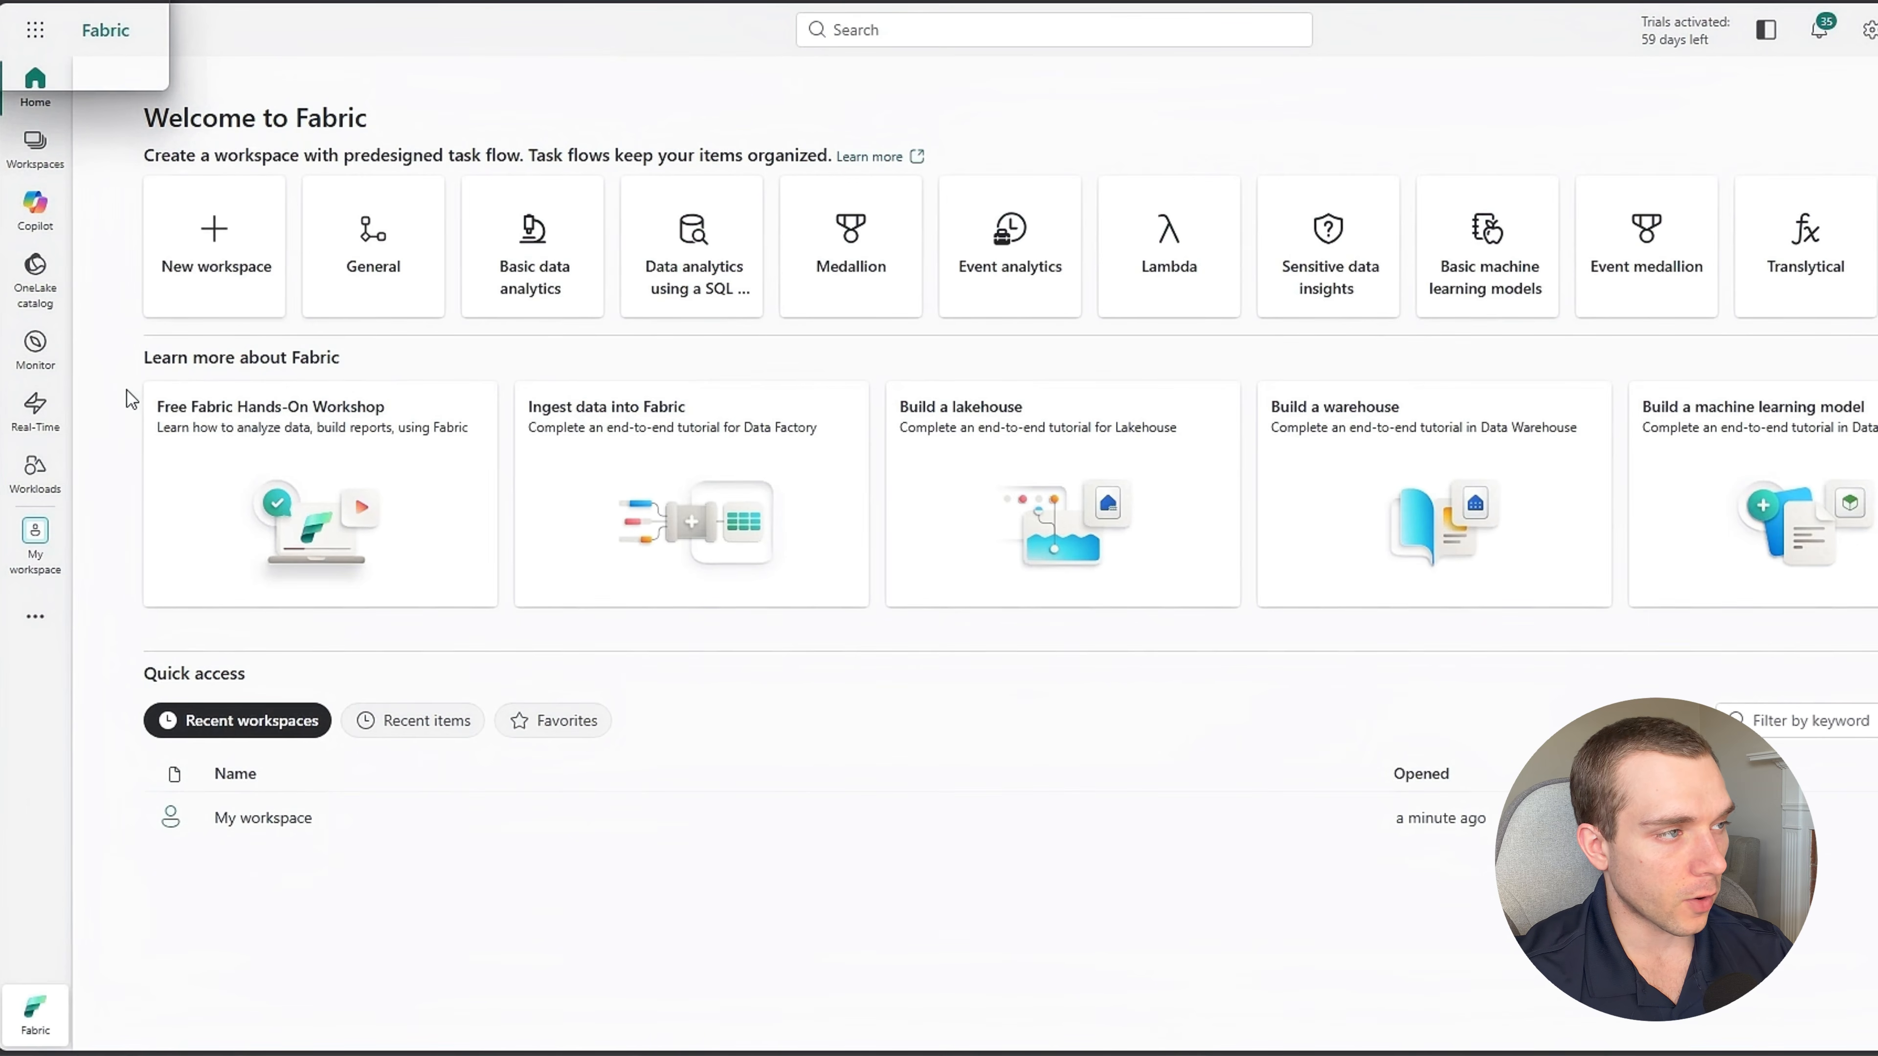
Begin a new workspace and name it Pokemone_Workspace.
left_click(222, 303)
left_click(1612, 171)
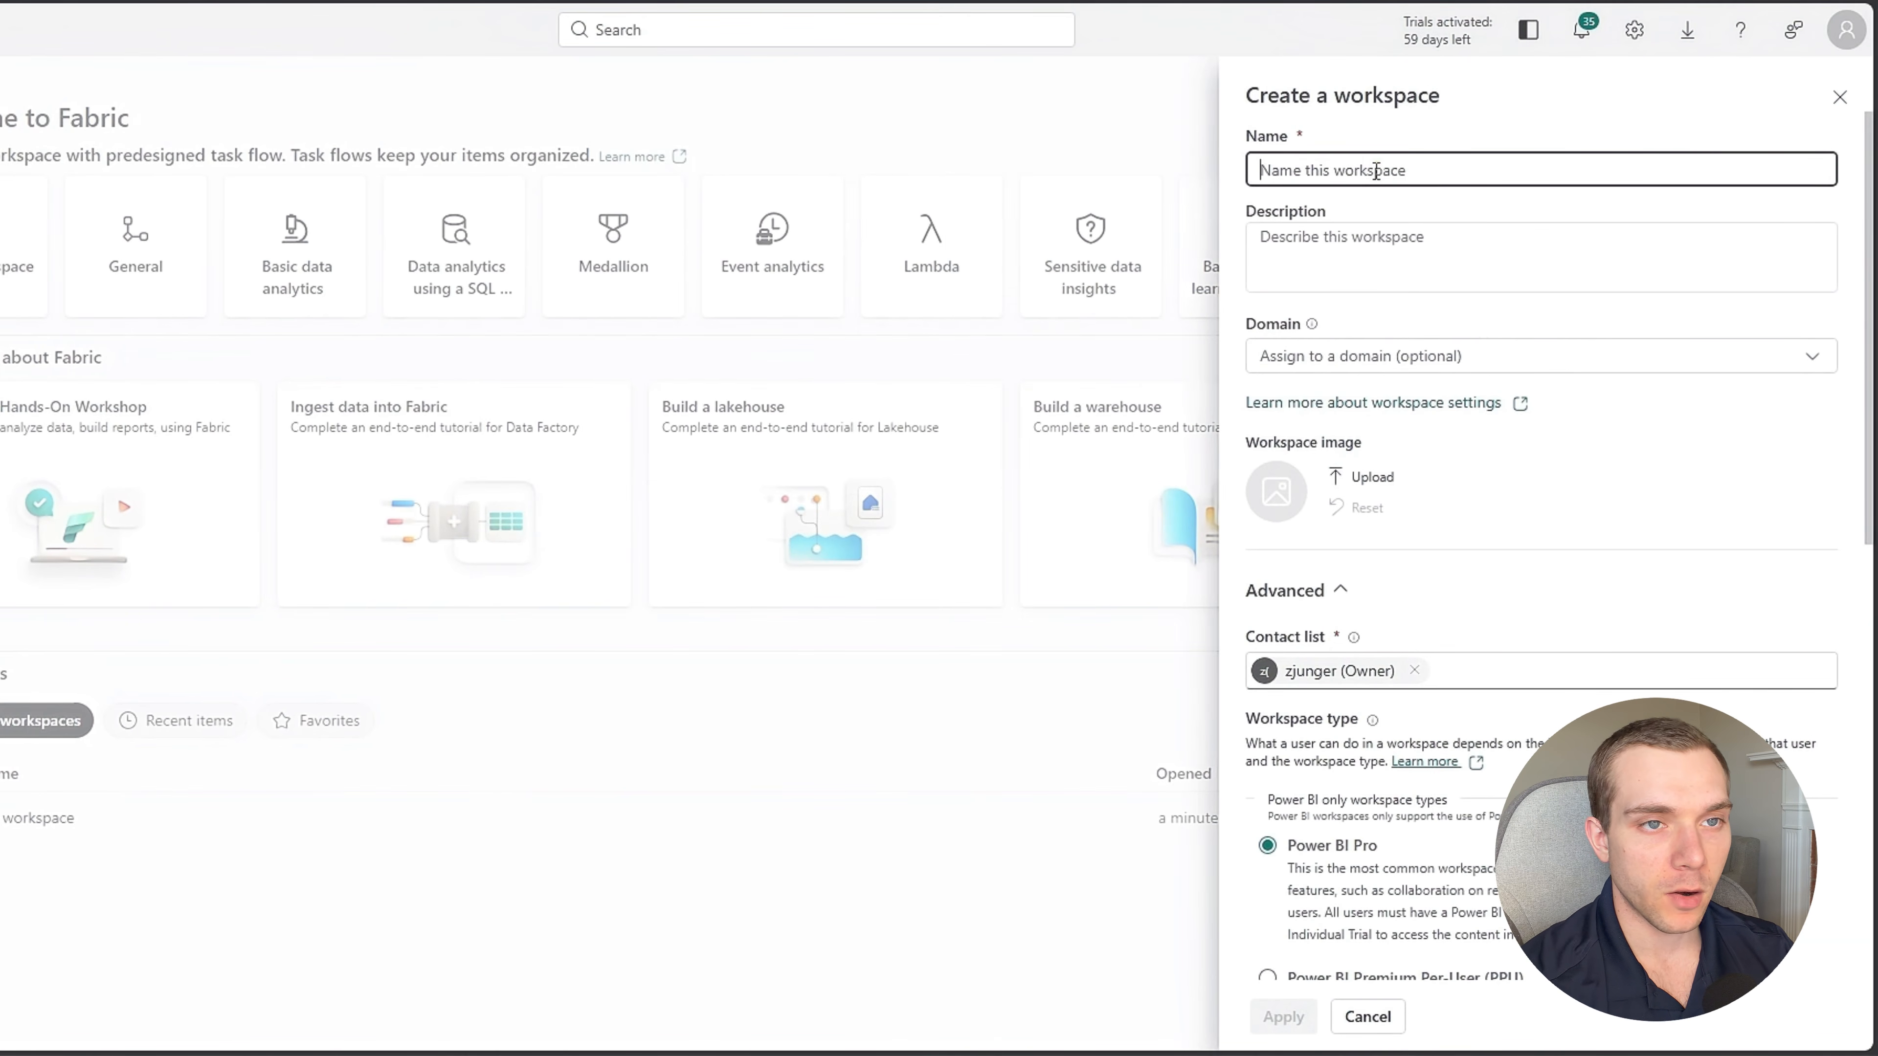
type("Pokemone")
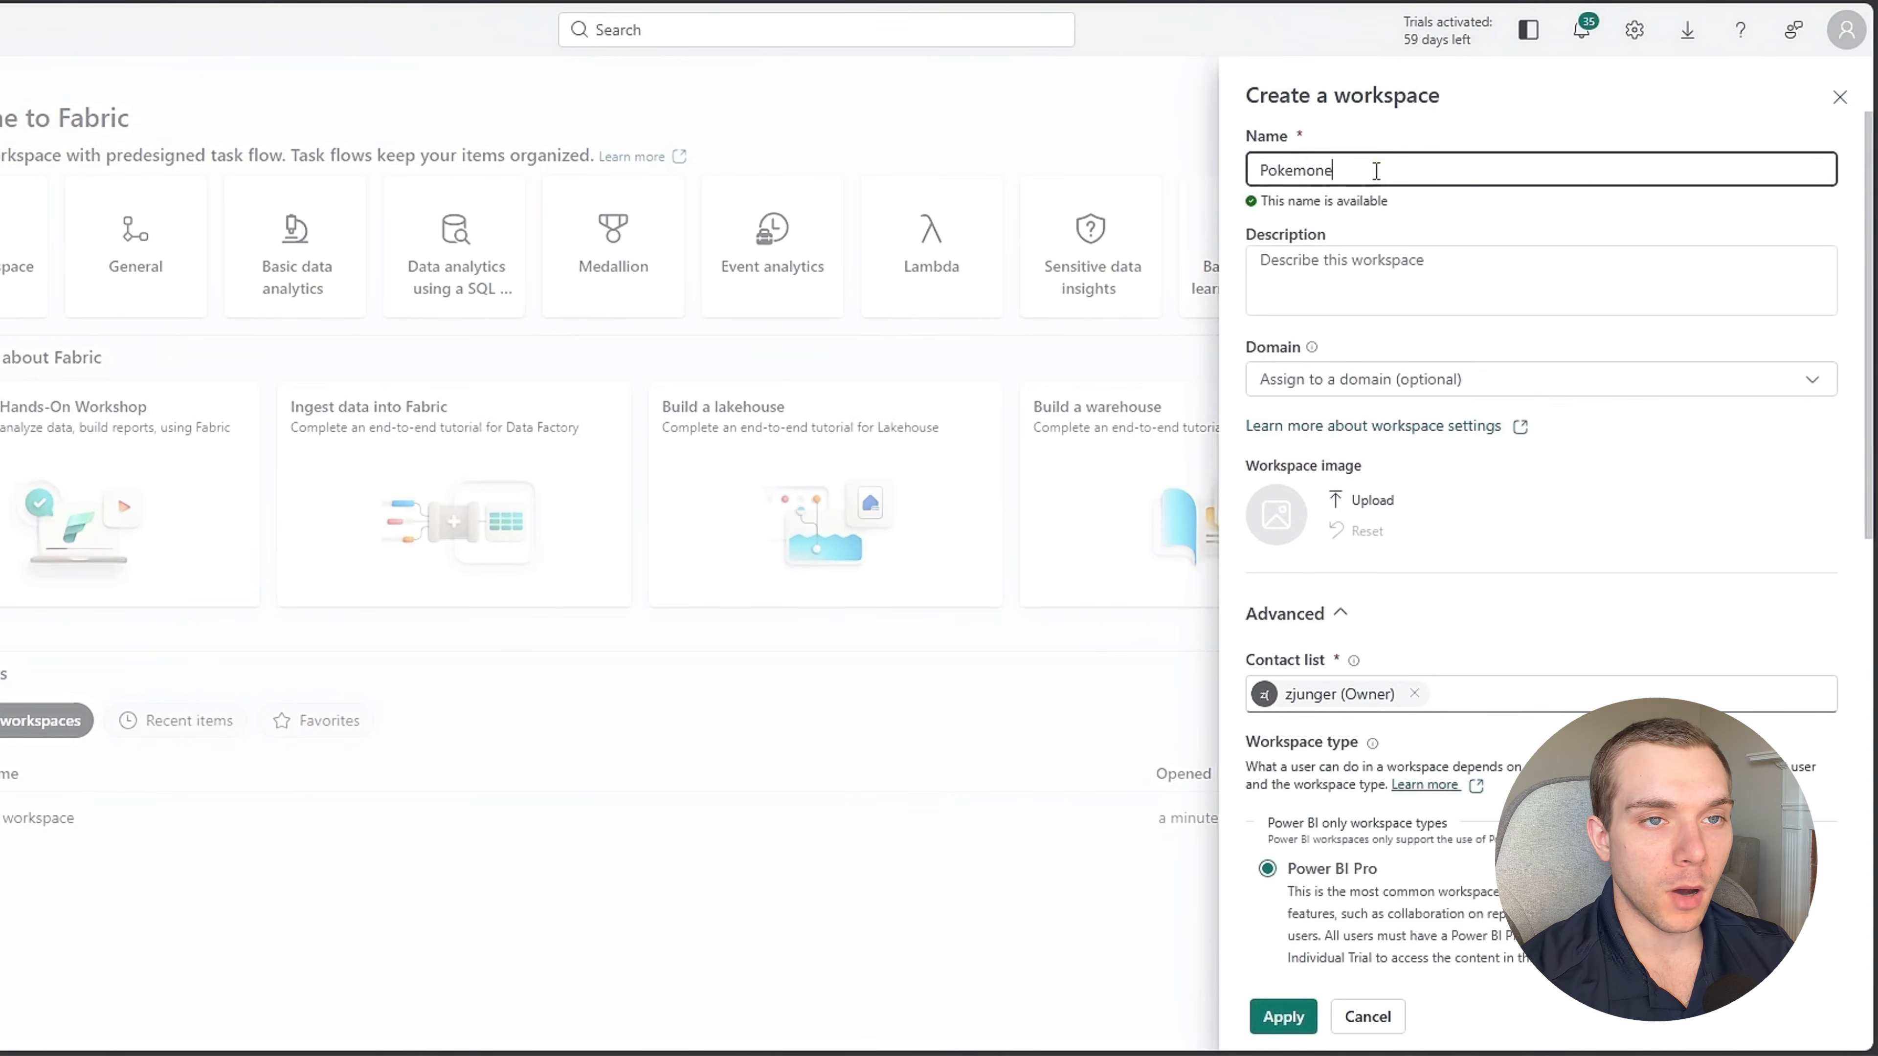
type("_Workspace")
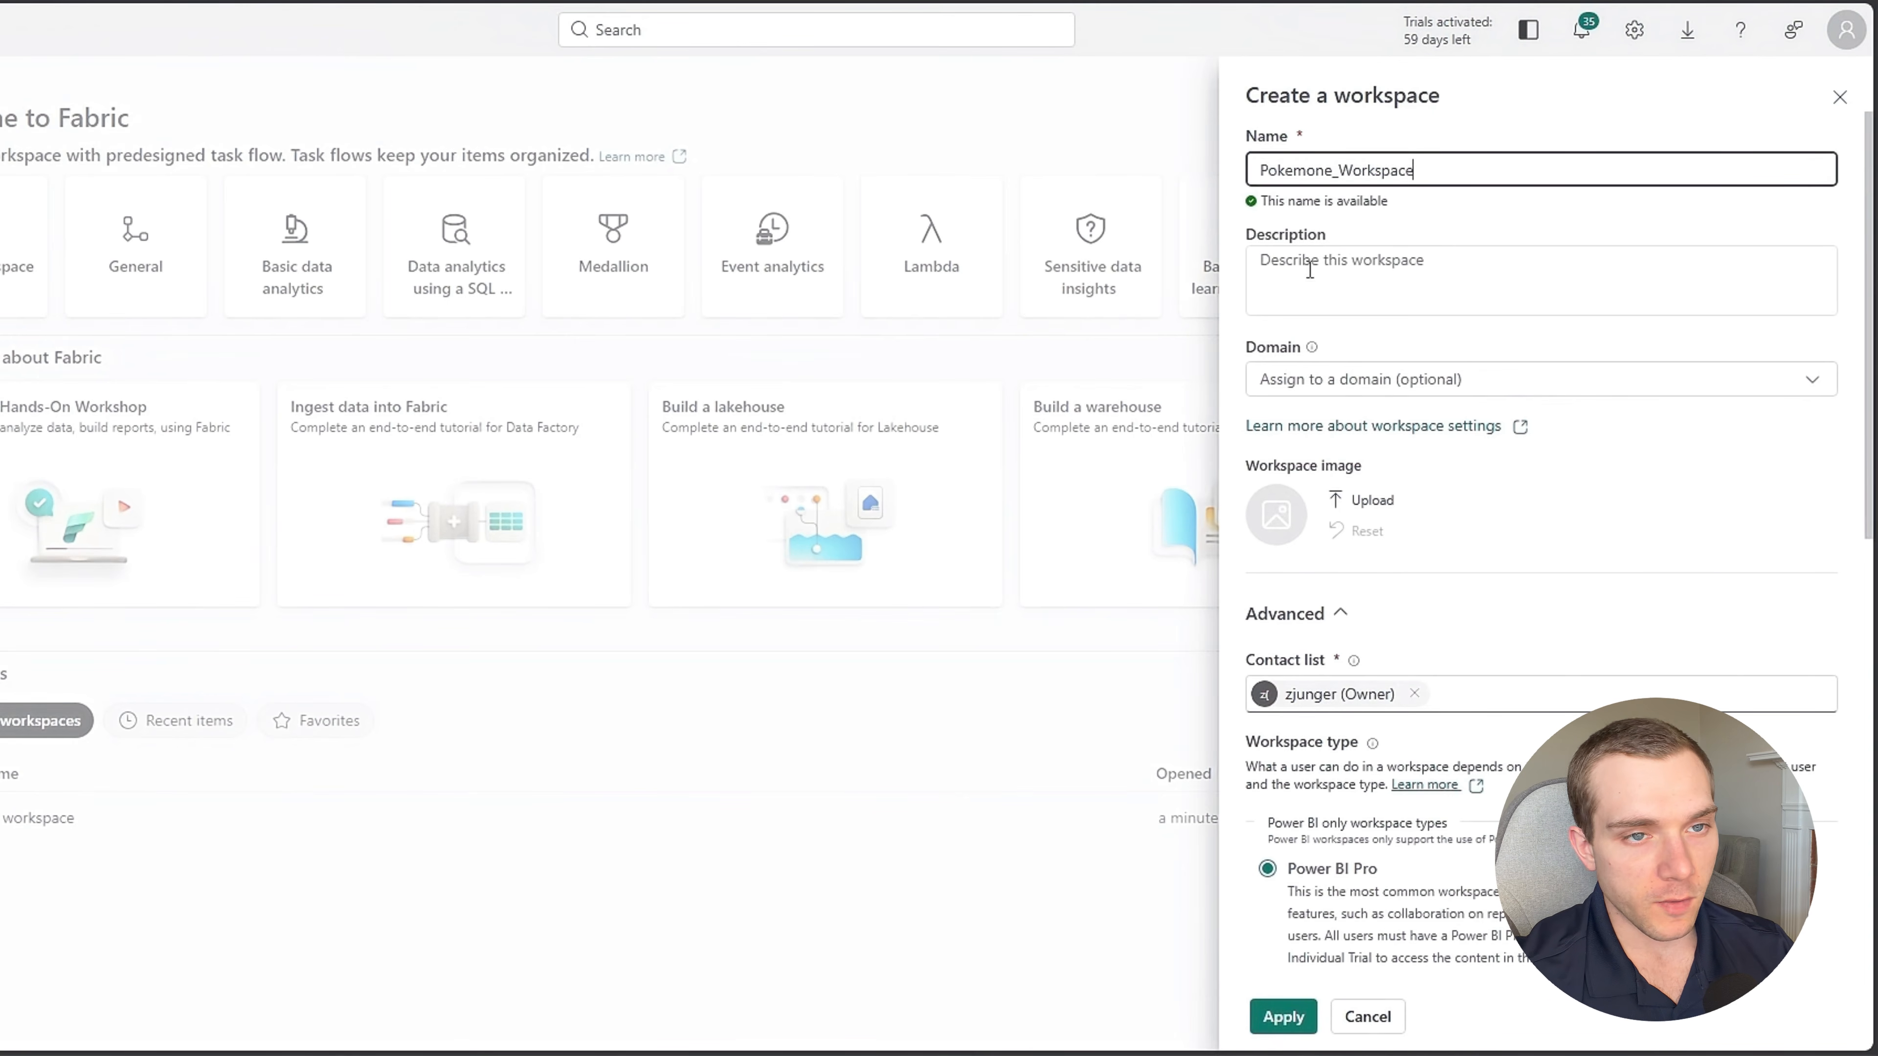
Set the workspace type to Fabric Trial, keep the small semantic model storage format, and create the workspace.
scroll(1429, 528, "down", 4)
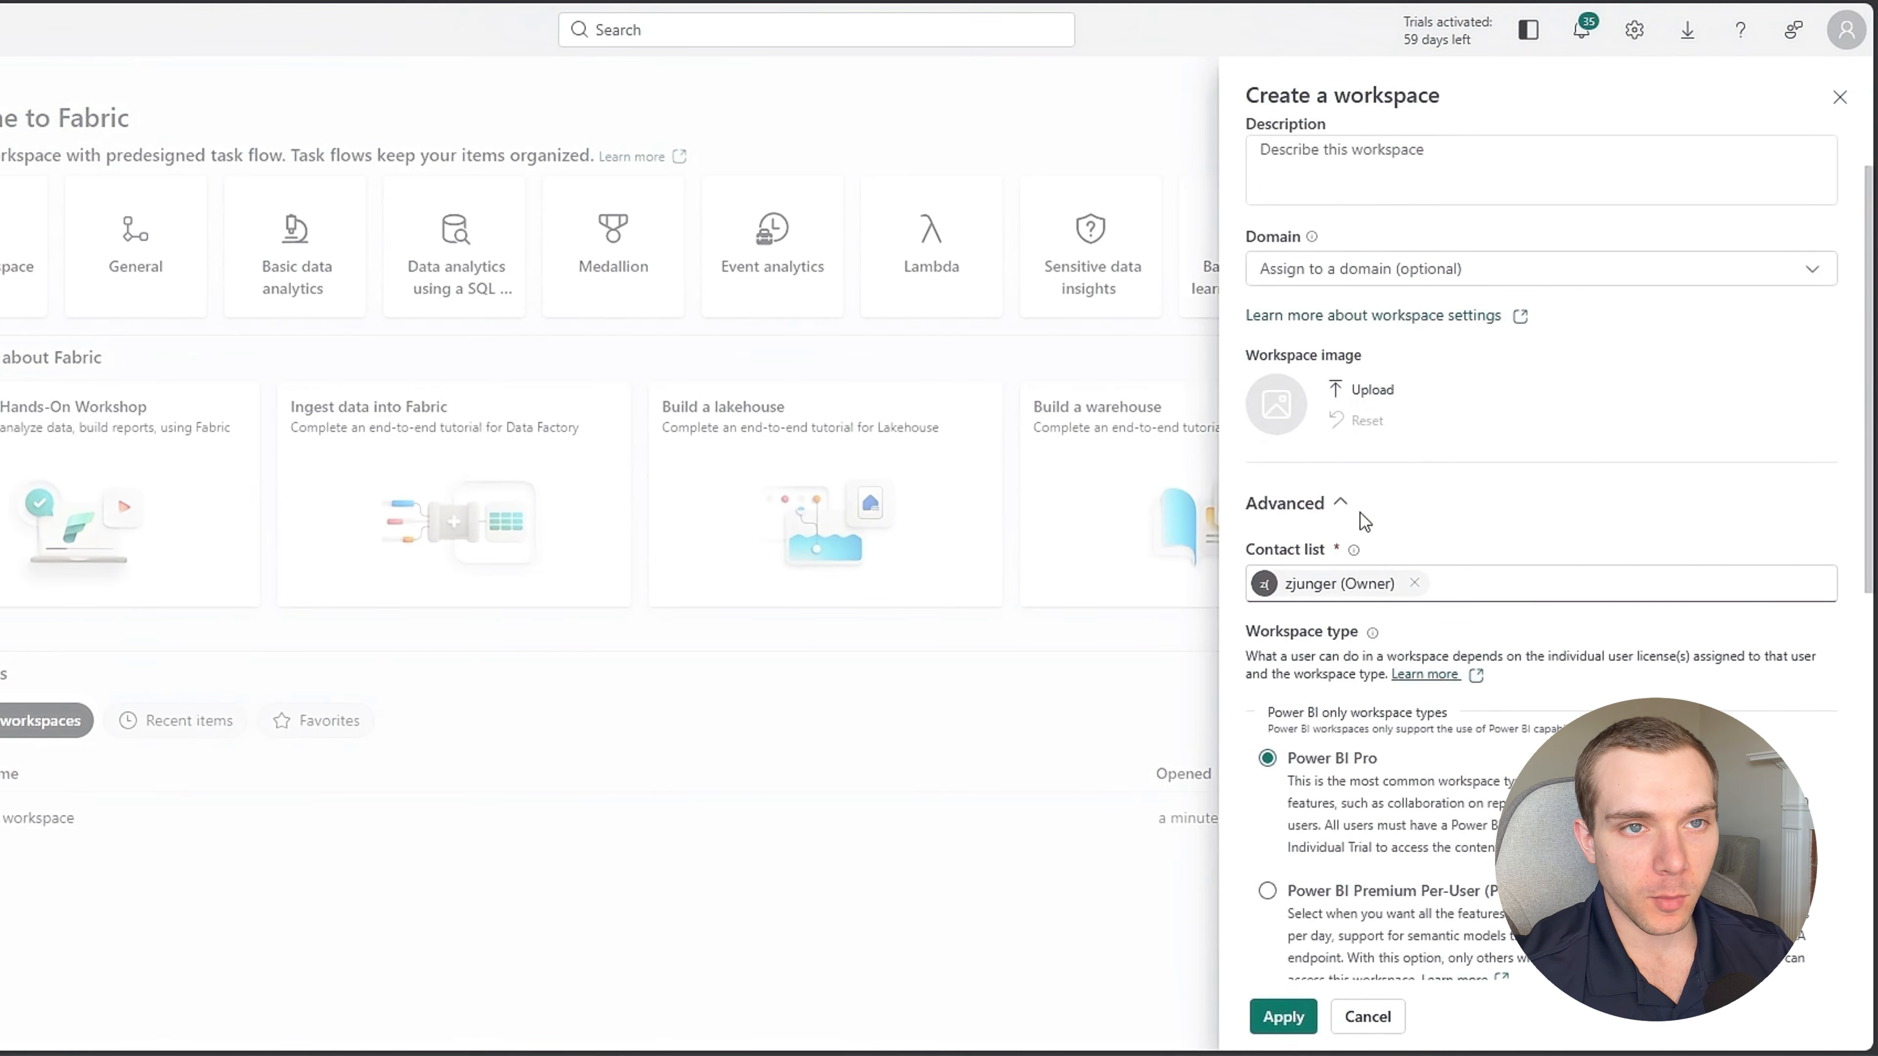
scroll(1358, 510, "down", 8)
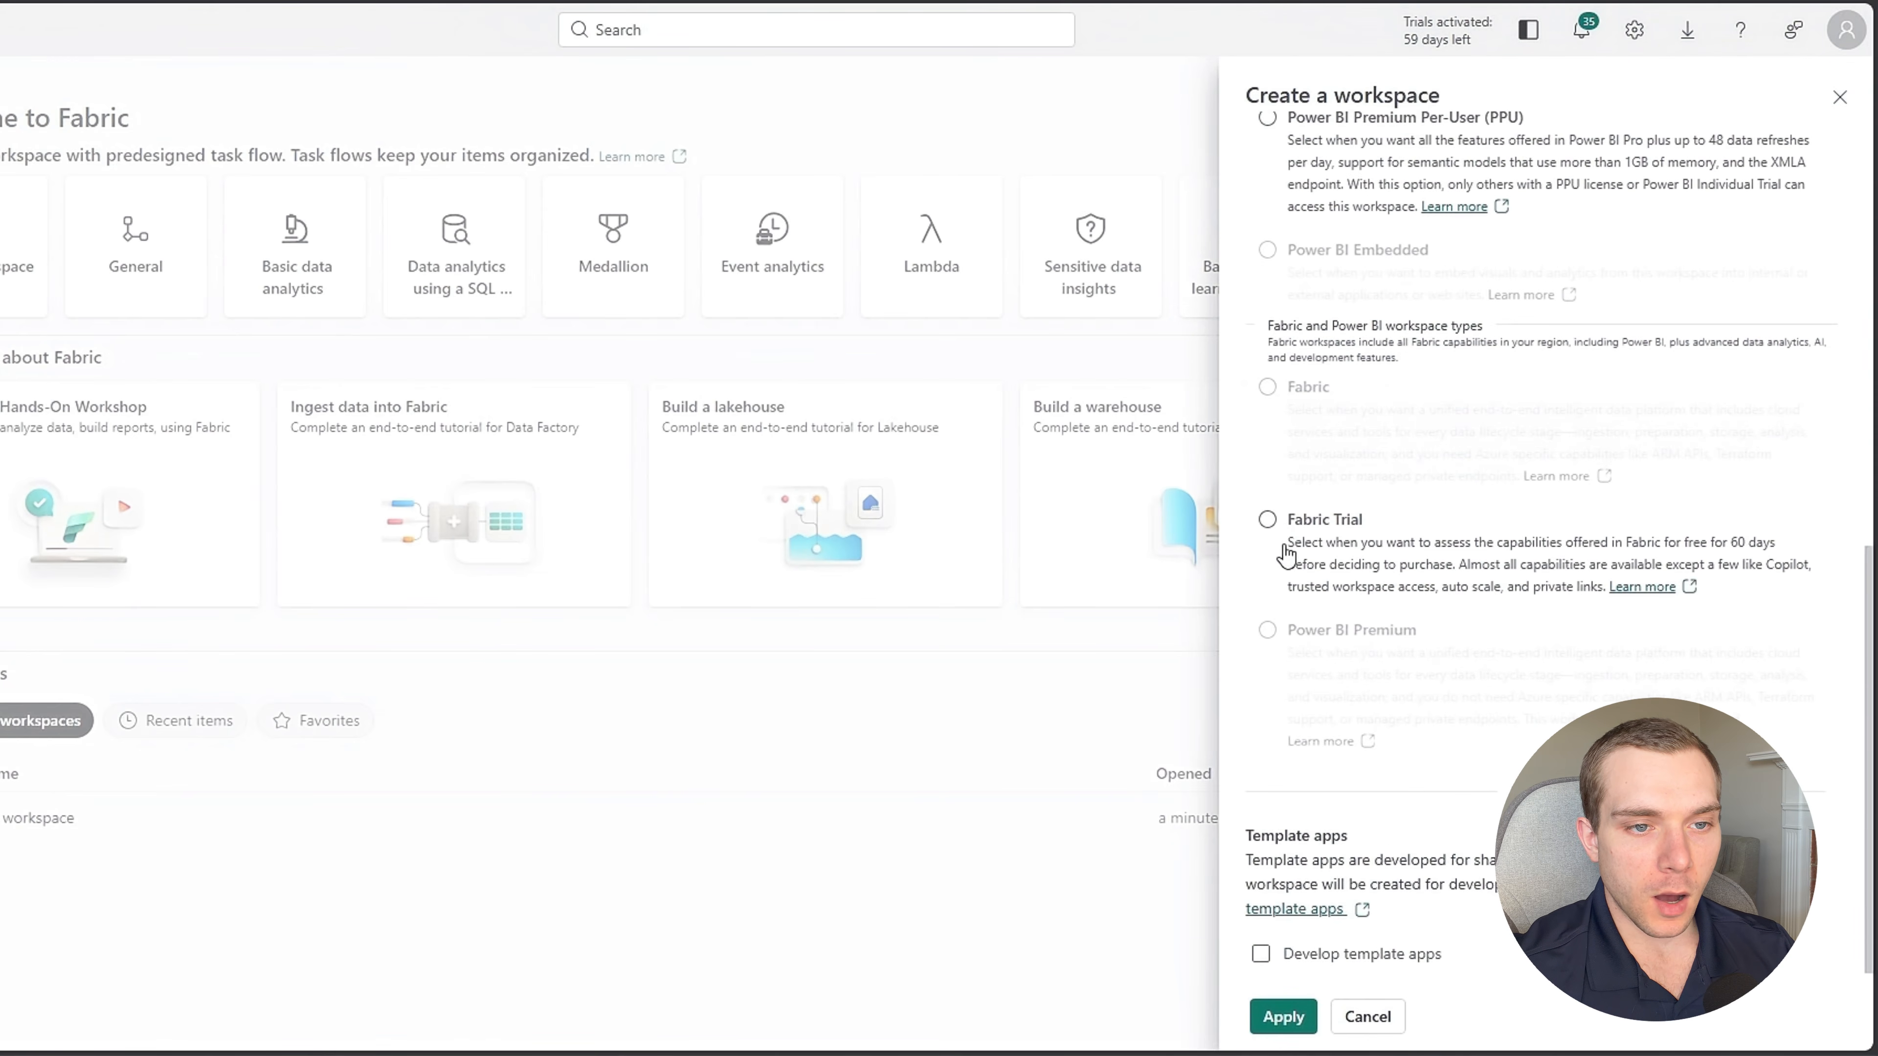
left_click(1267, 520)
scroll(1409, 637, "up", 3)
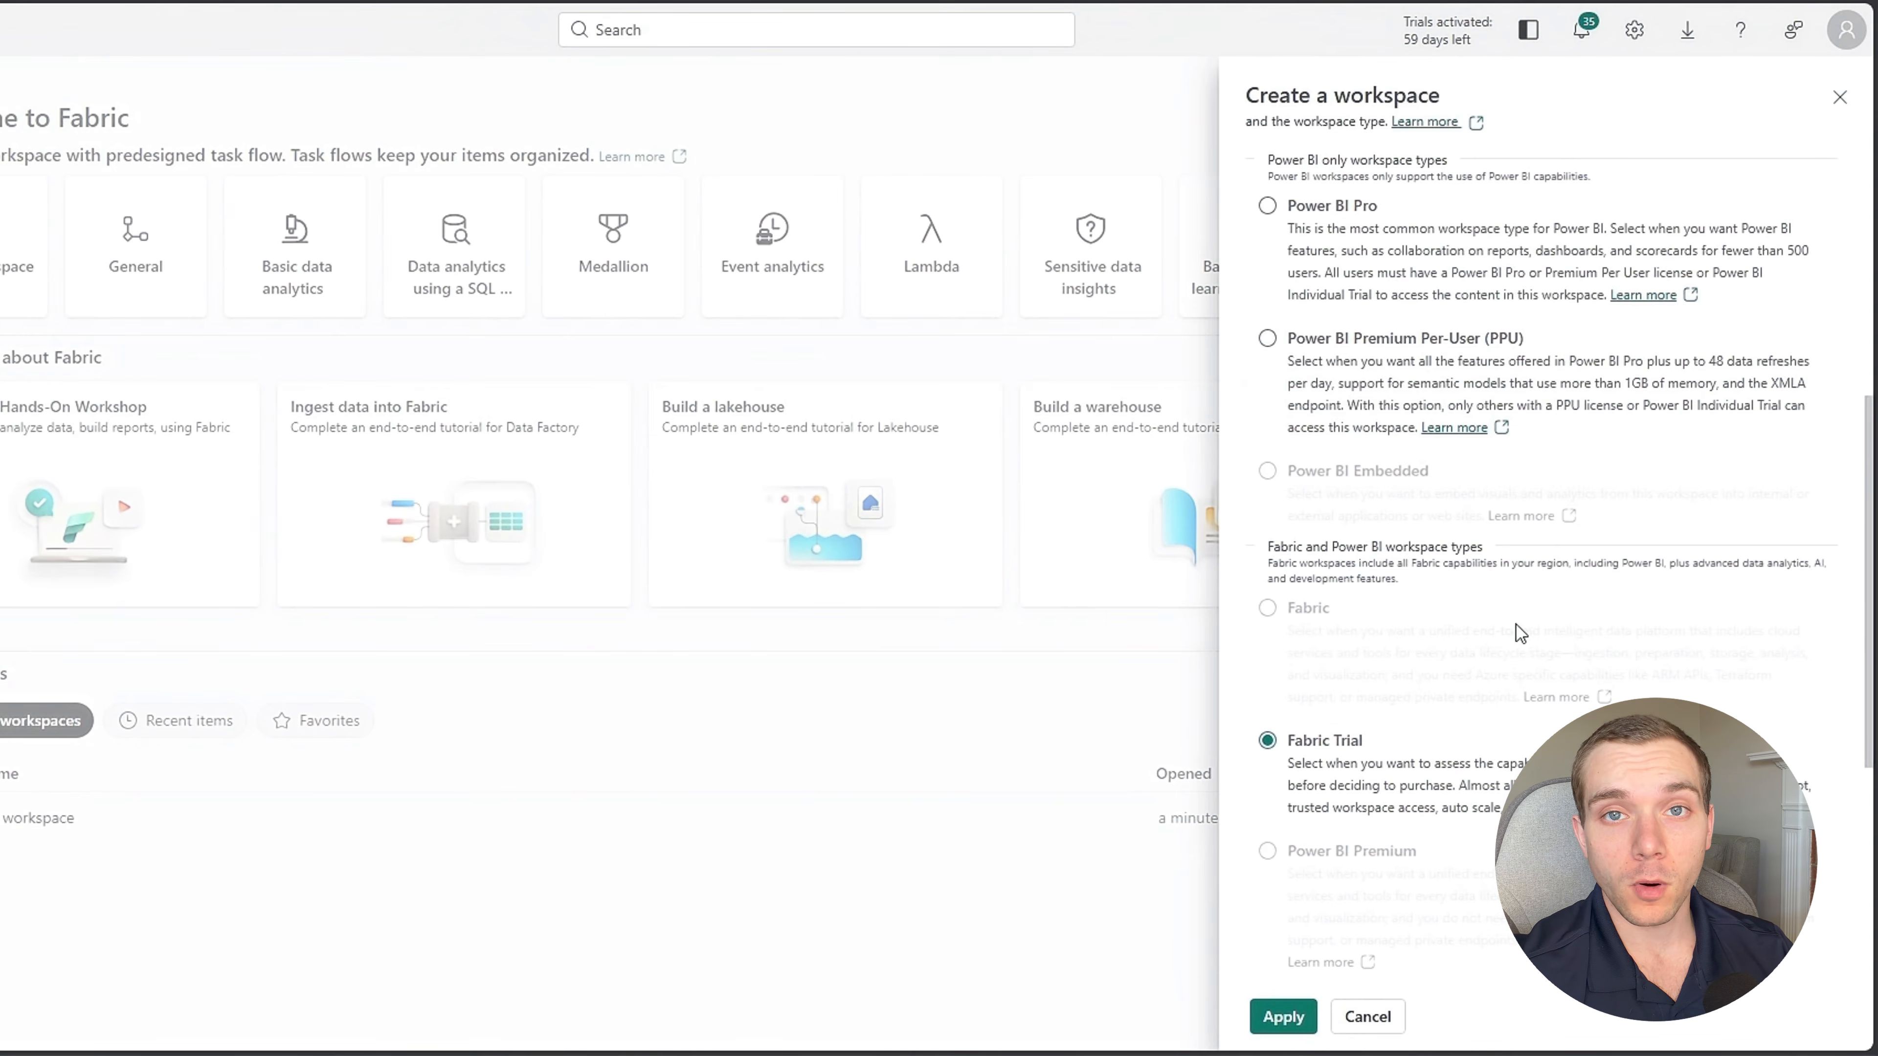
scroll(1368, 710, "down", 7)
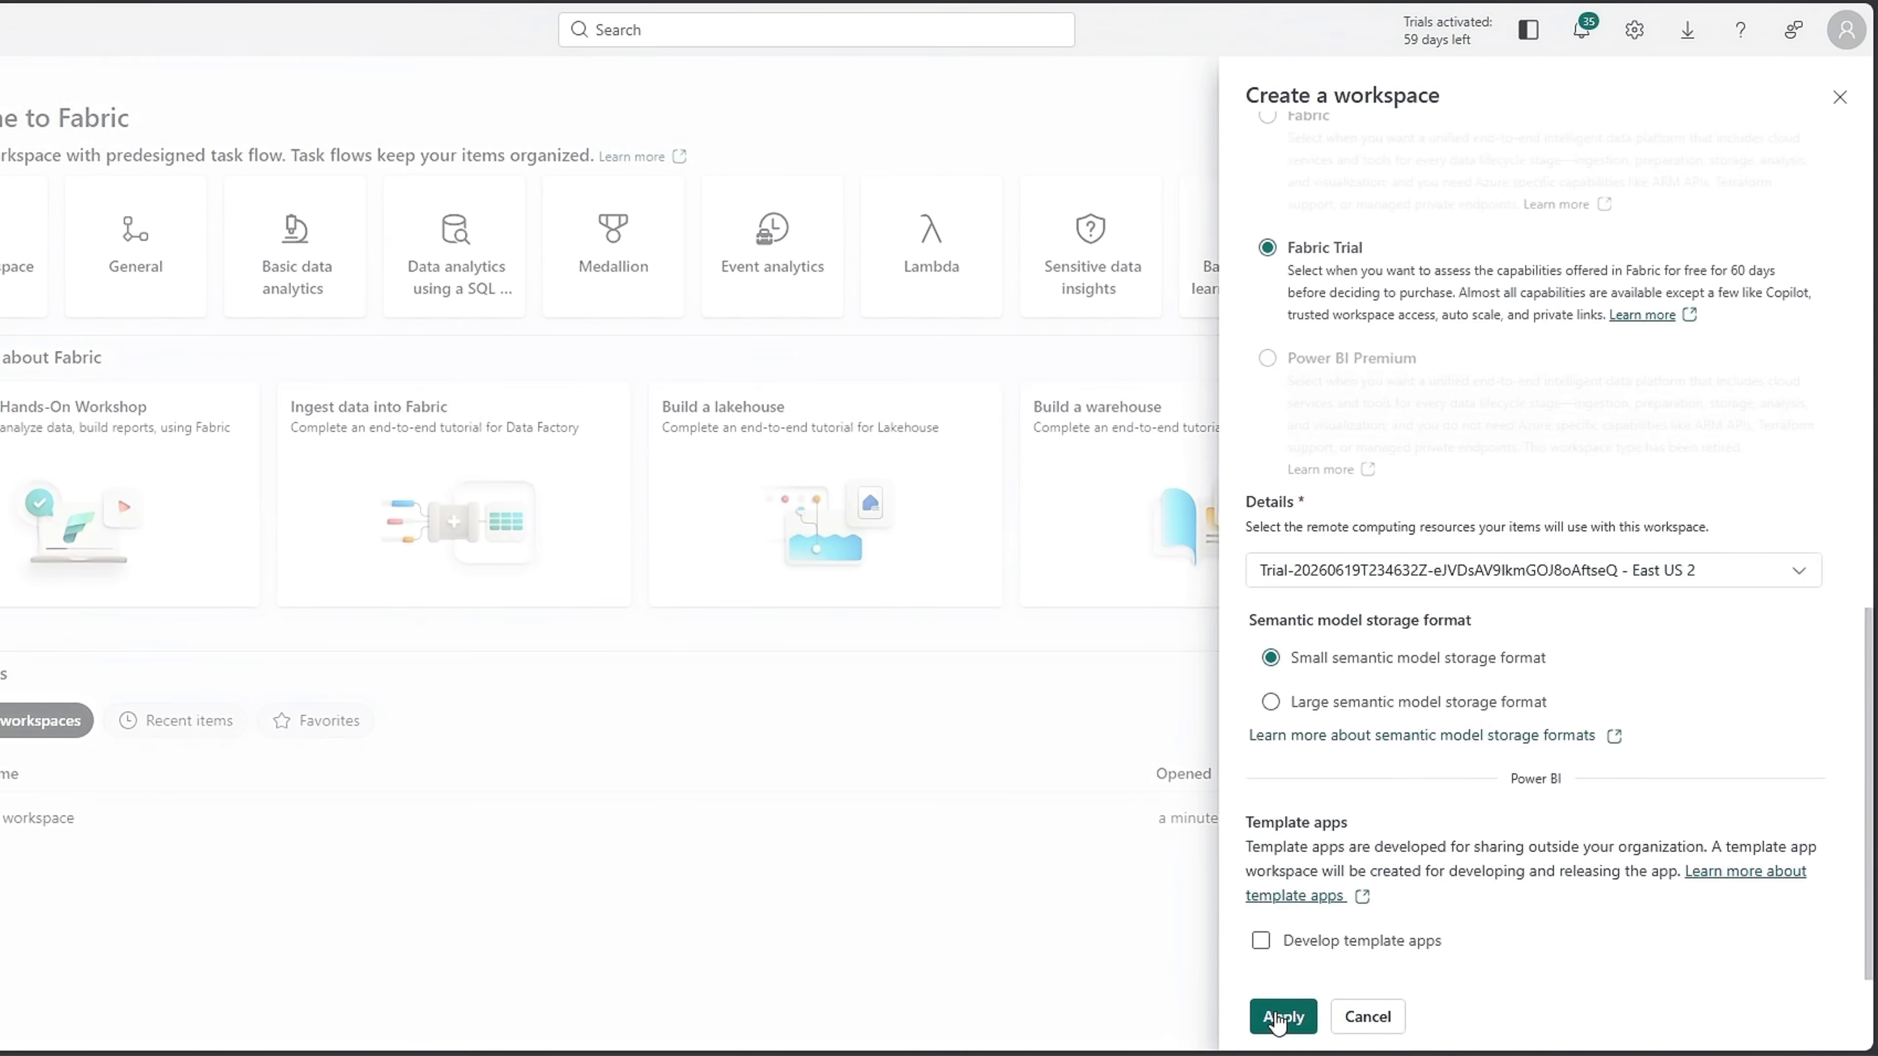
left_click(1275, 1018)
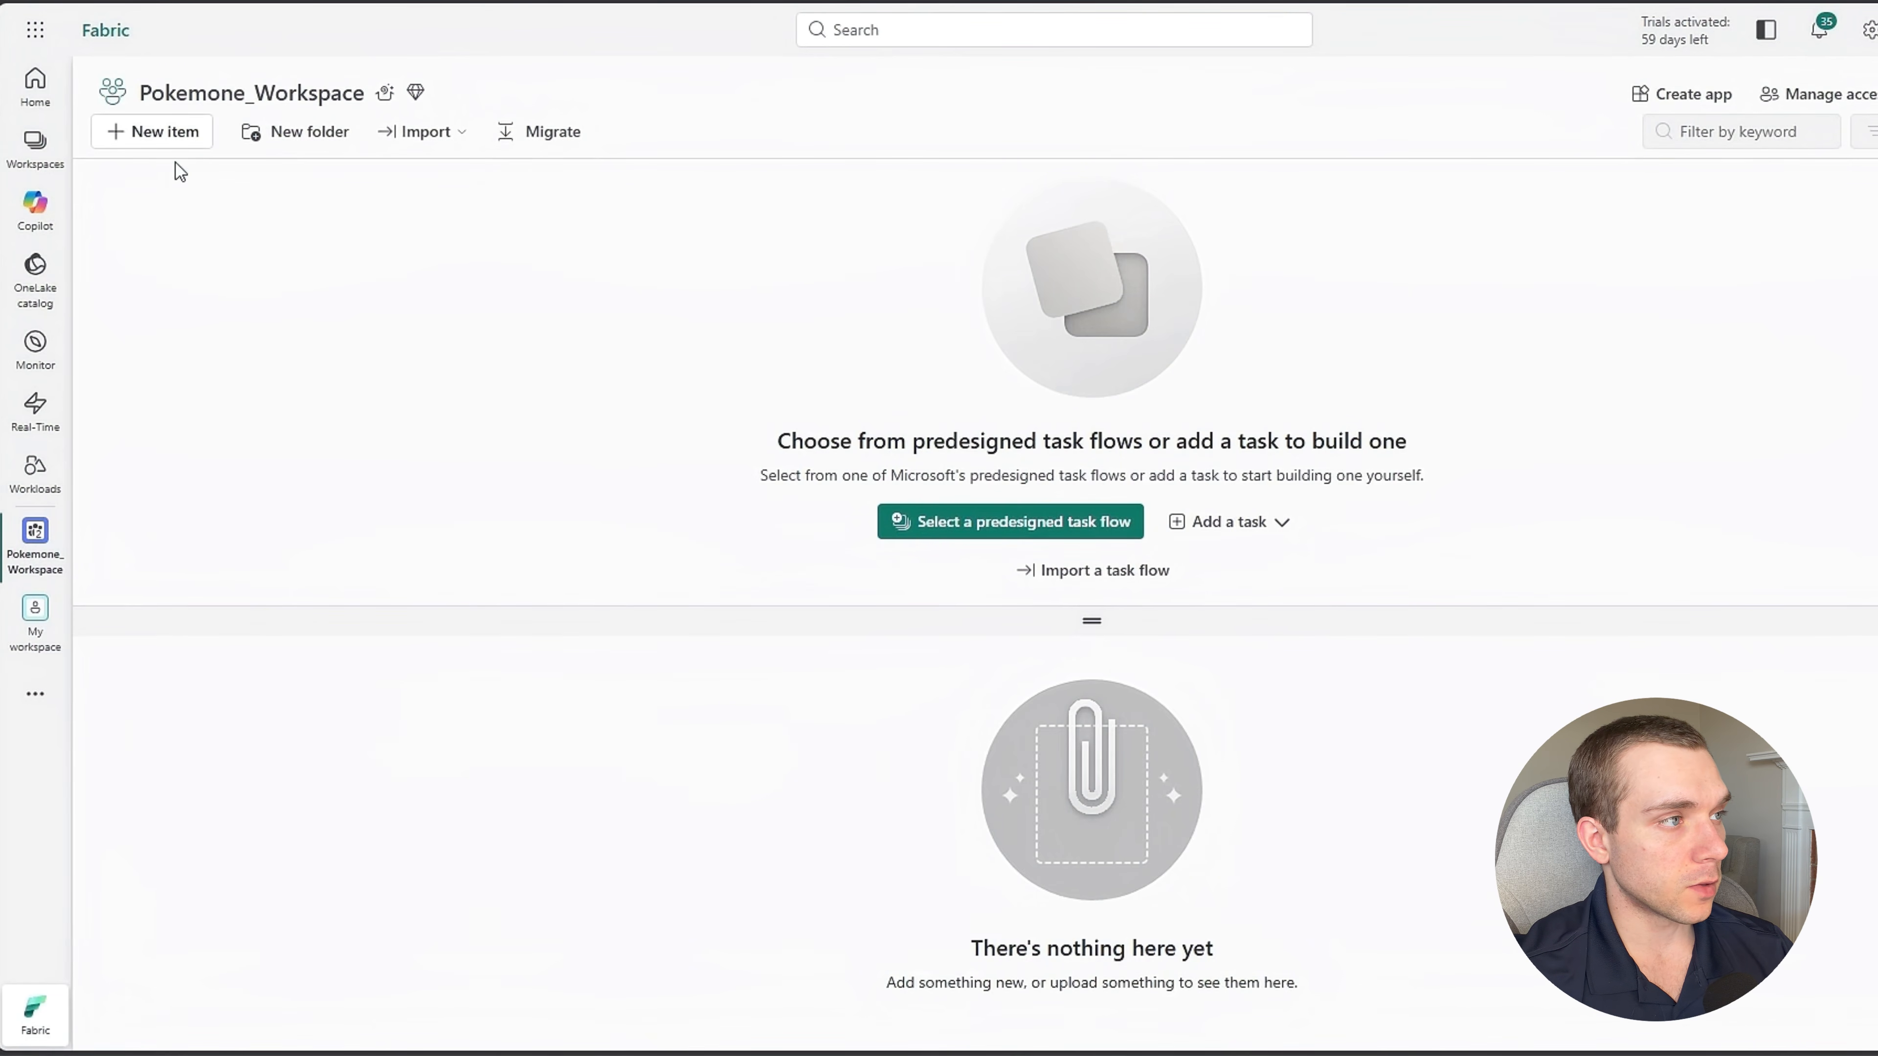
Create a new pipeline named Pokemone_Pipeline in Pokemone_Workspace.
left_click(157, 133)
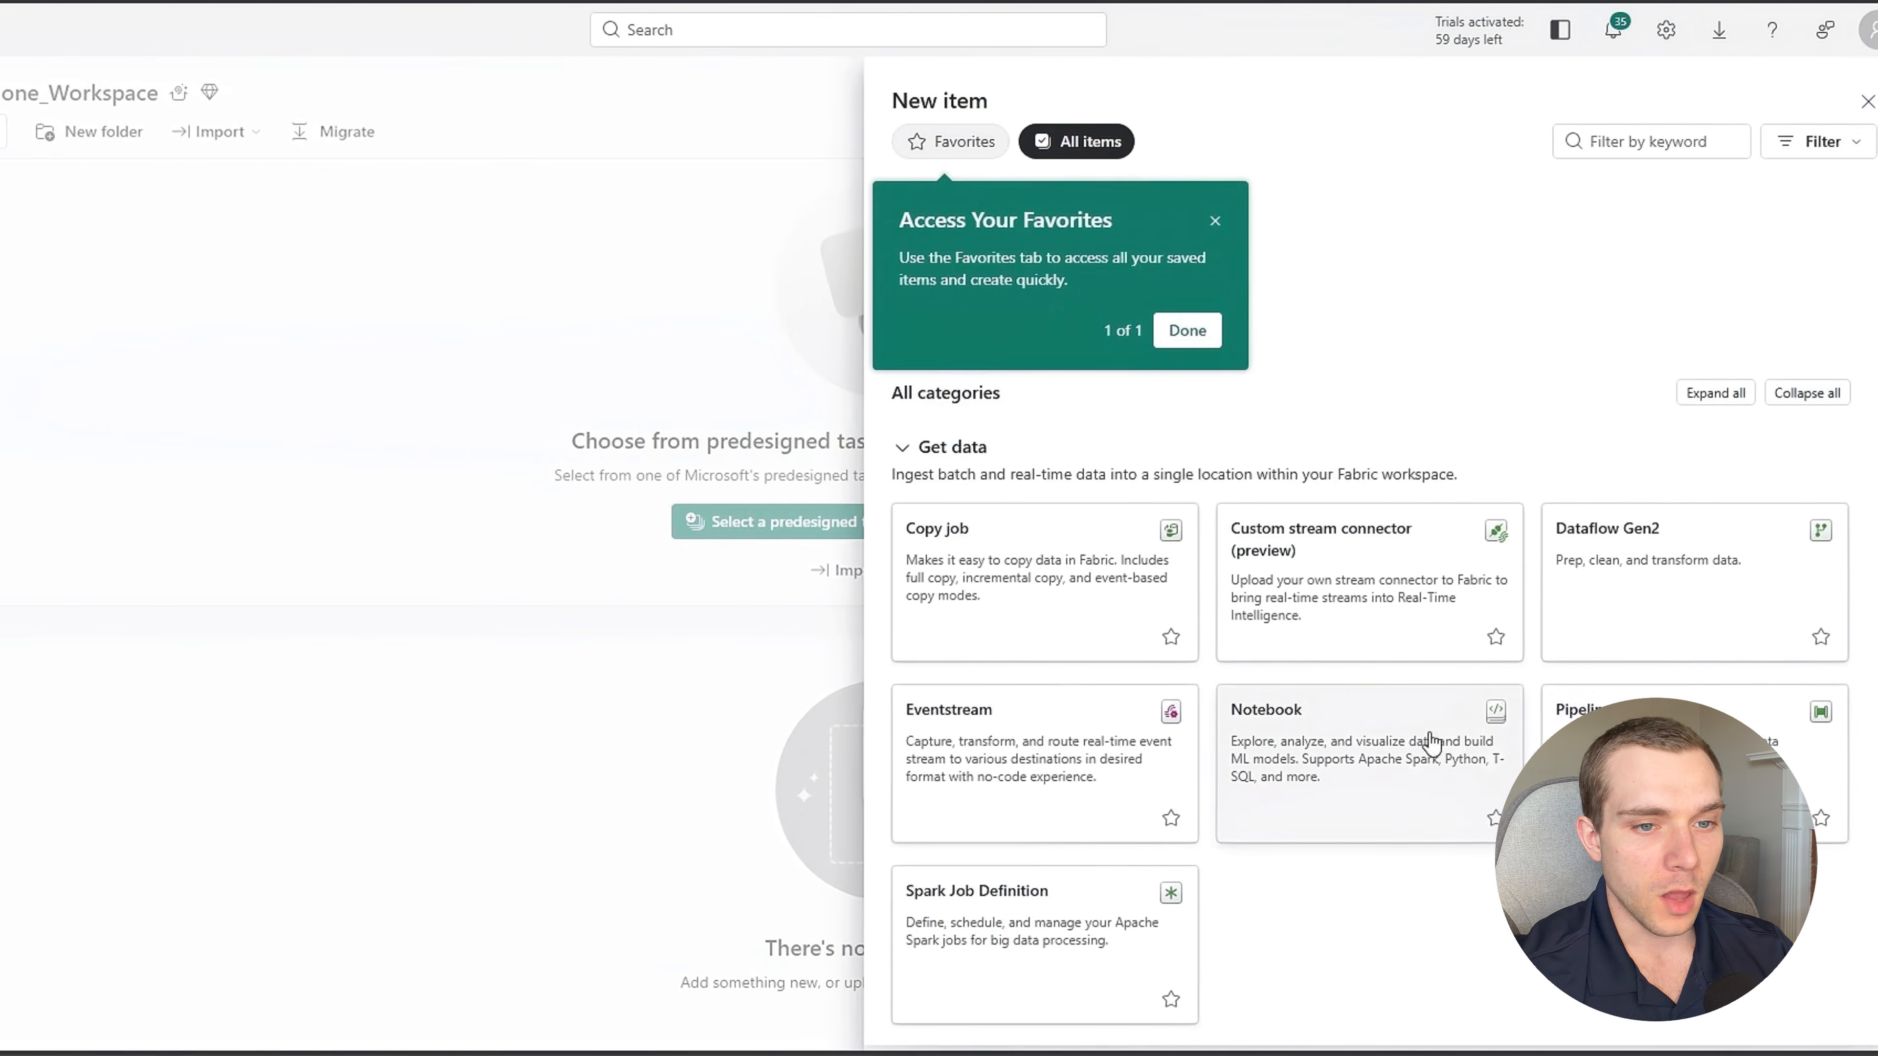
left_click(1648, 759)
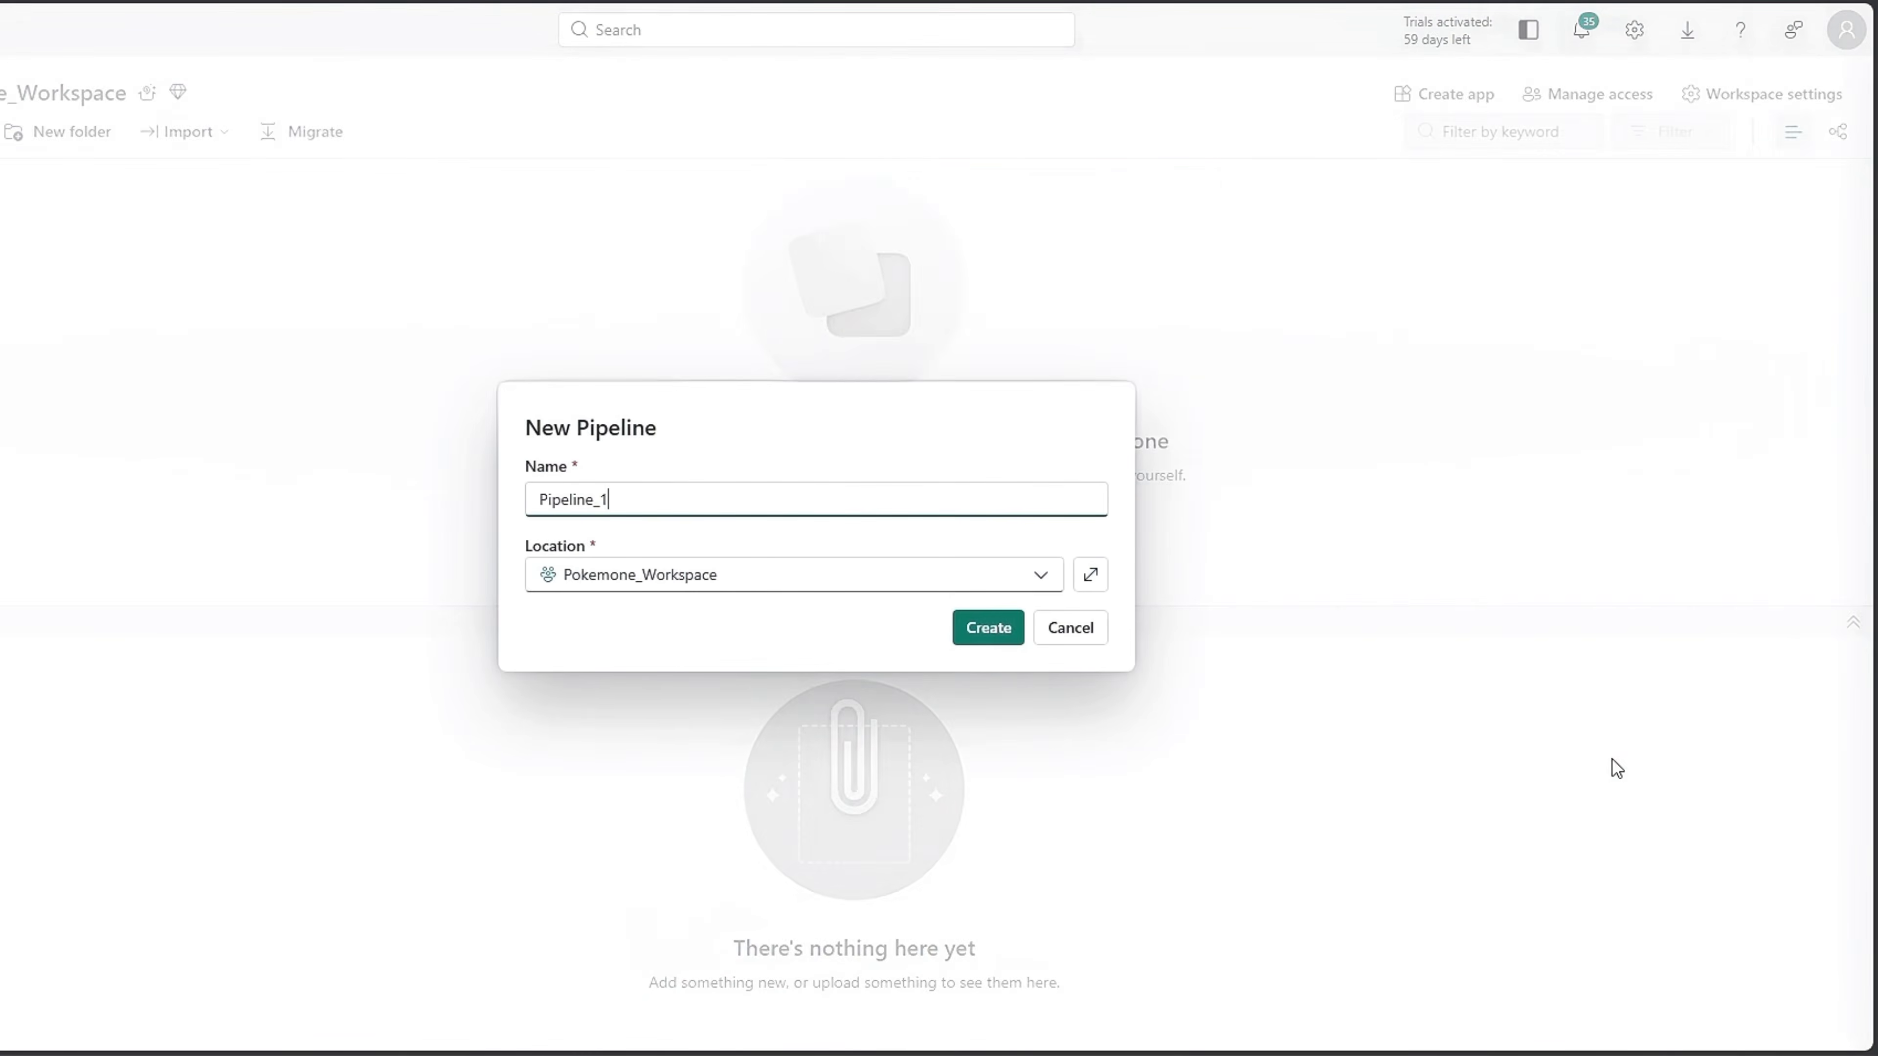
left_click_drag(755, 486, 324, 508)
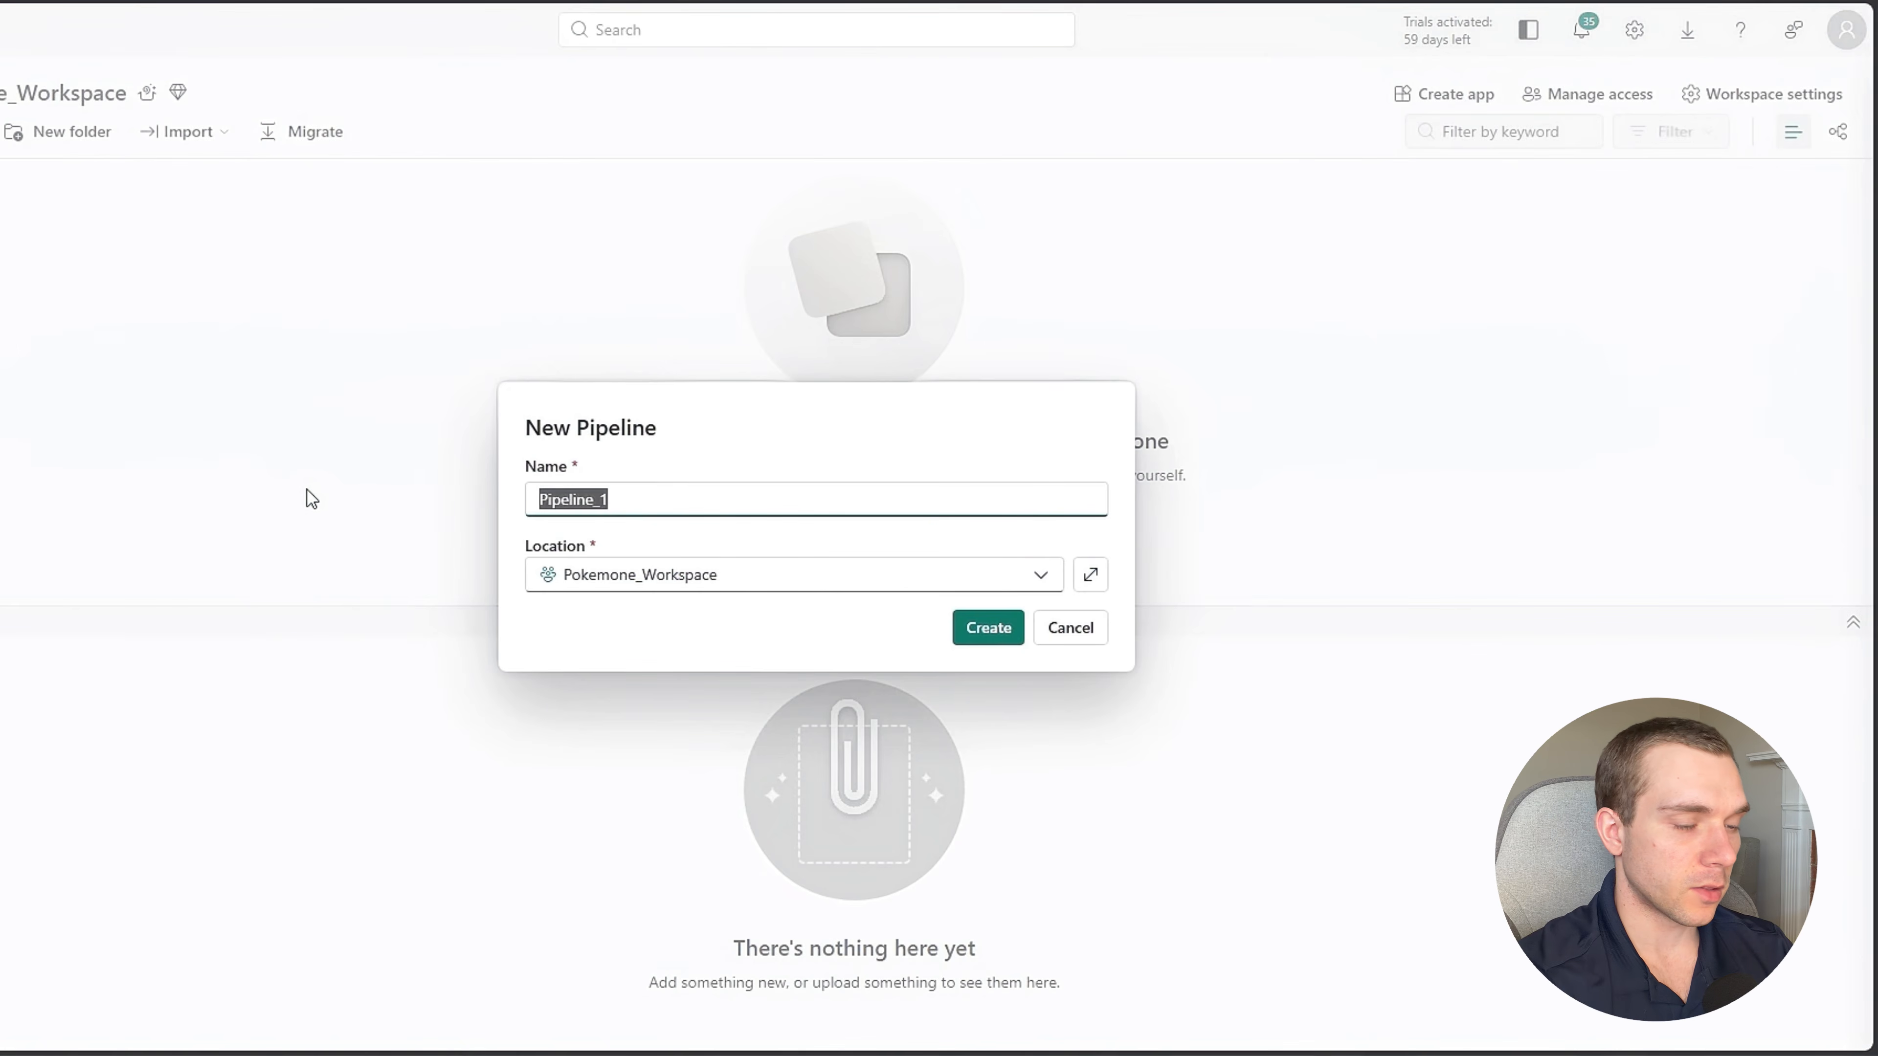
type("Pokemone")
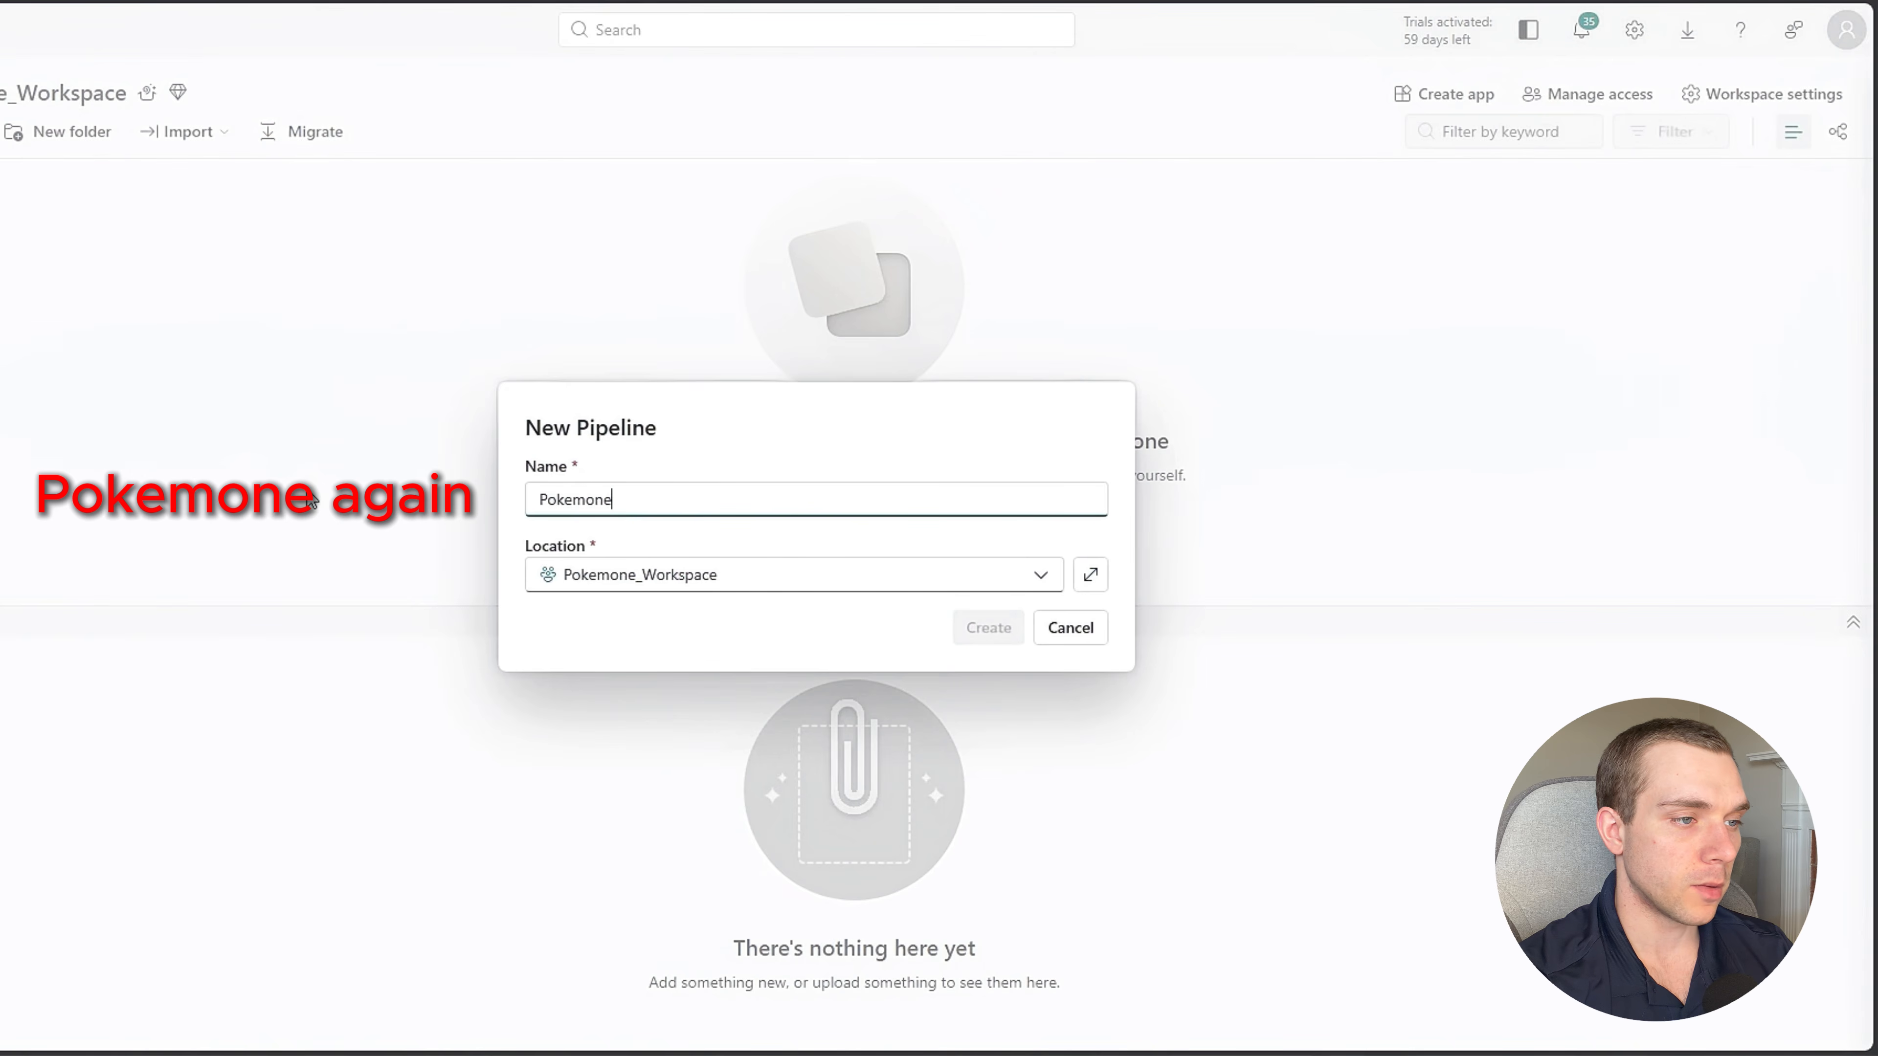
type("_Pipeline")
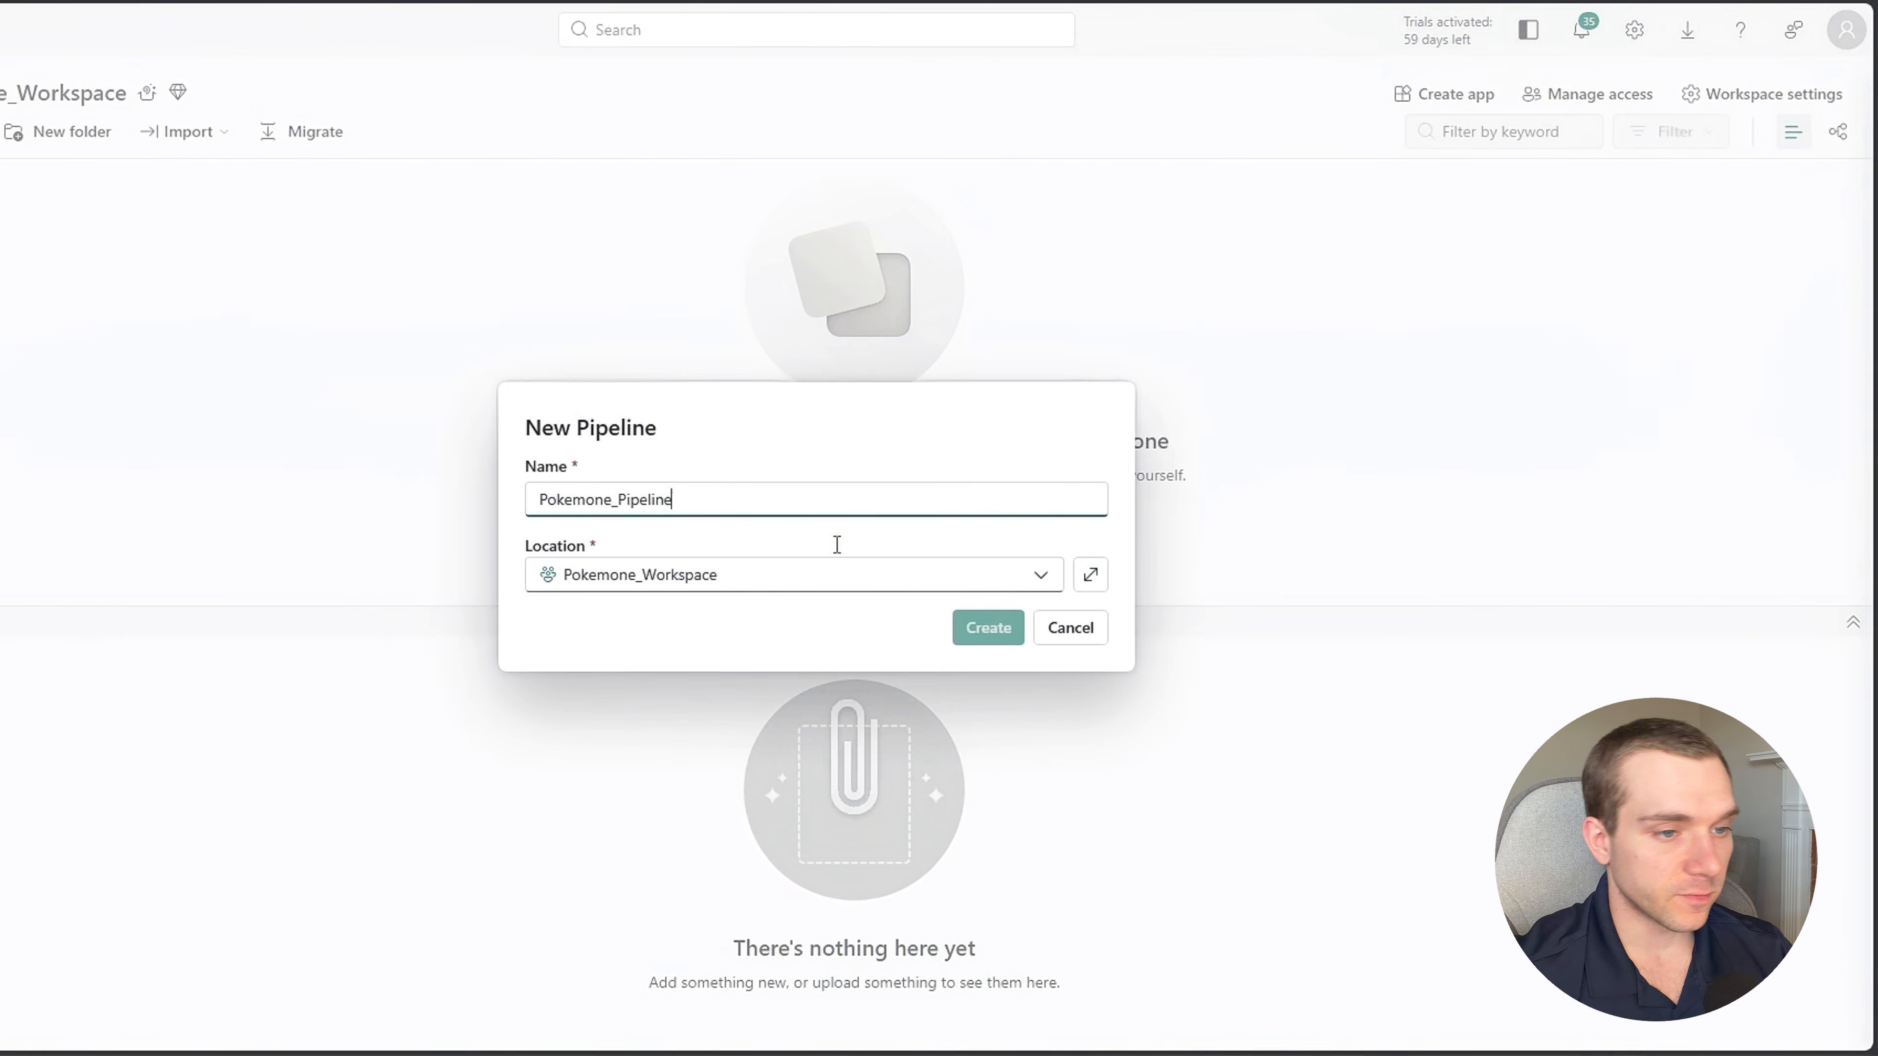
left_click(1005, 627)
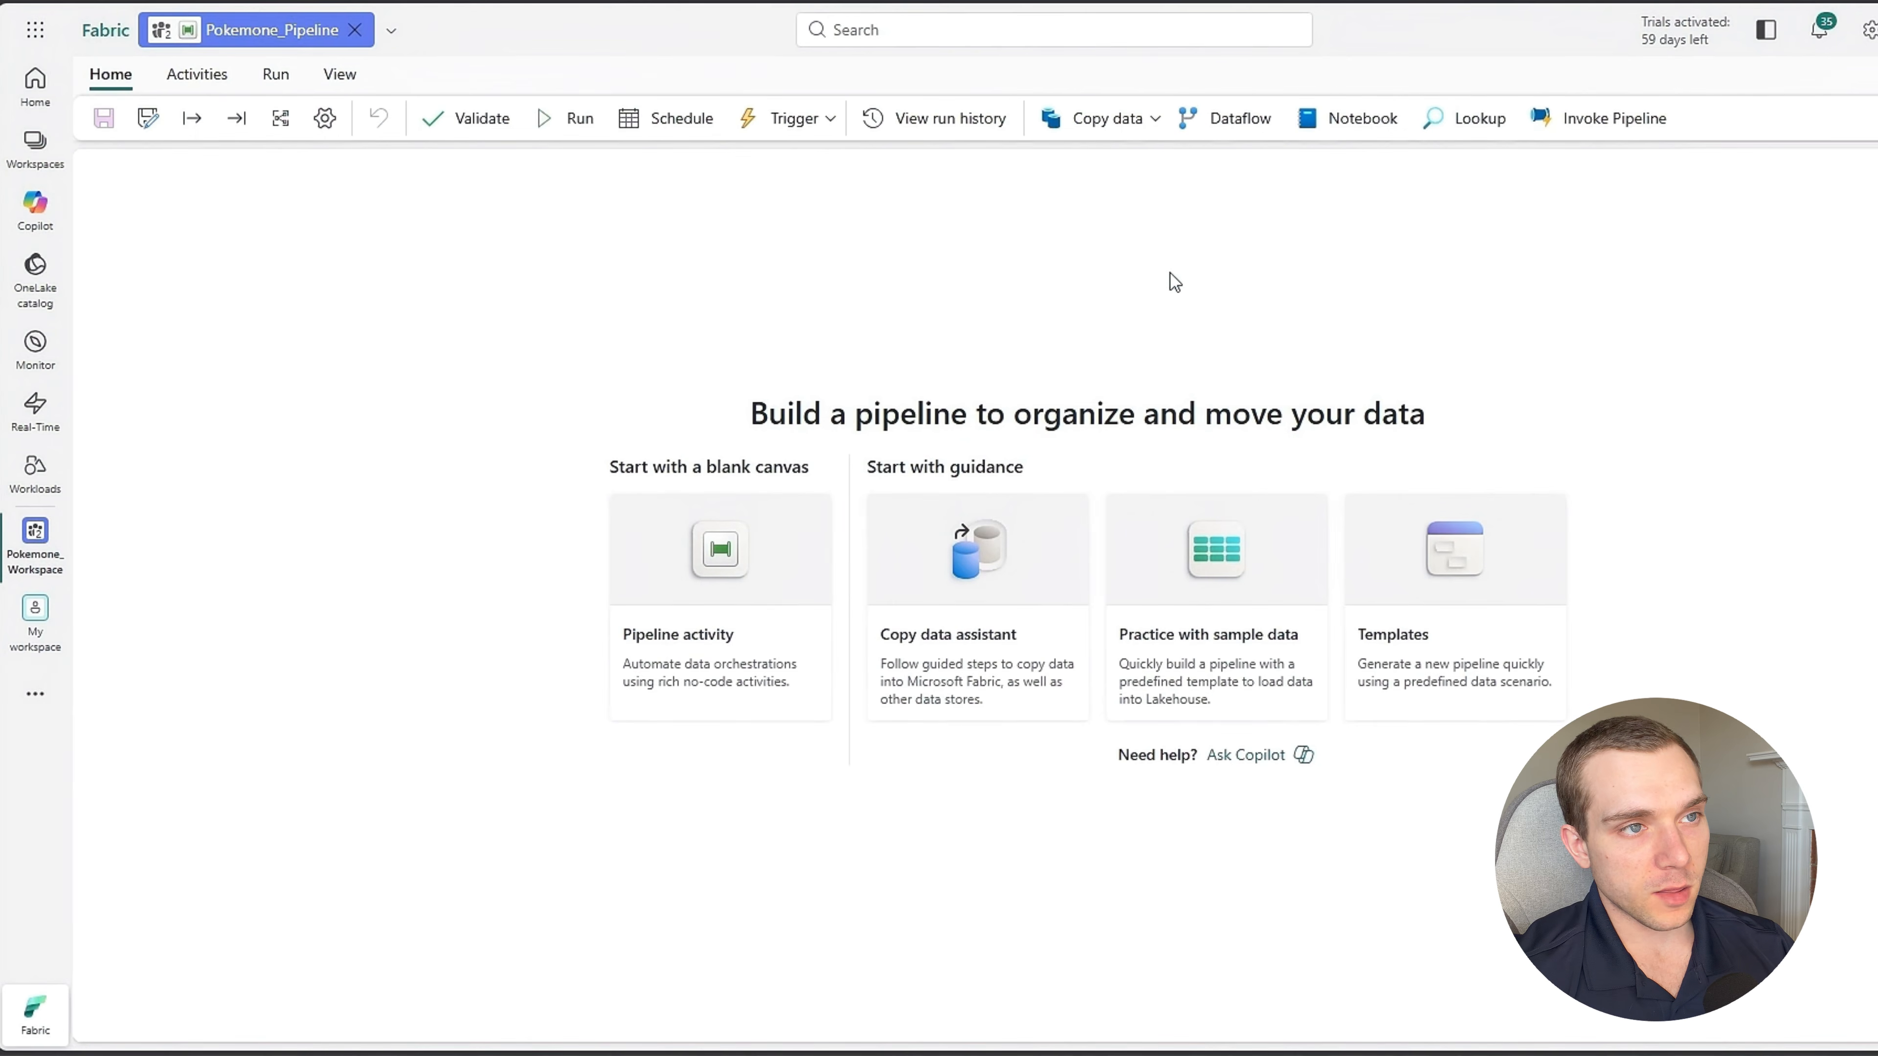
Add a copy data activity to the pipeline and move it away from the canvas edge.
left_click(1138, 127)
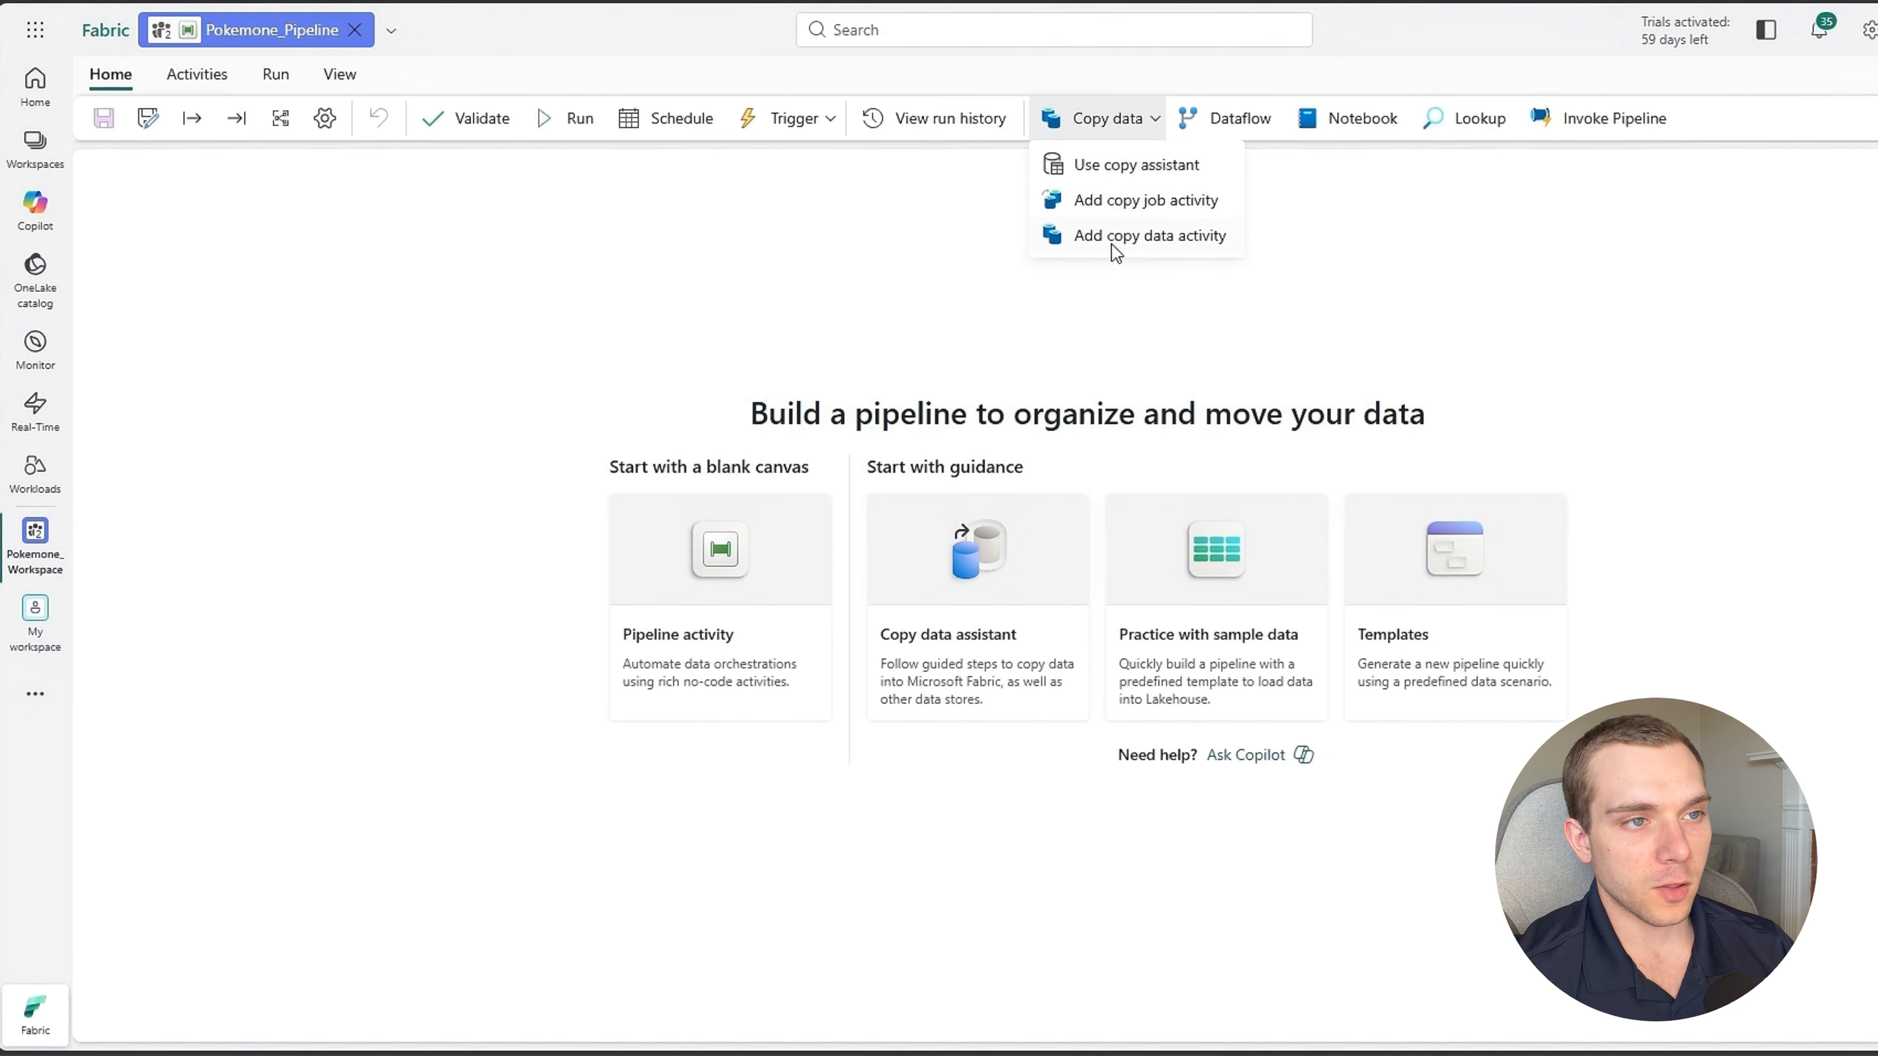
left_click(1168, 244)
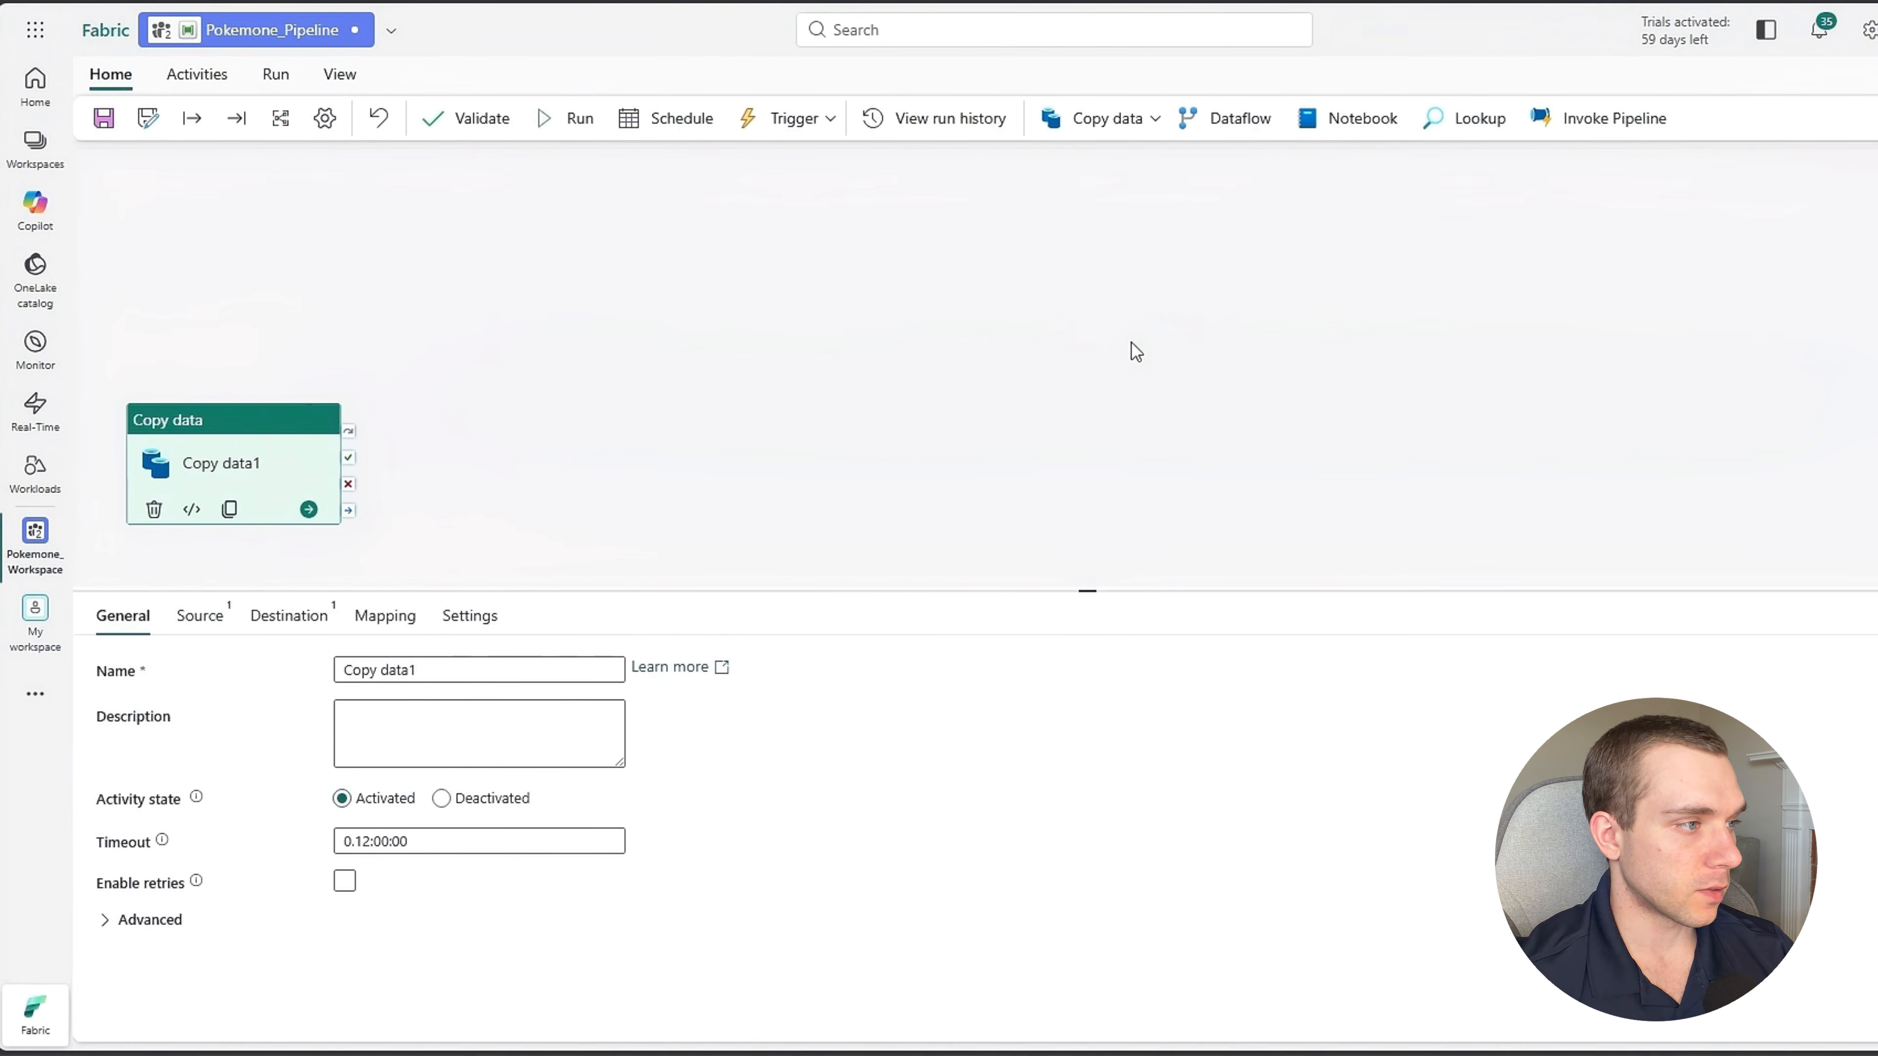
left_click_drag(251, 494, 499, 311)
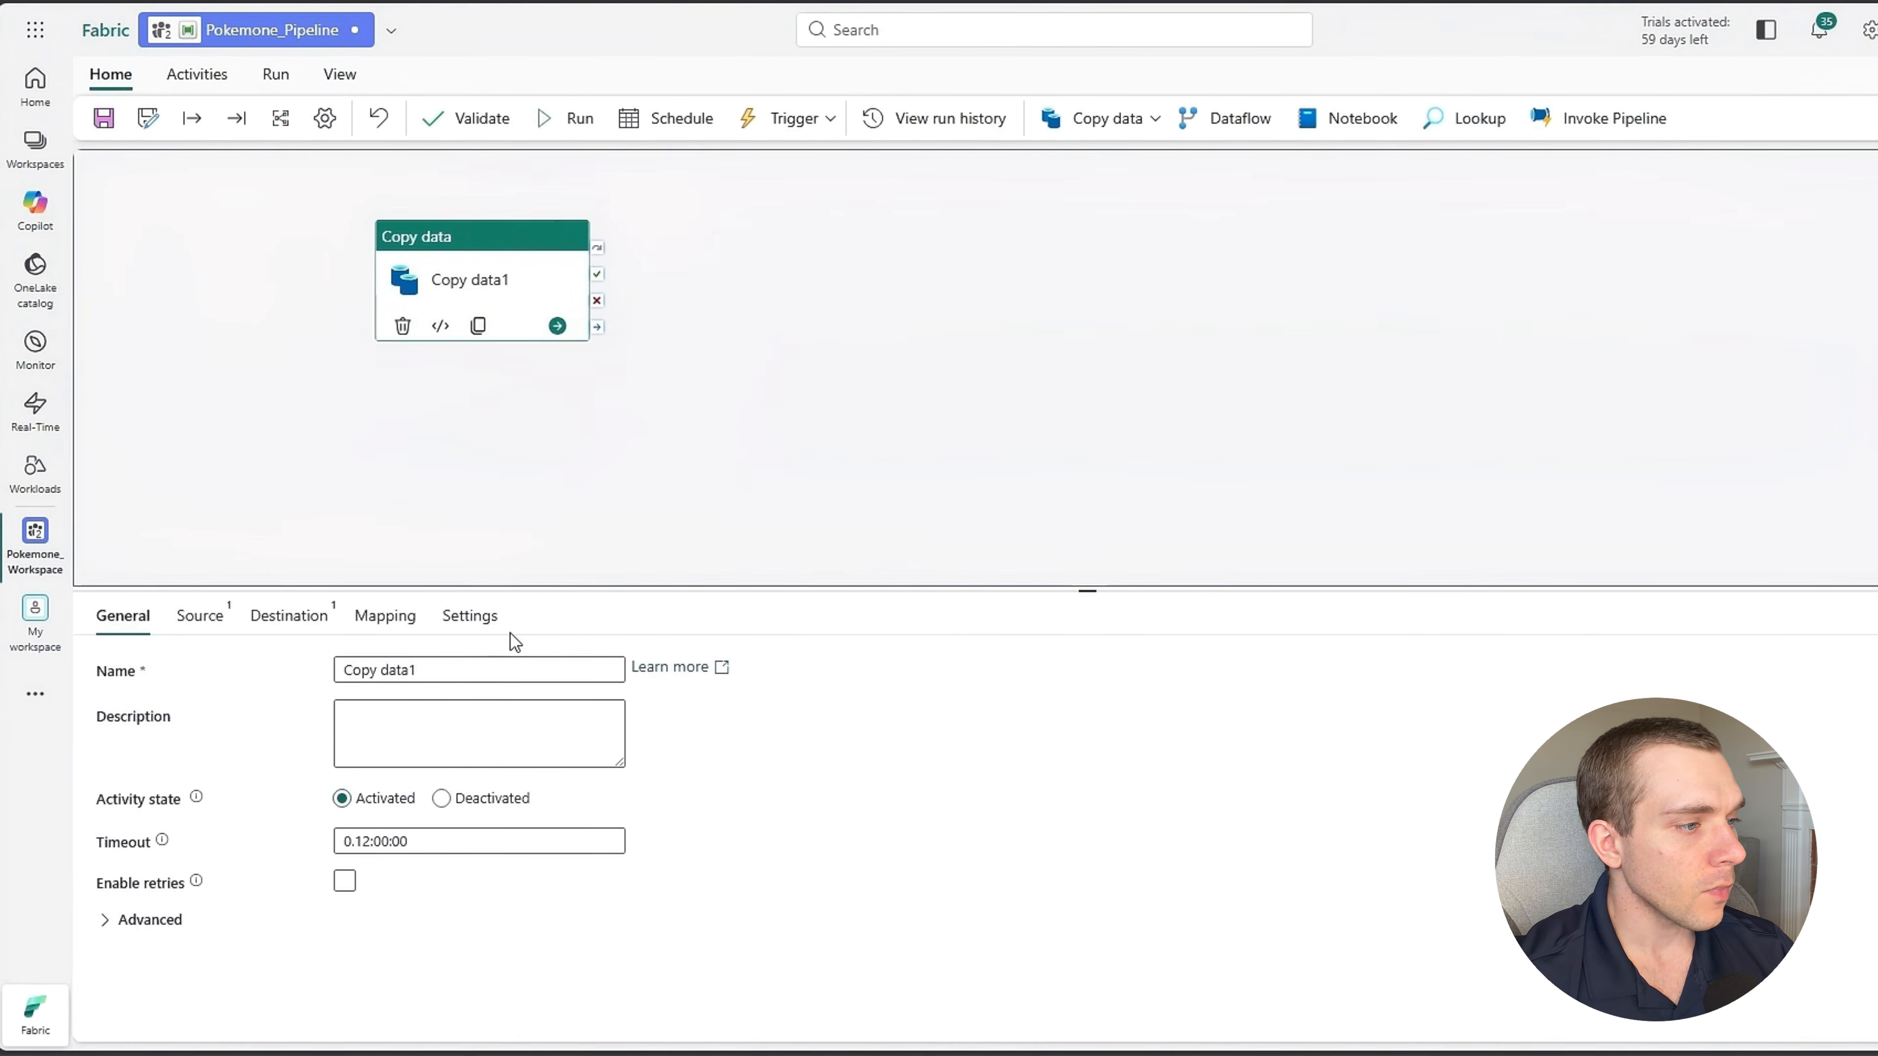
Rename the copy data activity as COPYPOKEMON and shift it slightly lower on the canvas.
left_click(120, 621)
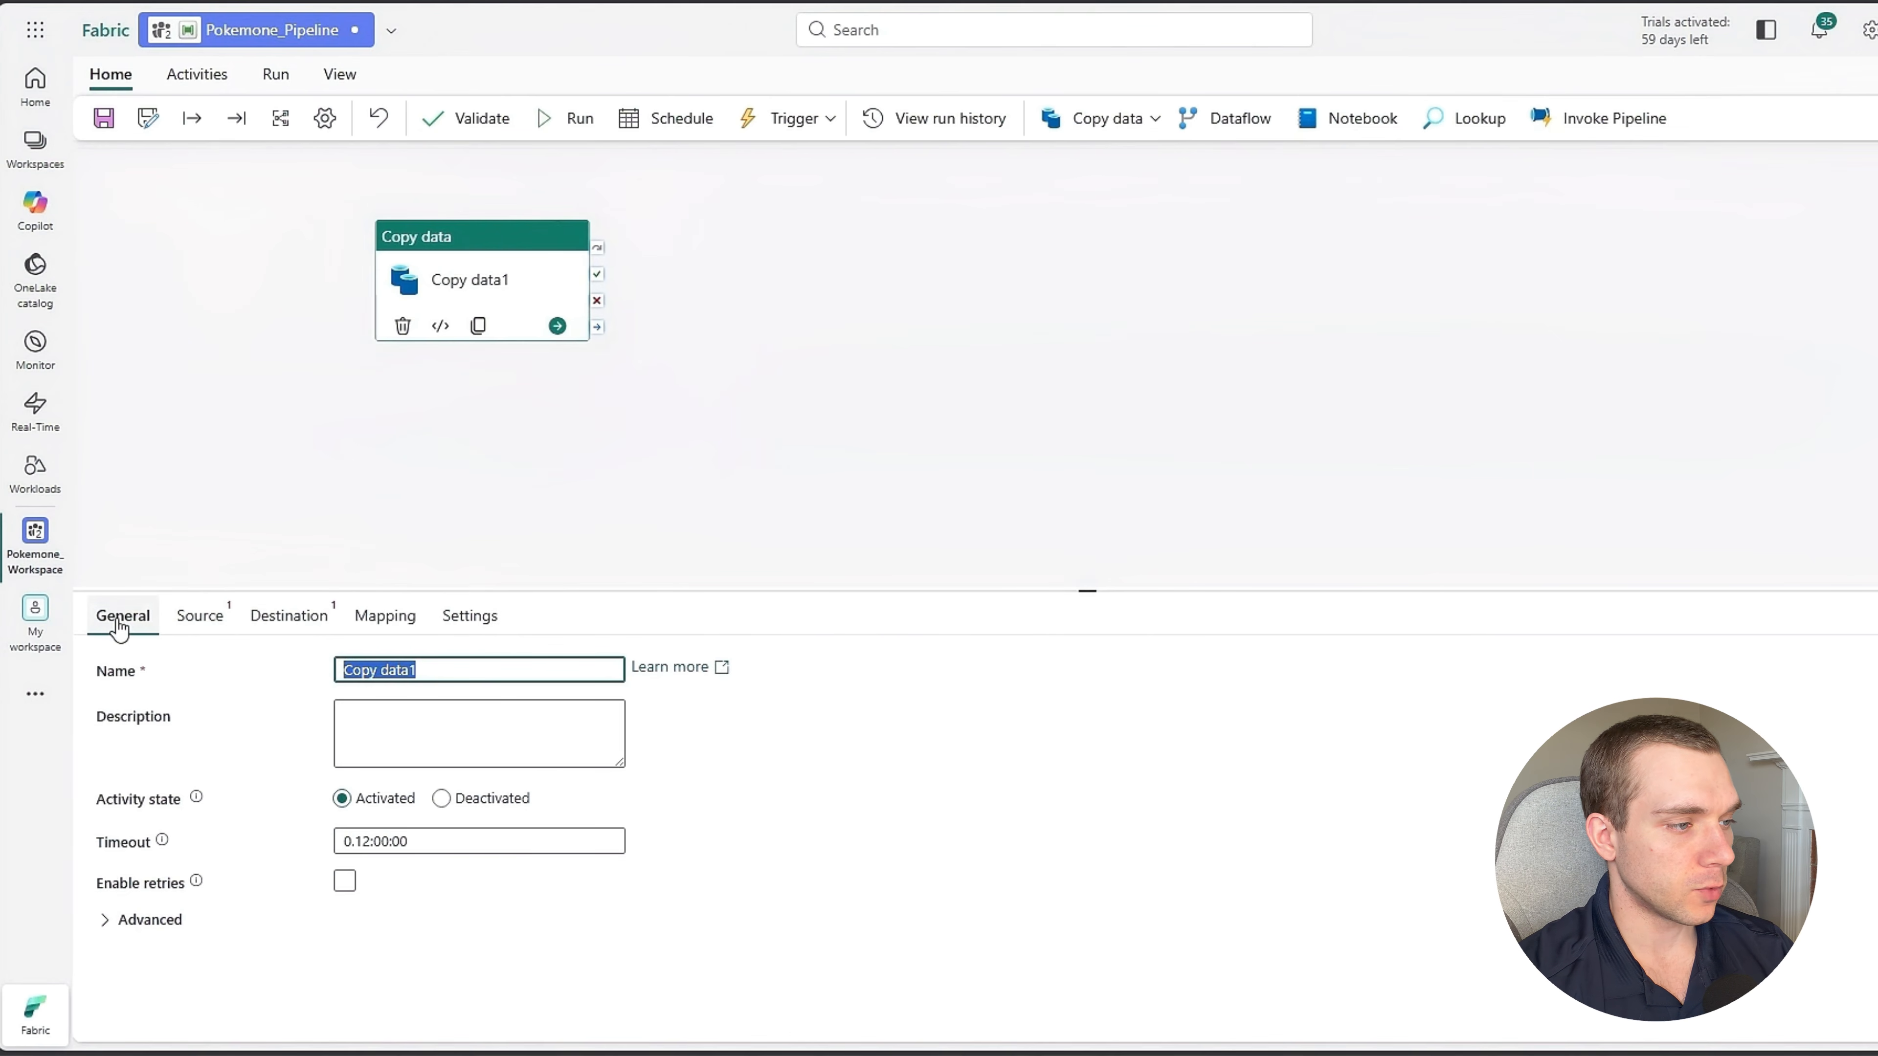
type("COPY")
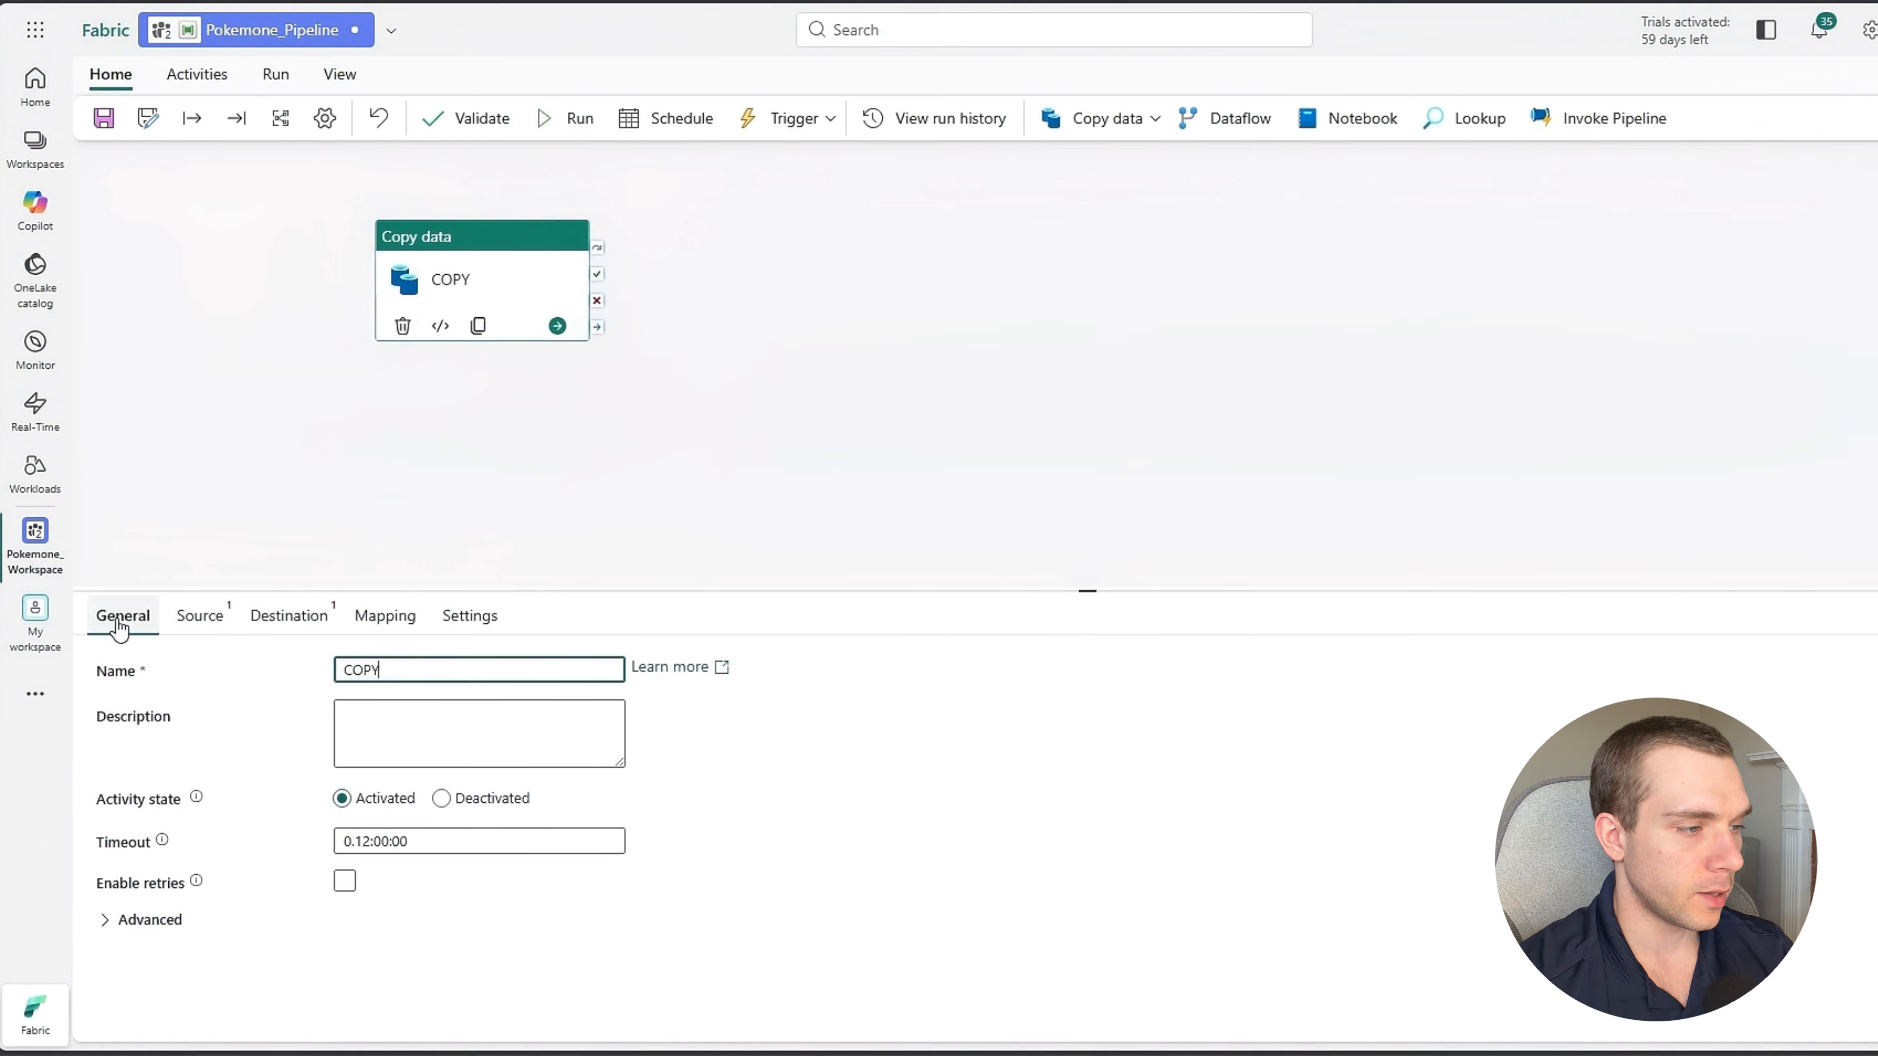
type("POKEMONE")
key("BackSpace")
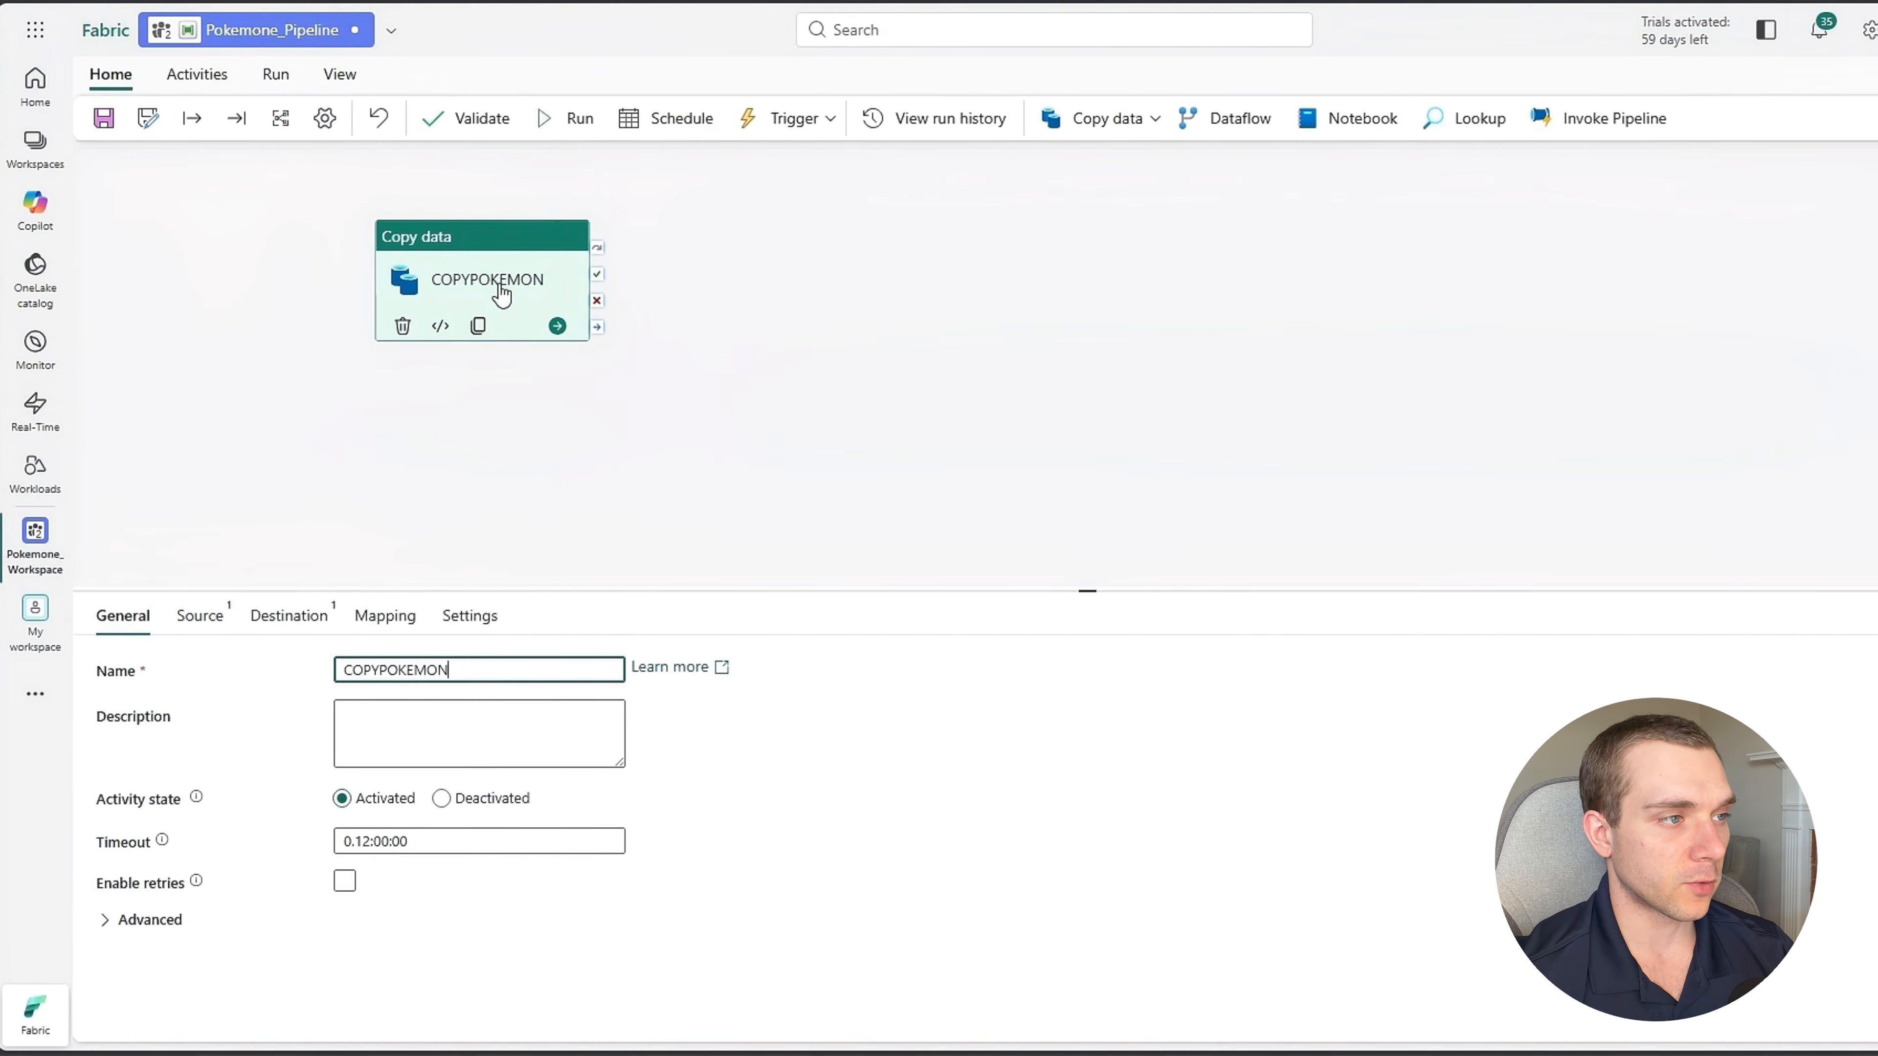
left_click_drag(494, 294, 483, 361)
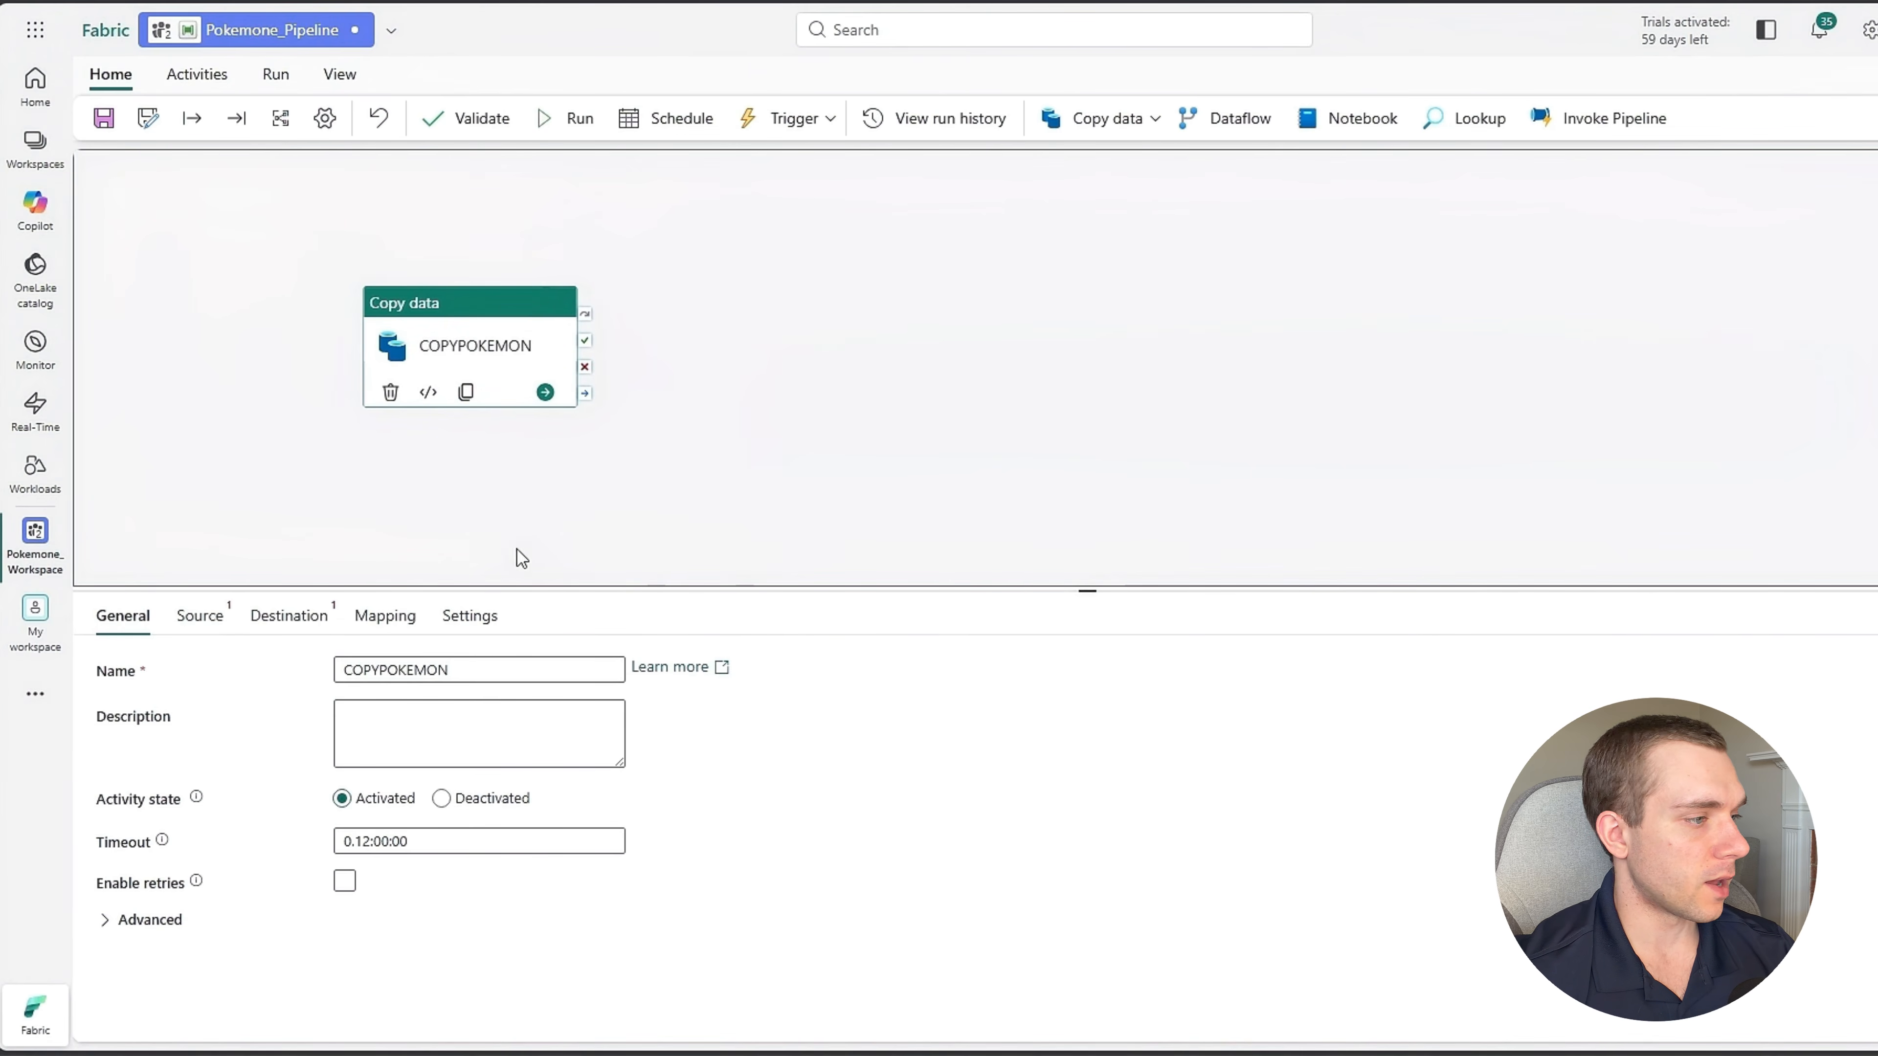
left_click(215, 630)
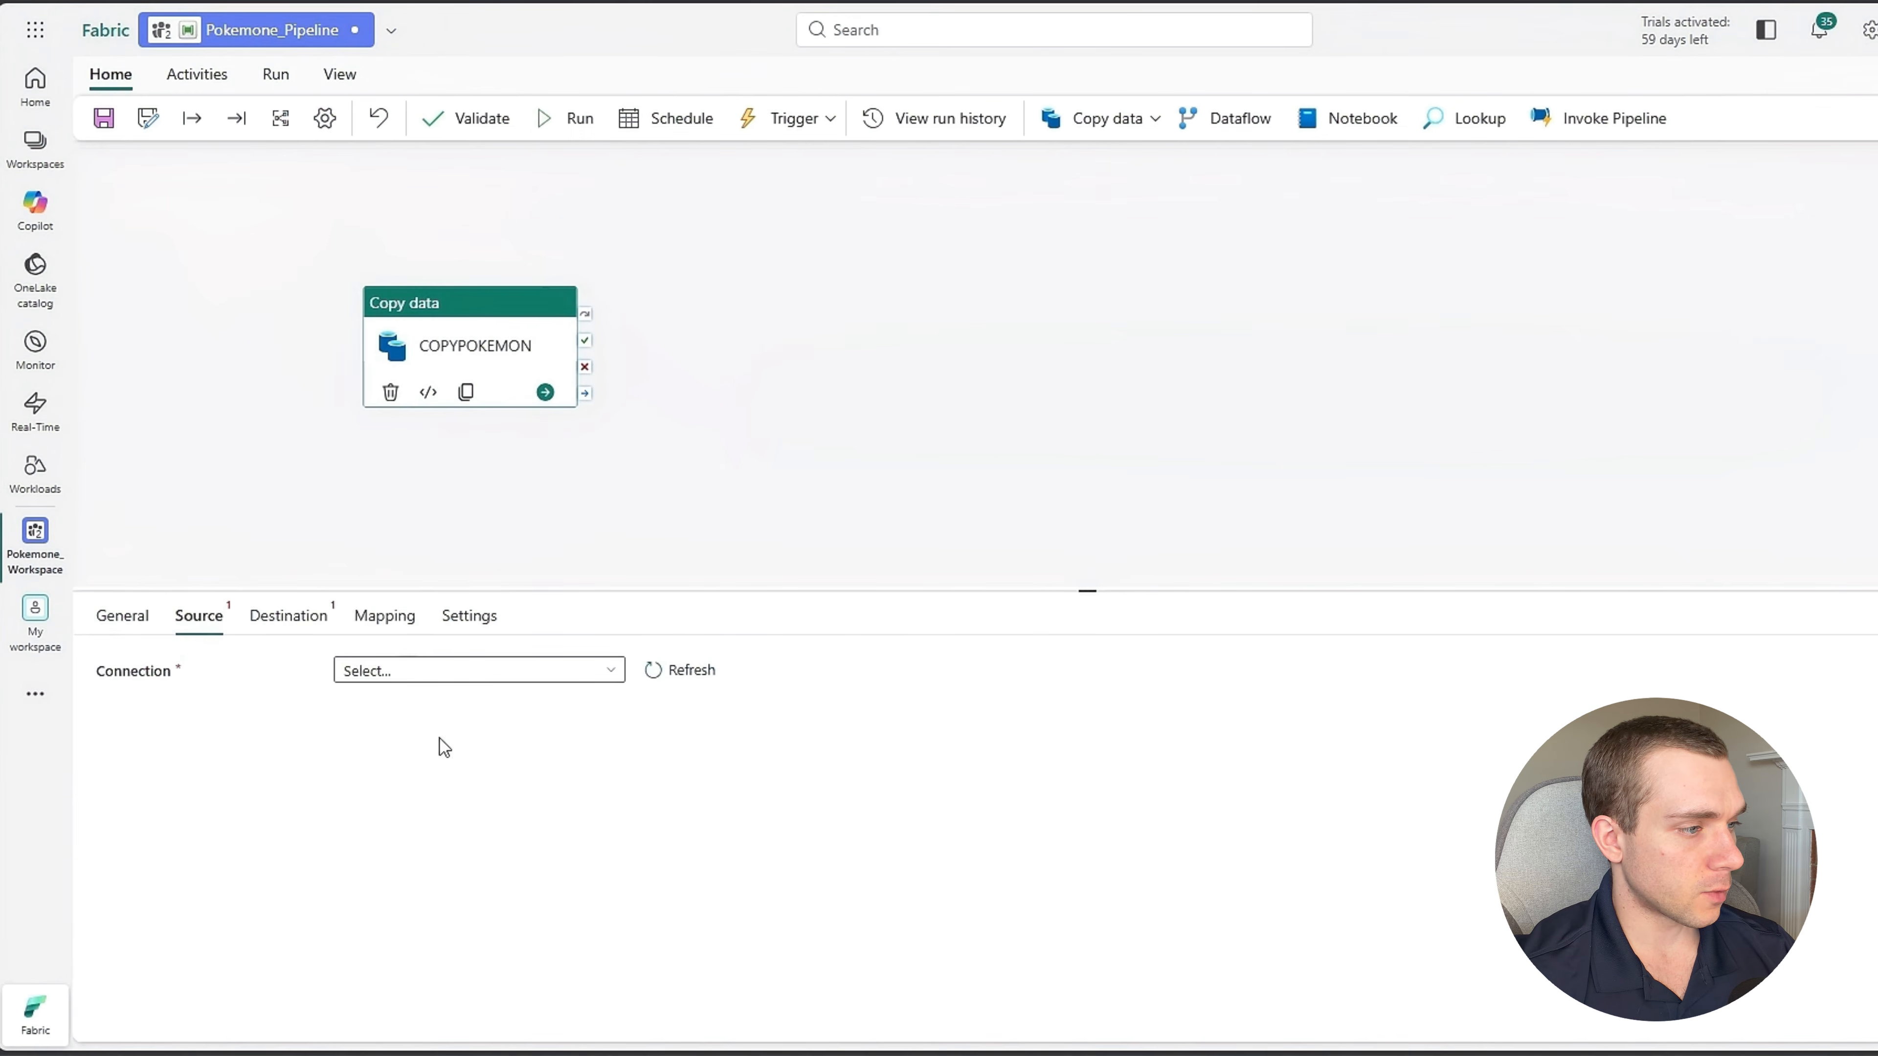
left_click(446, 673)
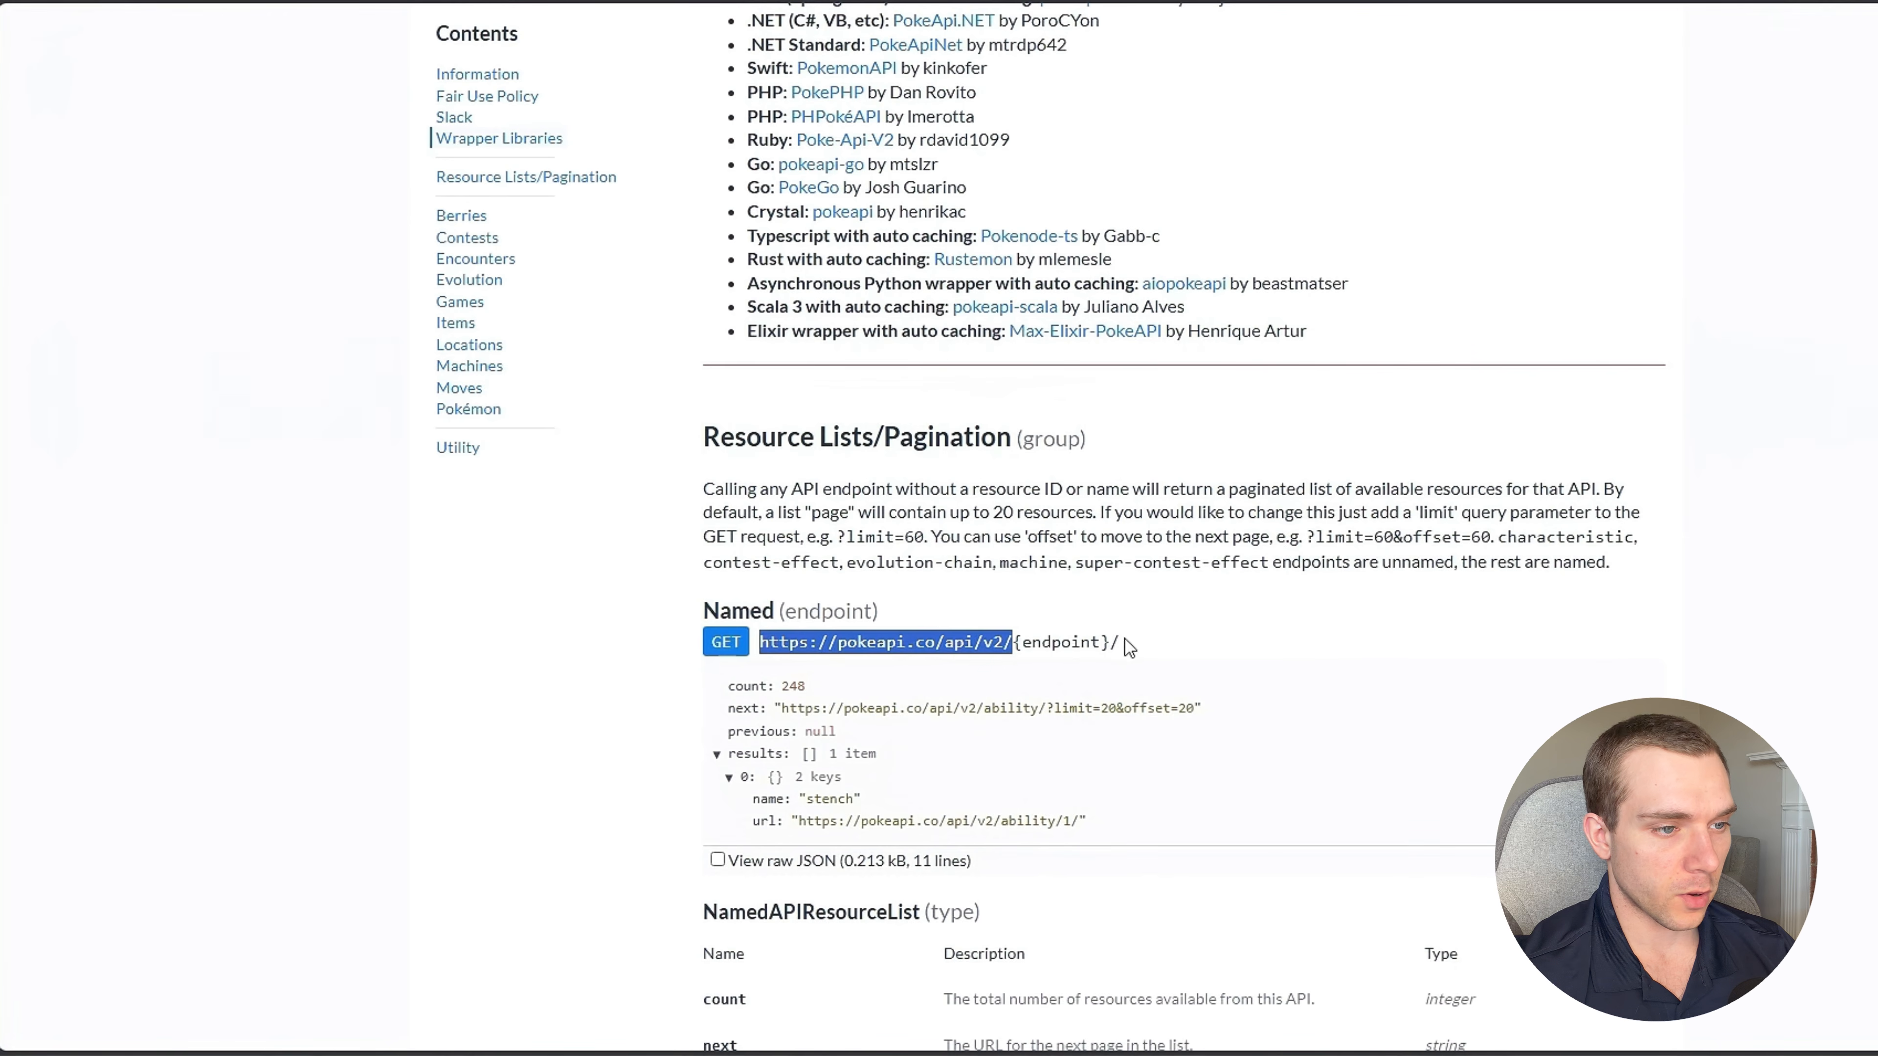
left_click_drag(1012, 642, 760, 642)
key("ctrl+c")
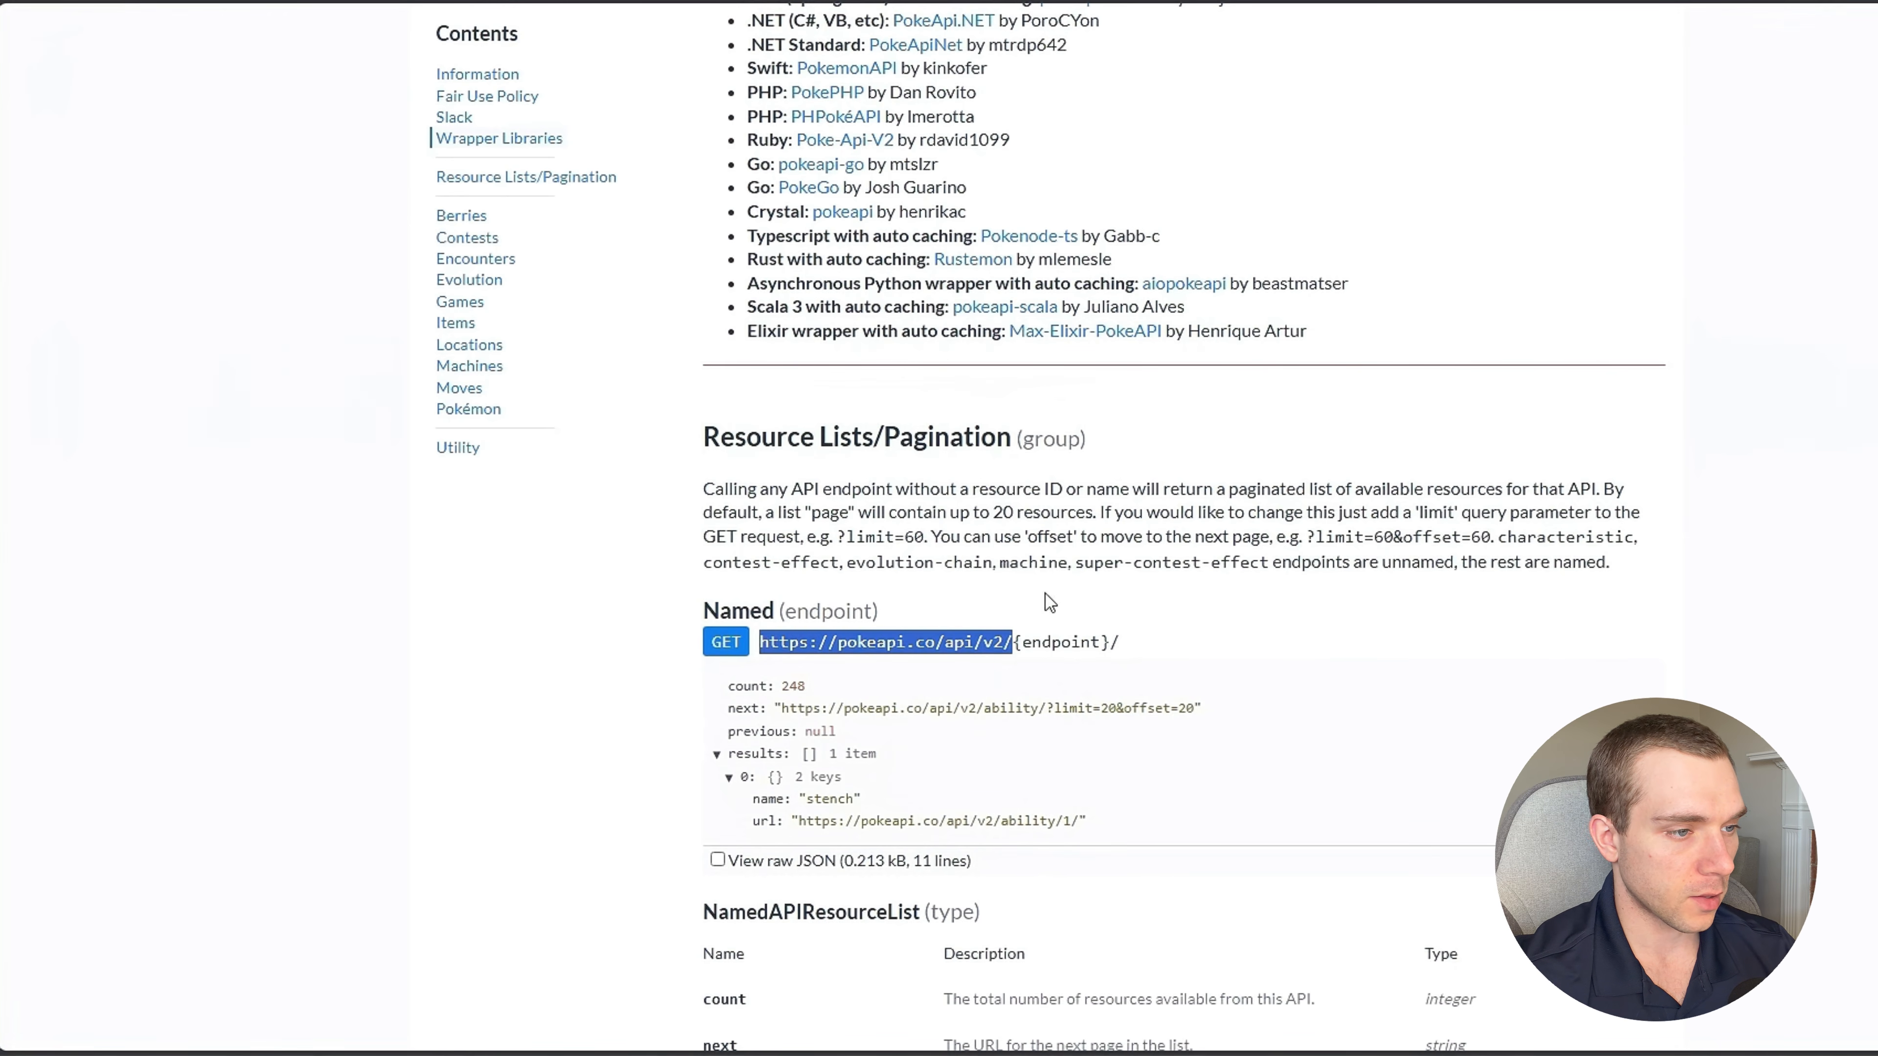
left_click(965, 655)
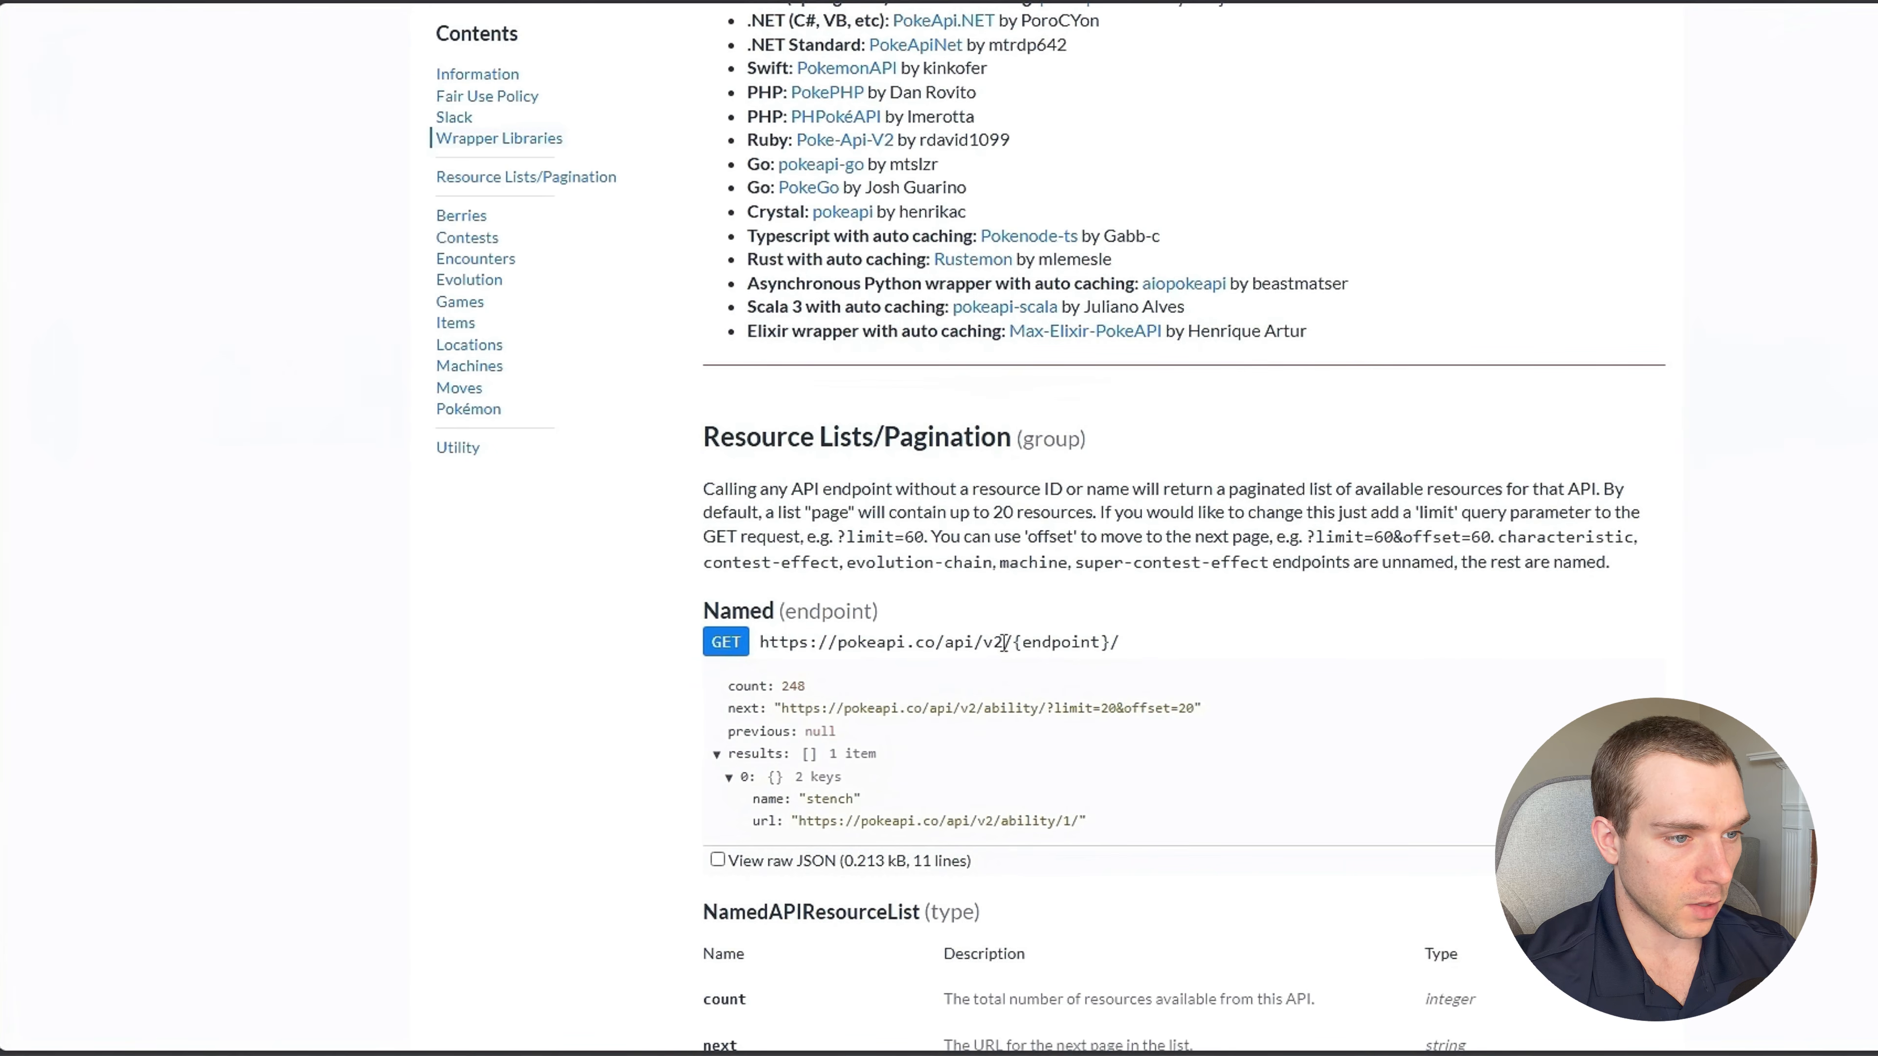
key("alt+Tab")
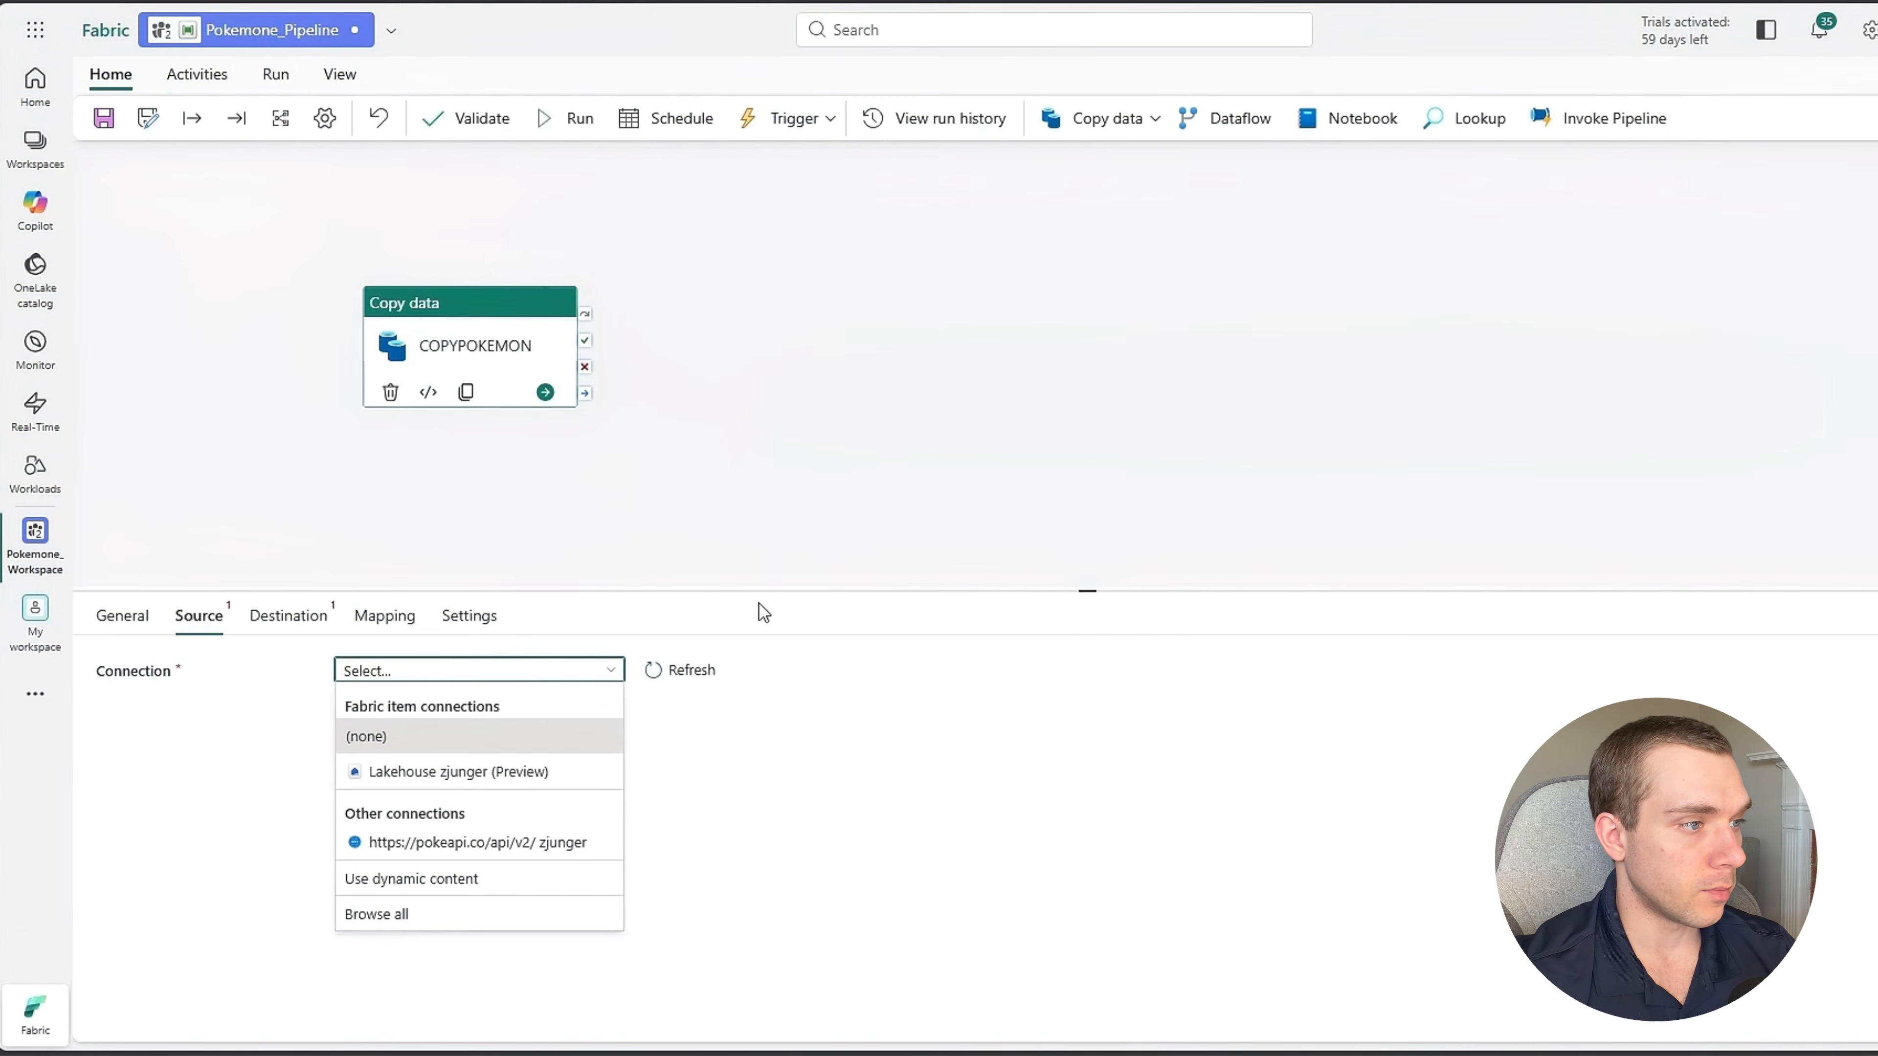
left_click(370, 924)
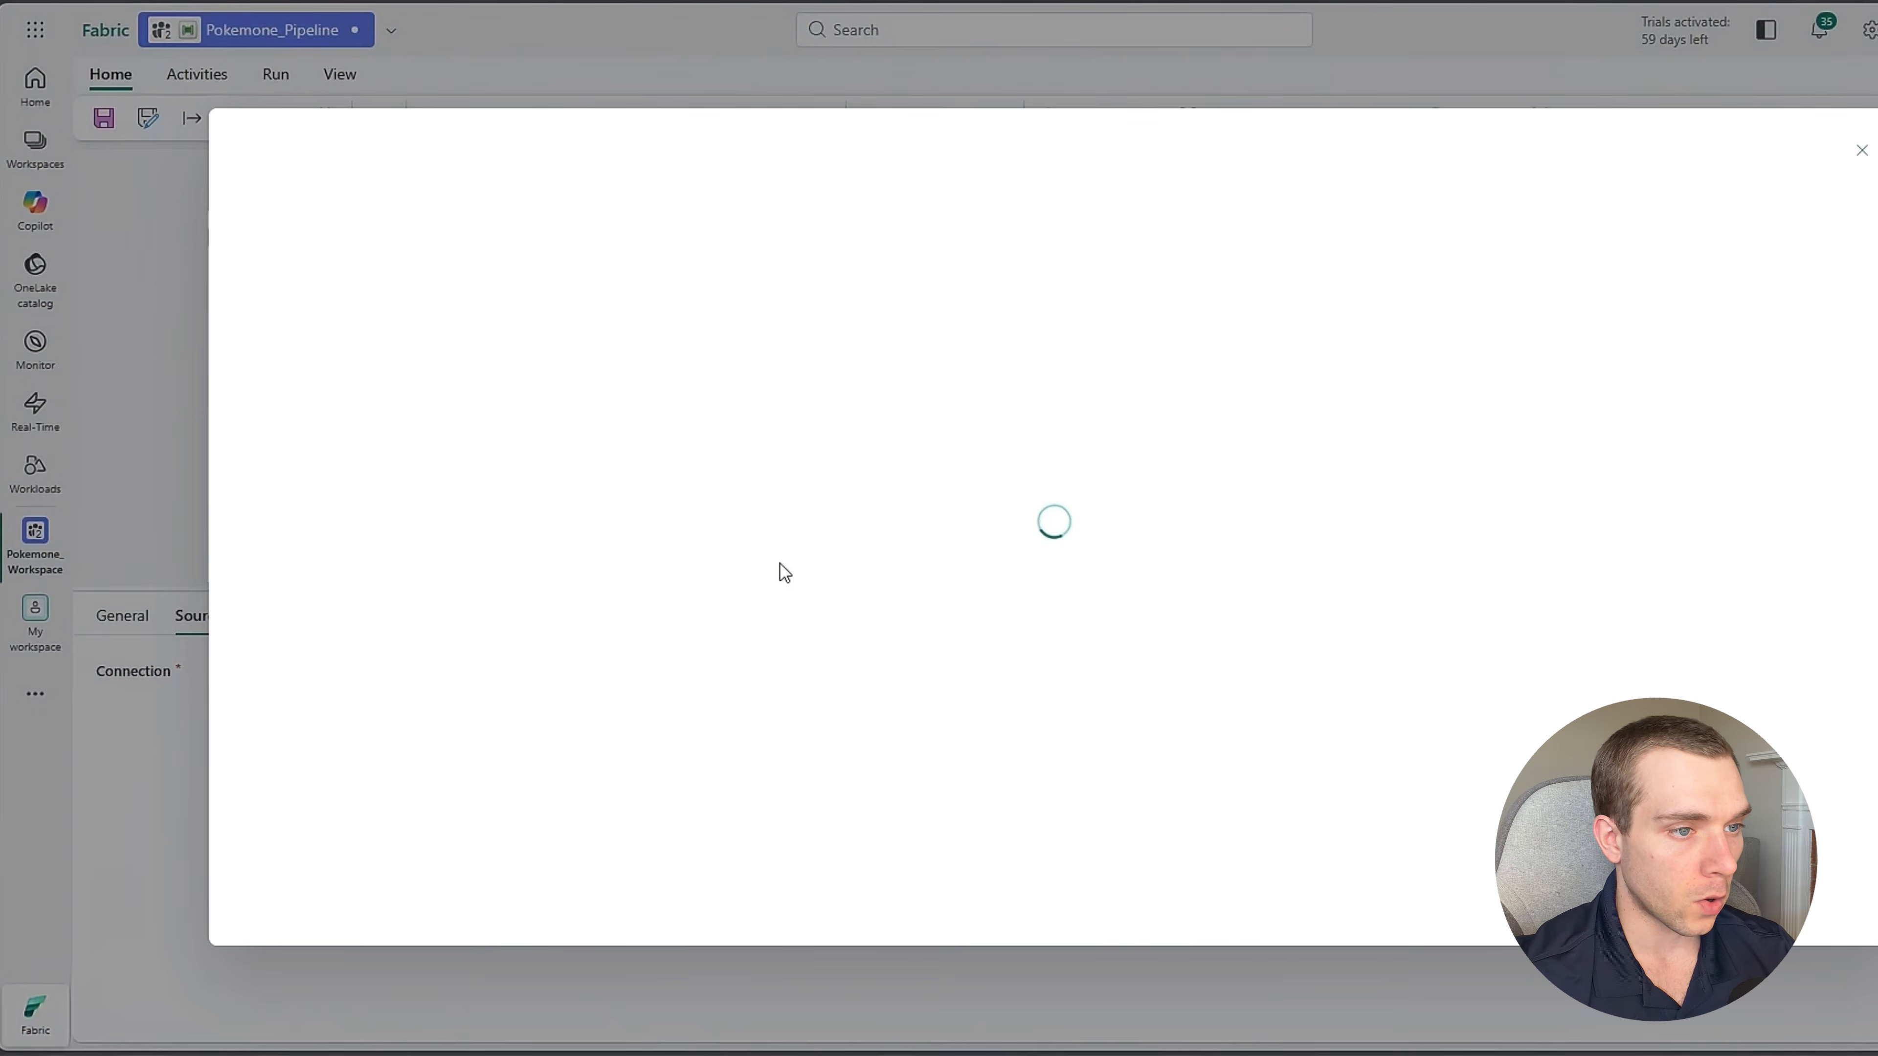
left_click(1861, 137)
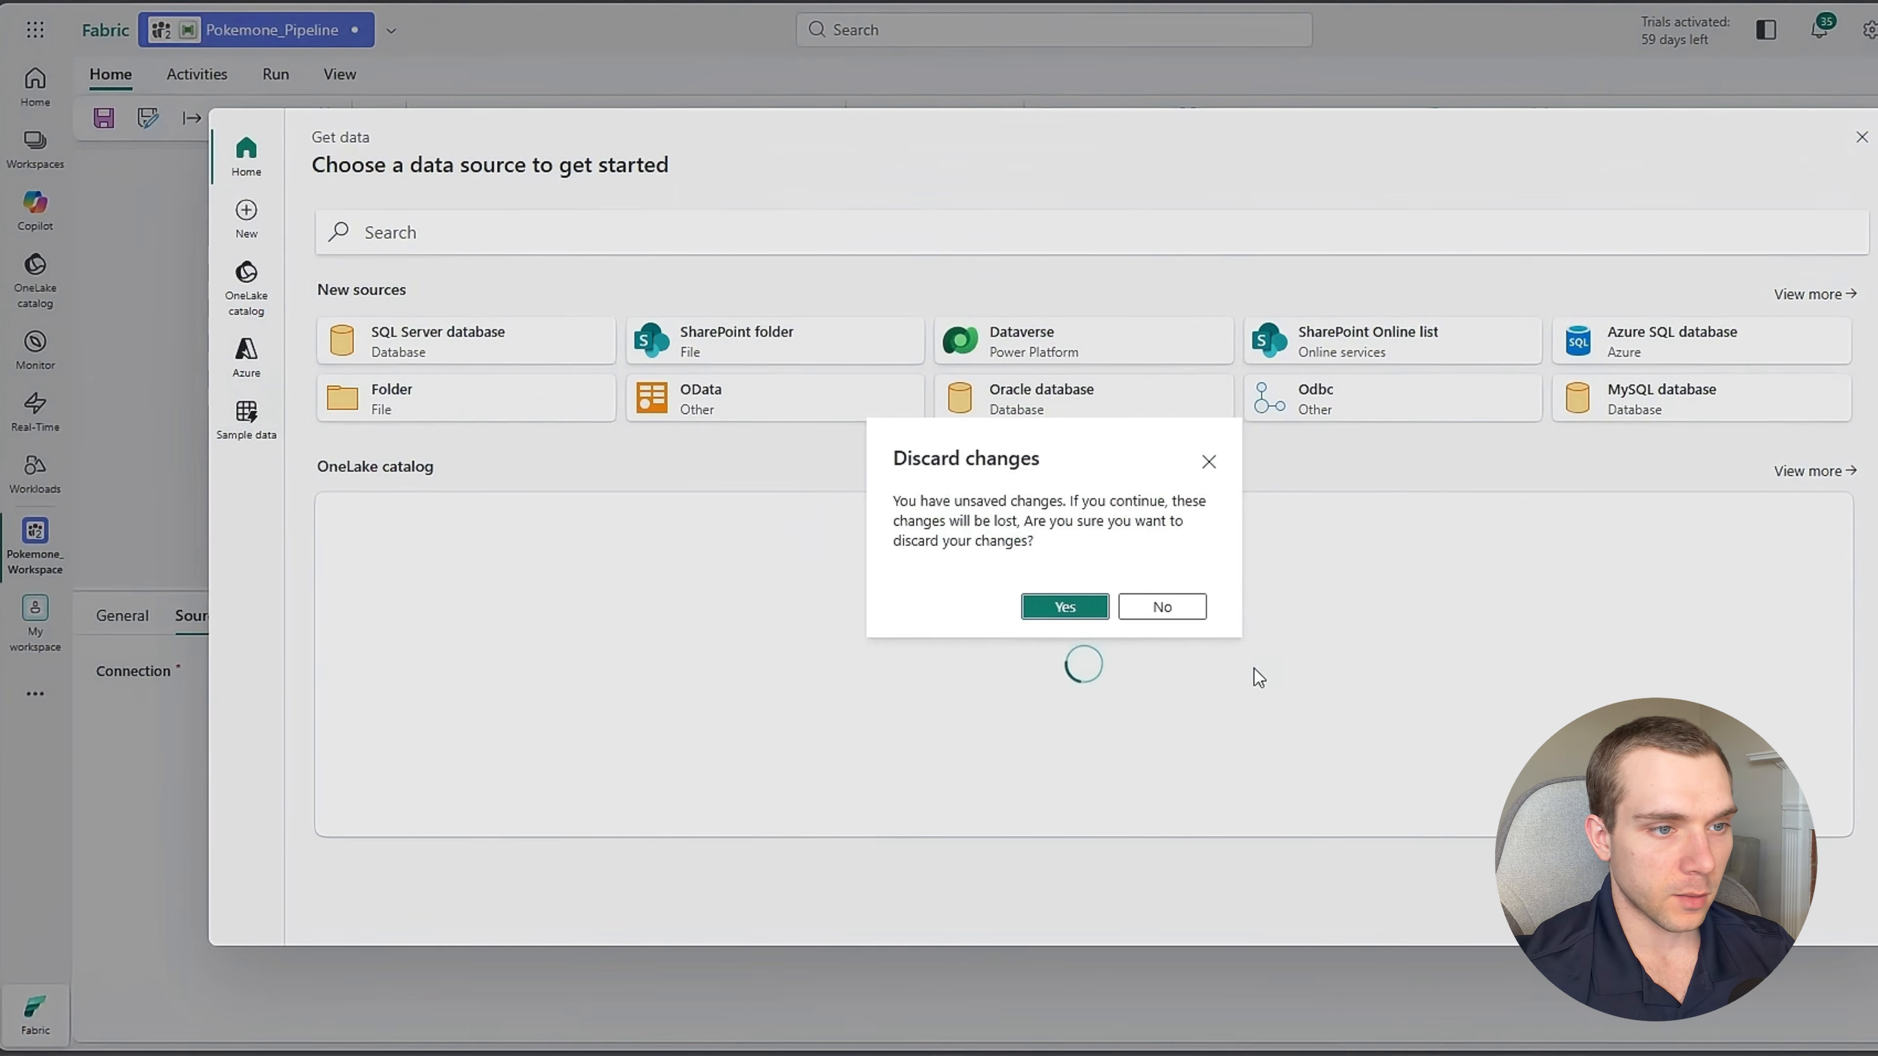
left_click(1064, 606)
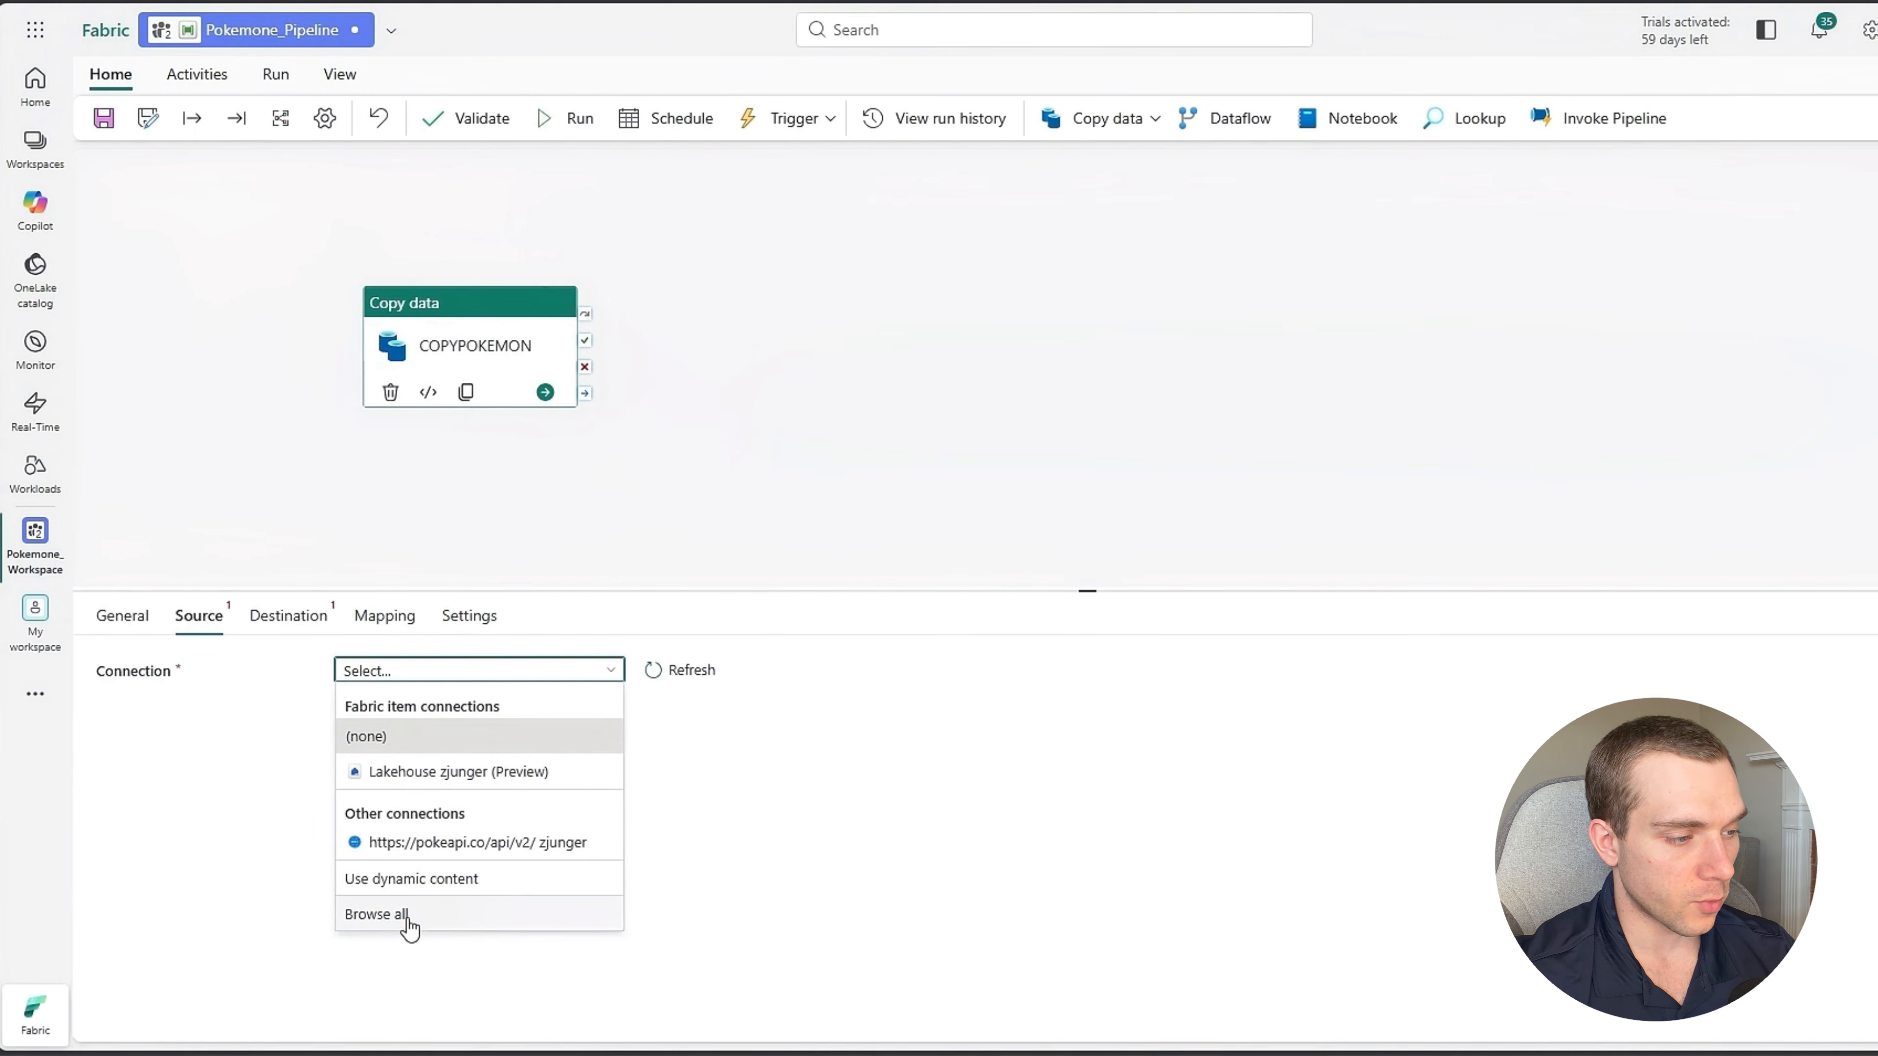
left_click(406, 922)
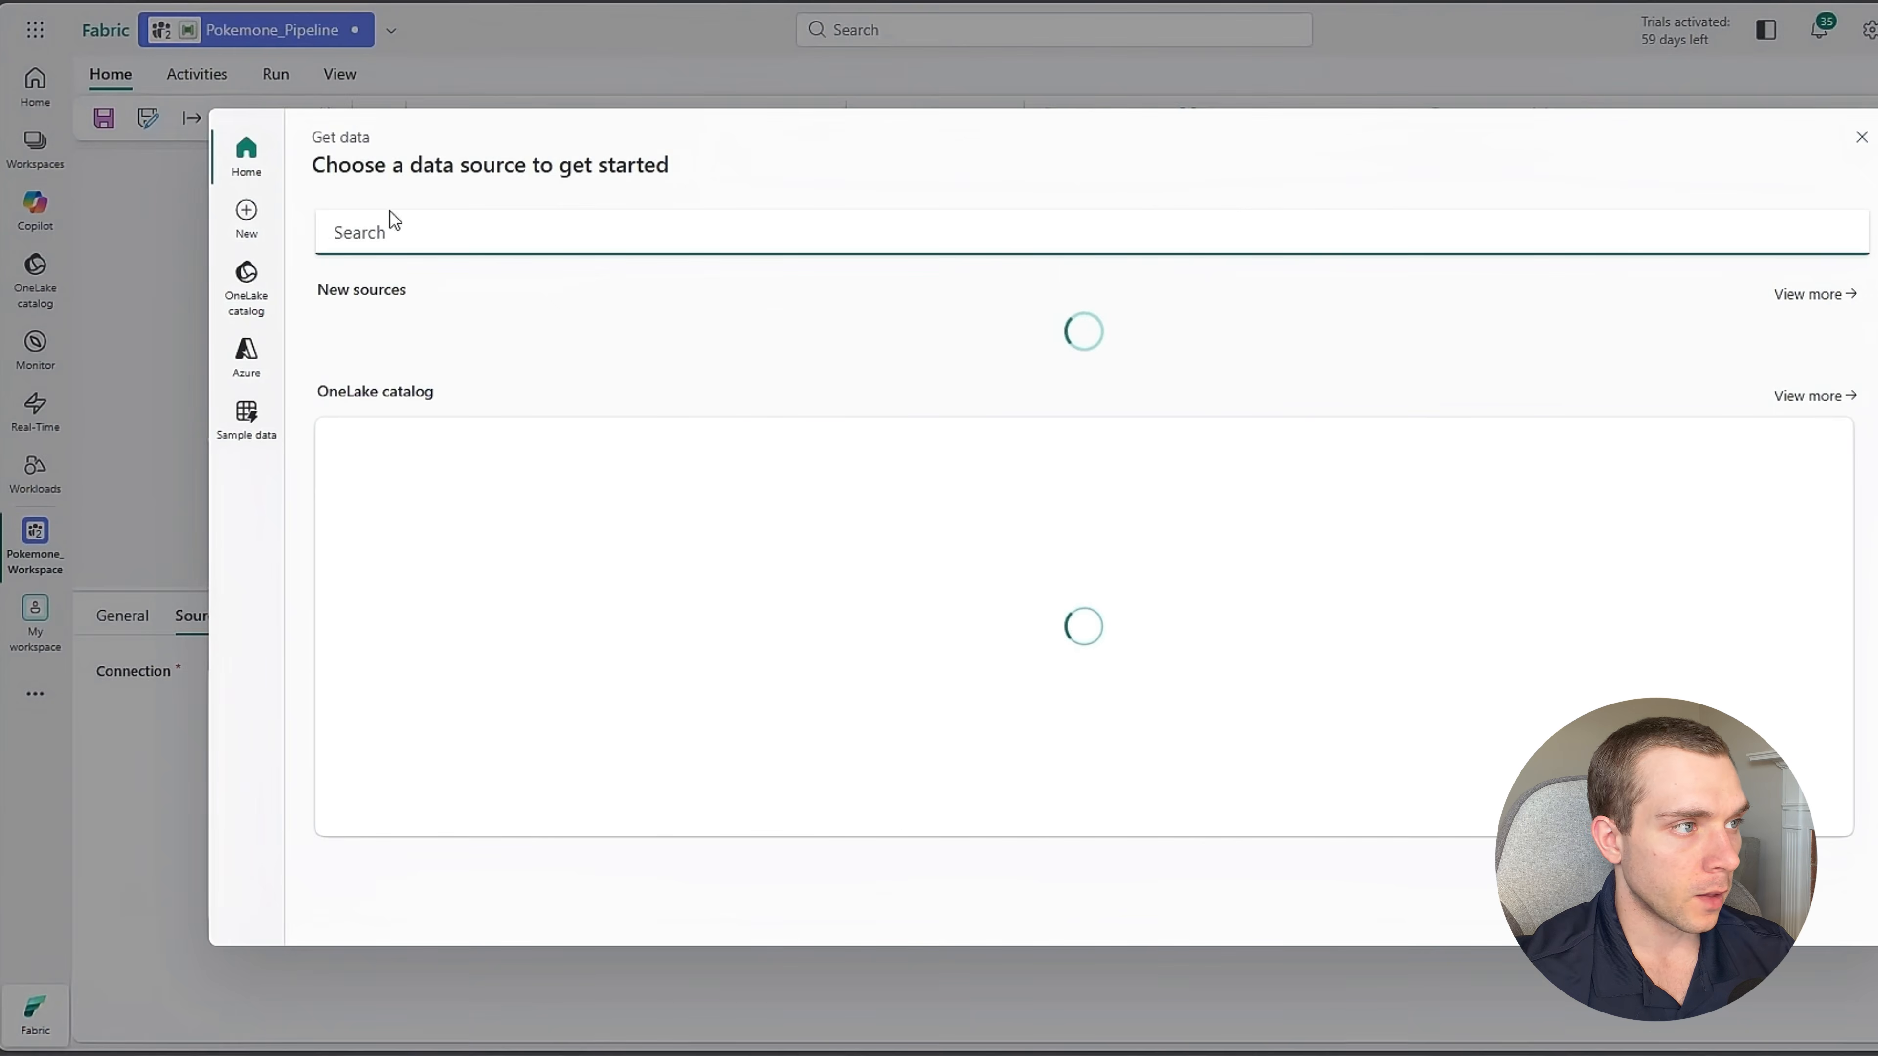
type("rest")
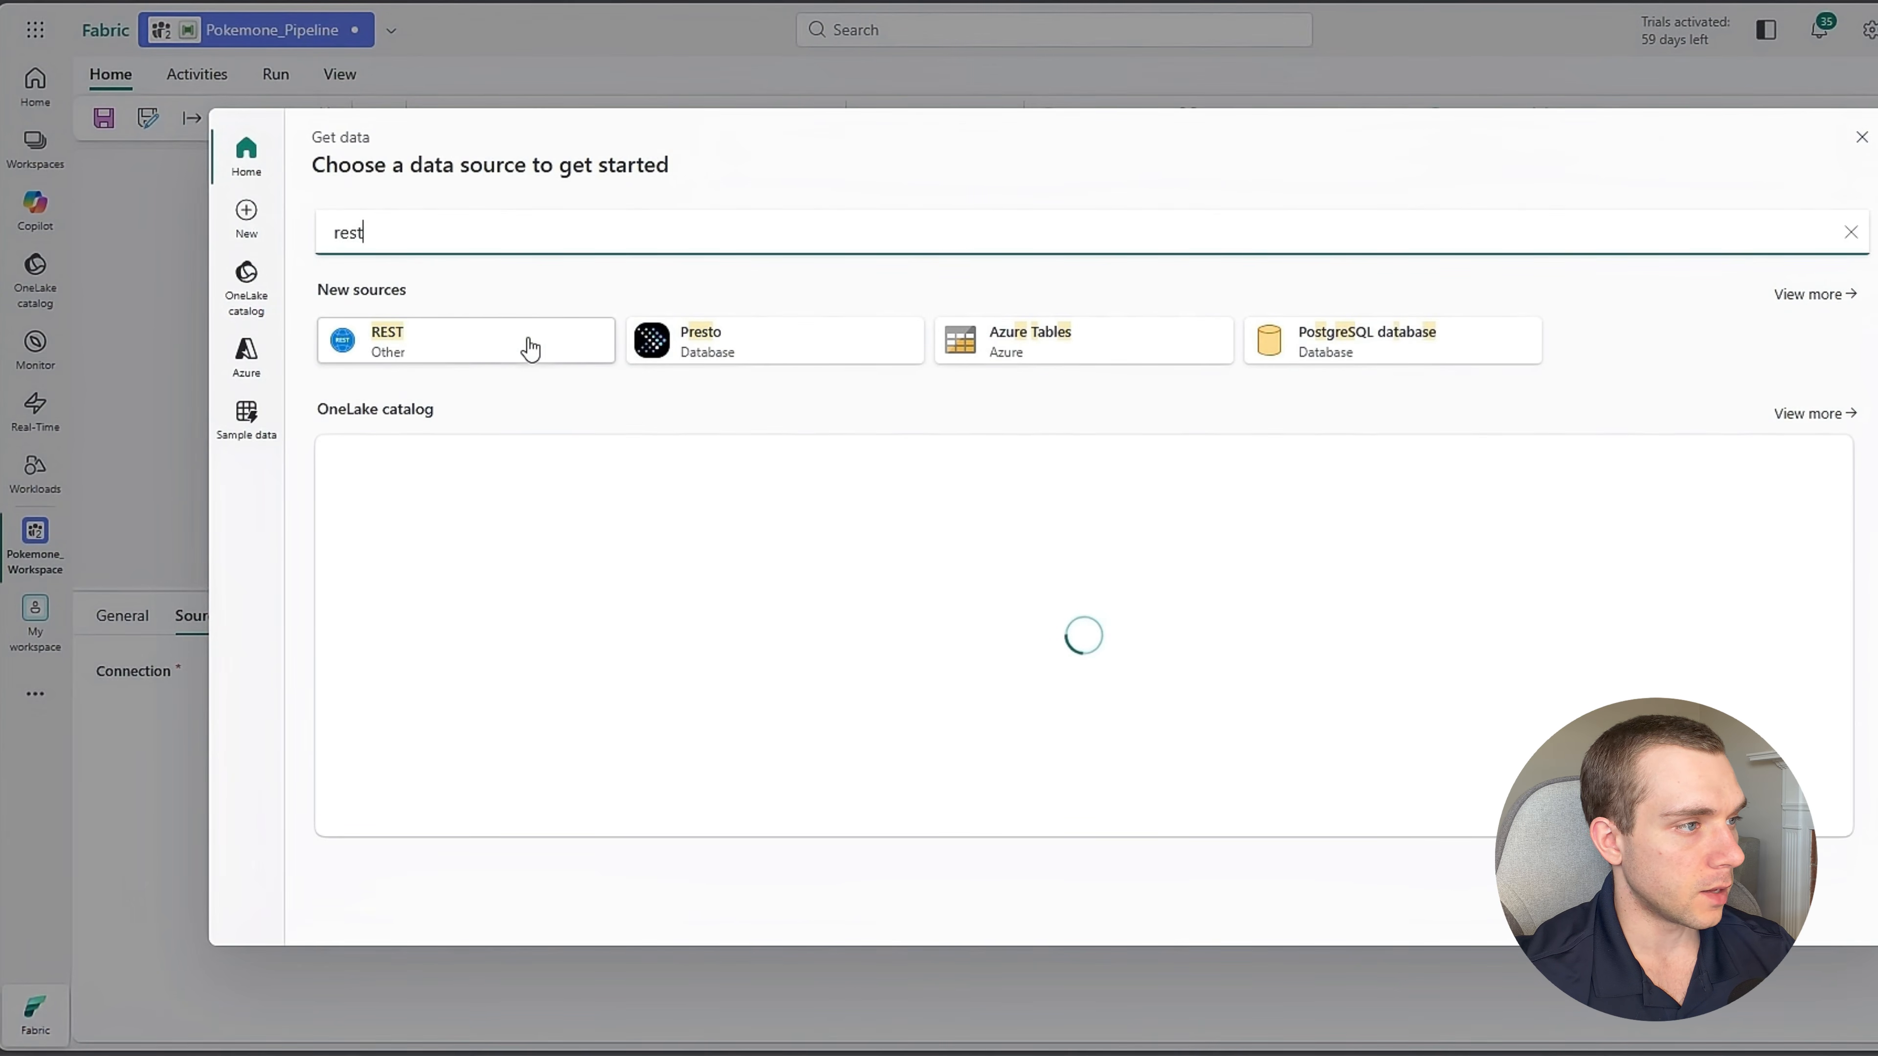
left_click(442, 343)
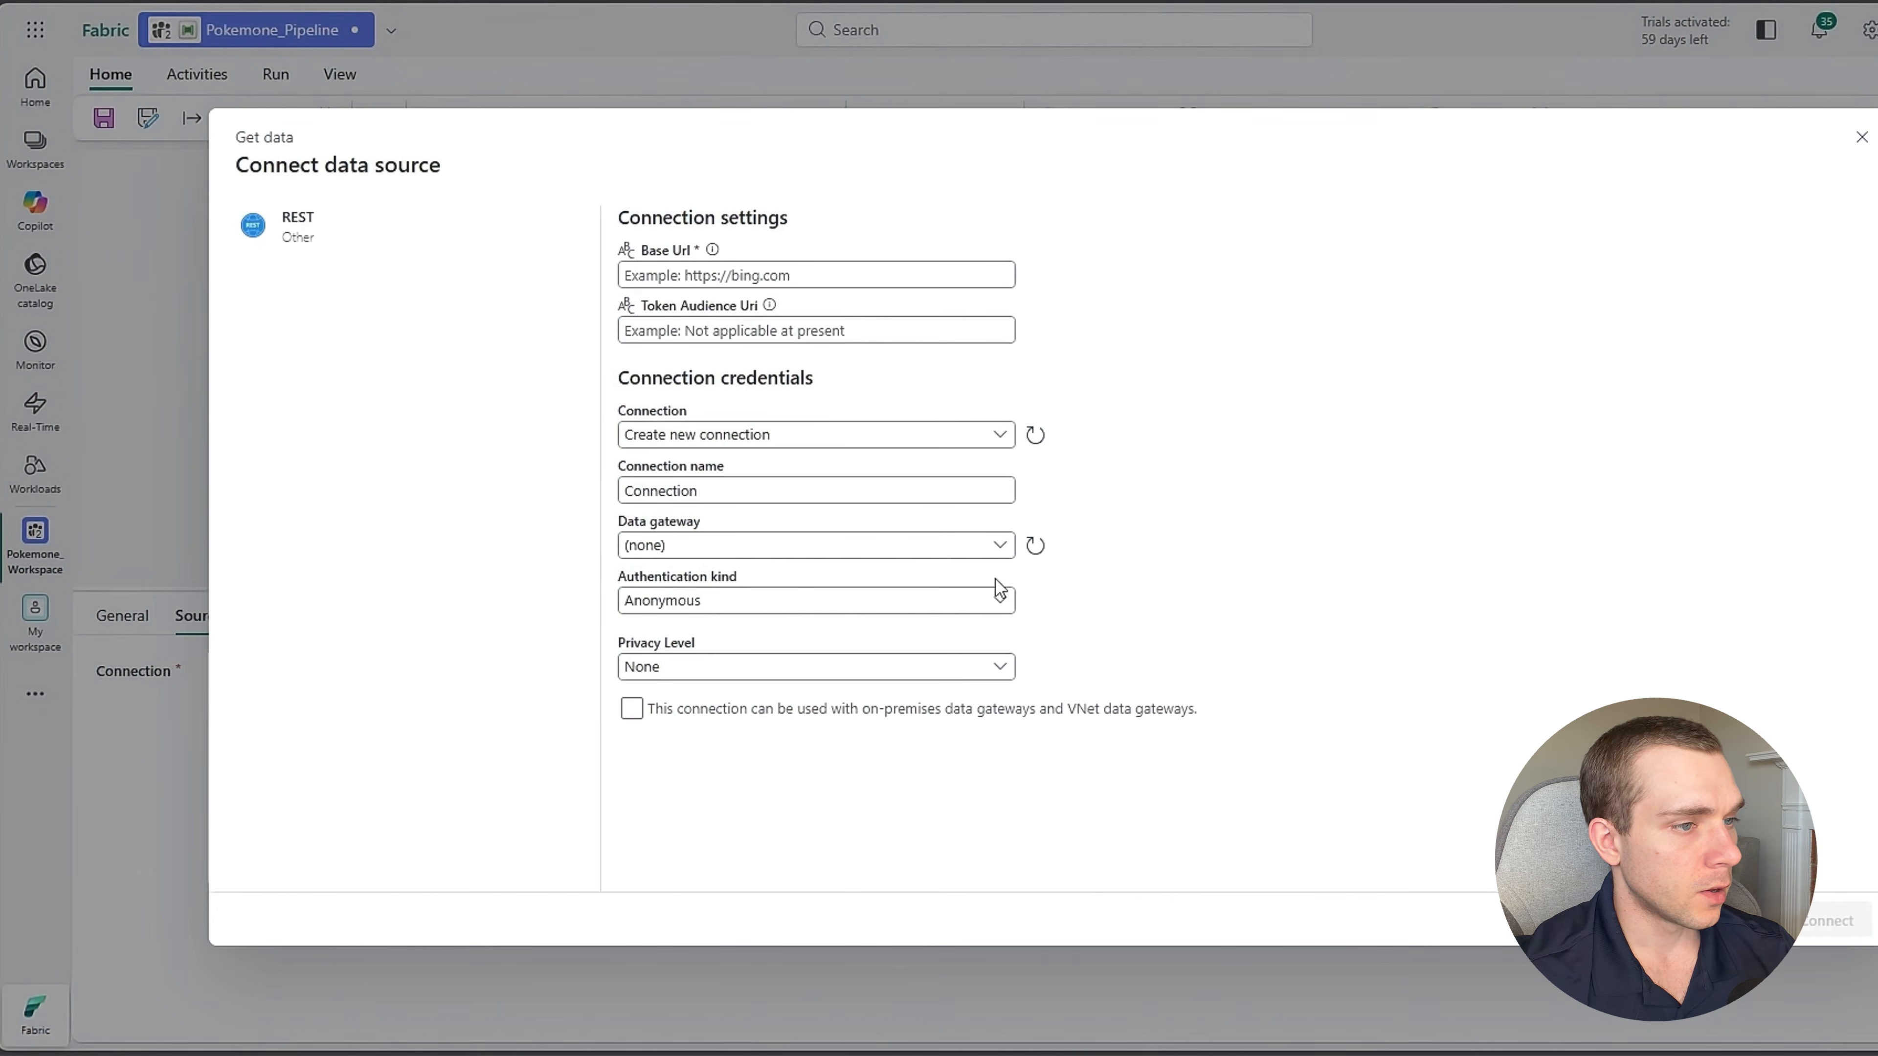
left_click(740, 274)
key("ctrl+v")
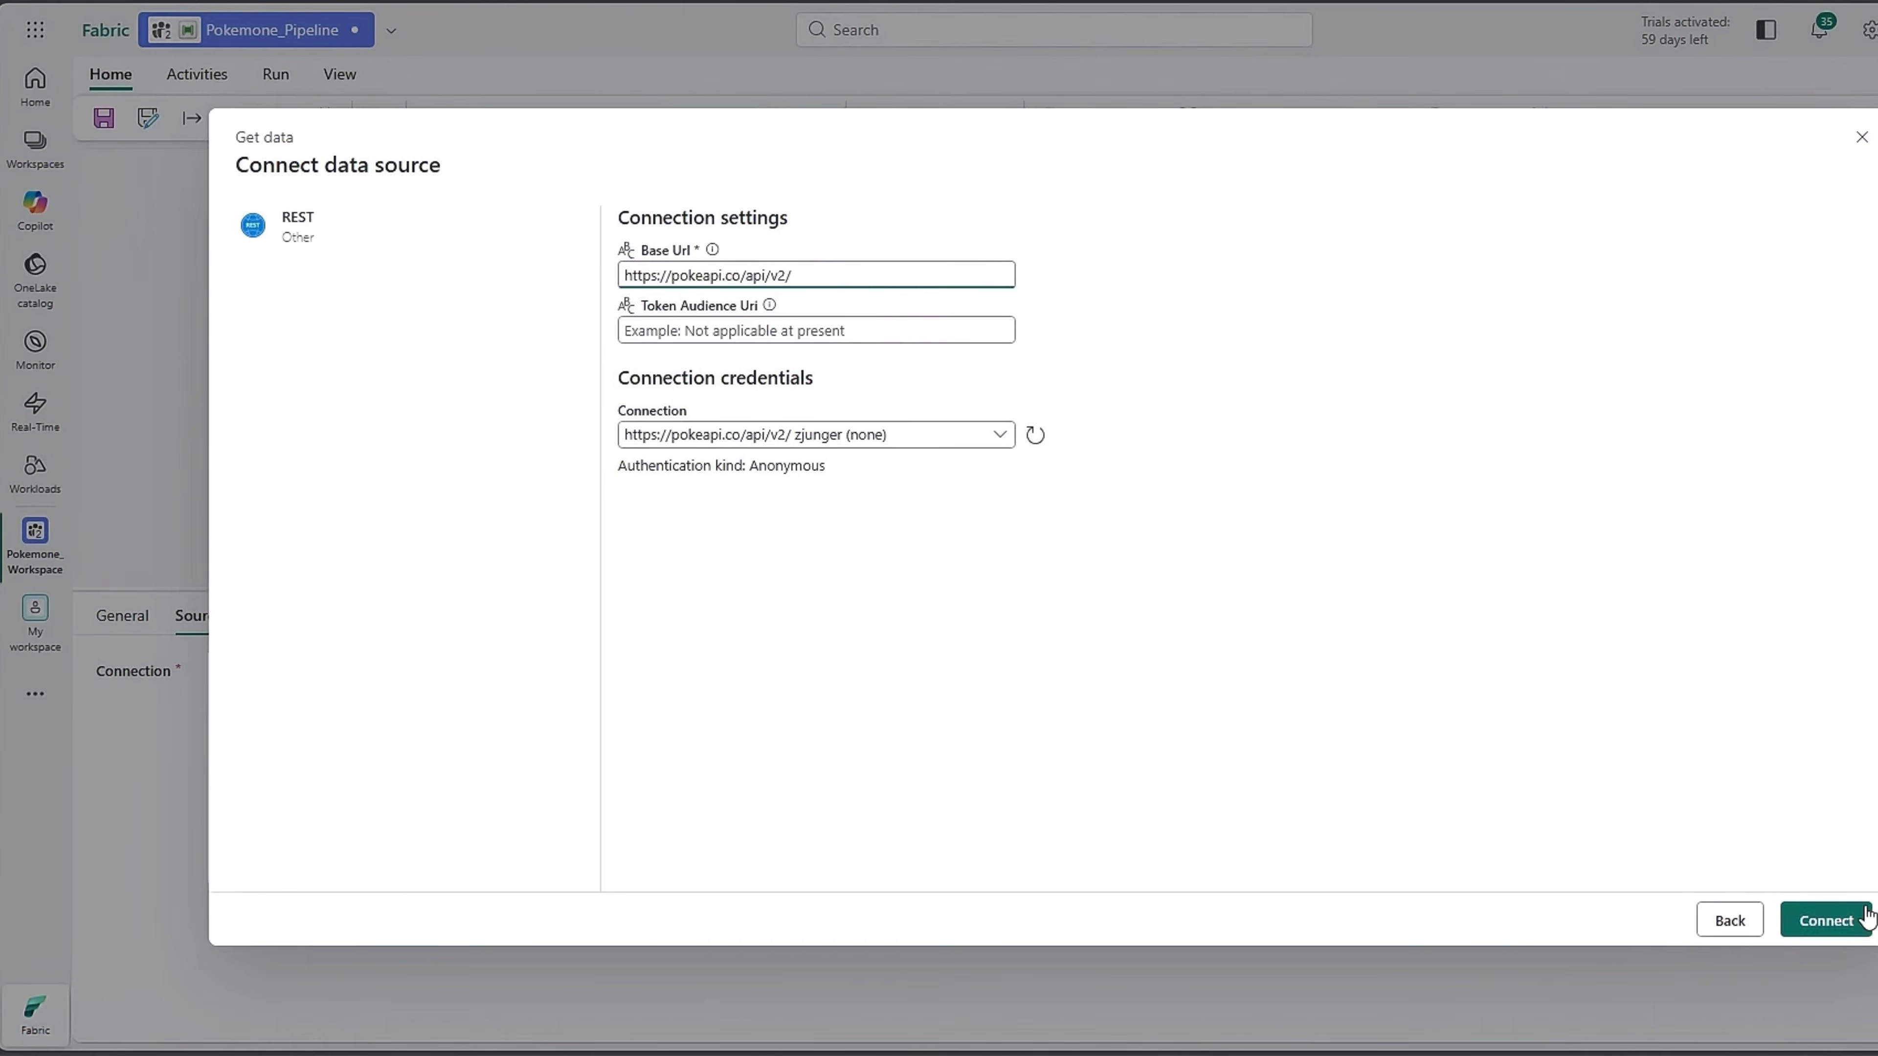
left_click(1812, 919)
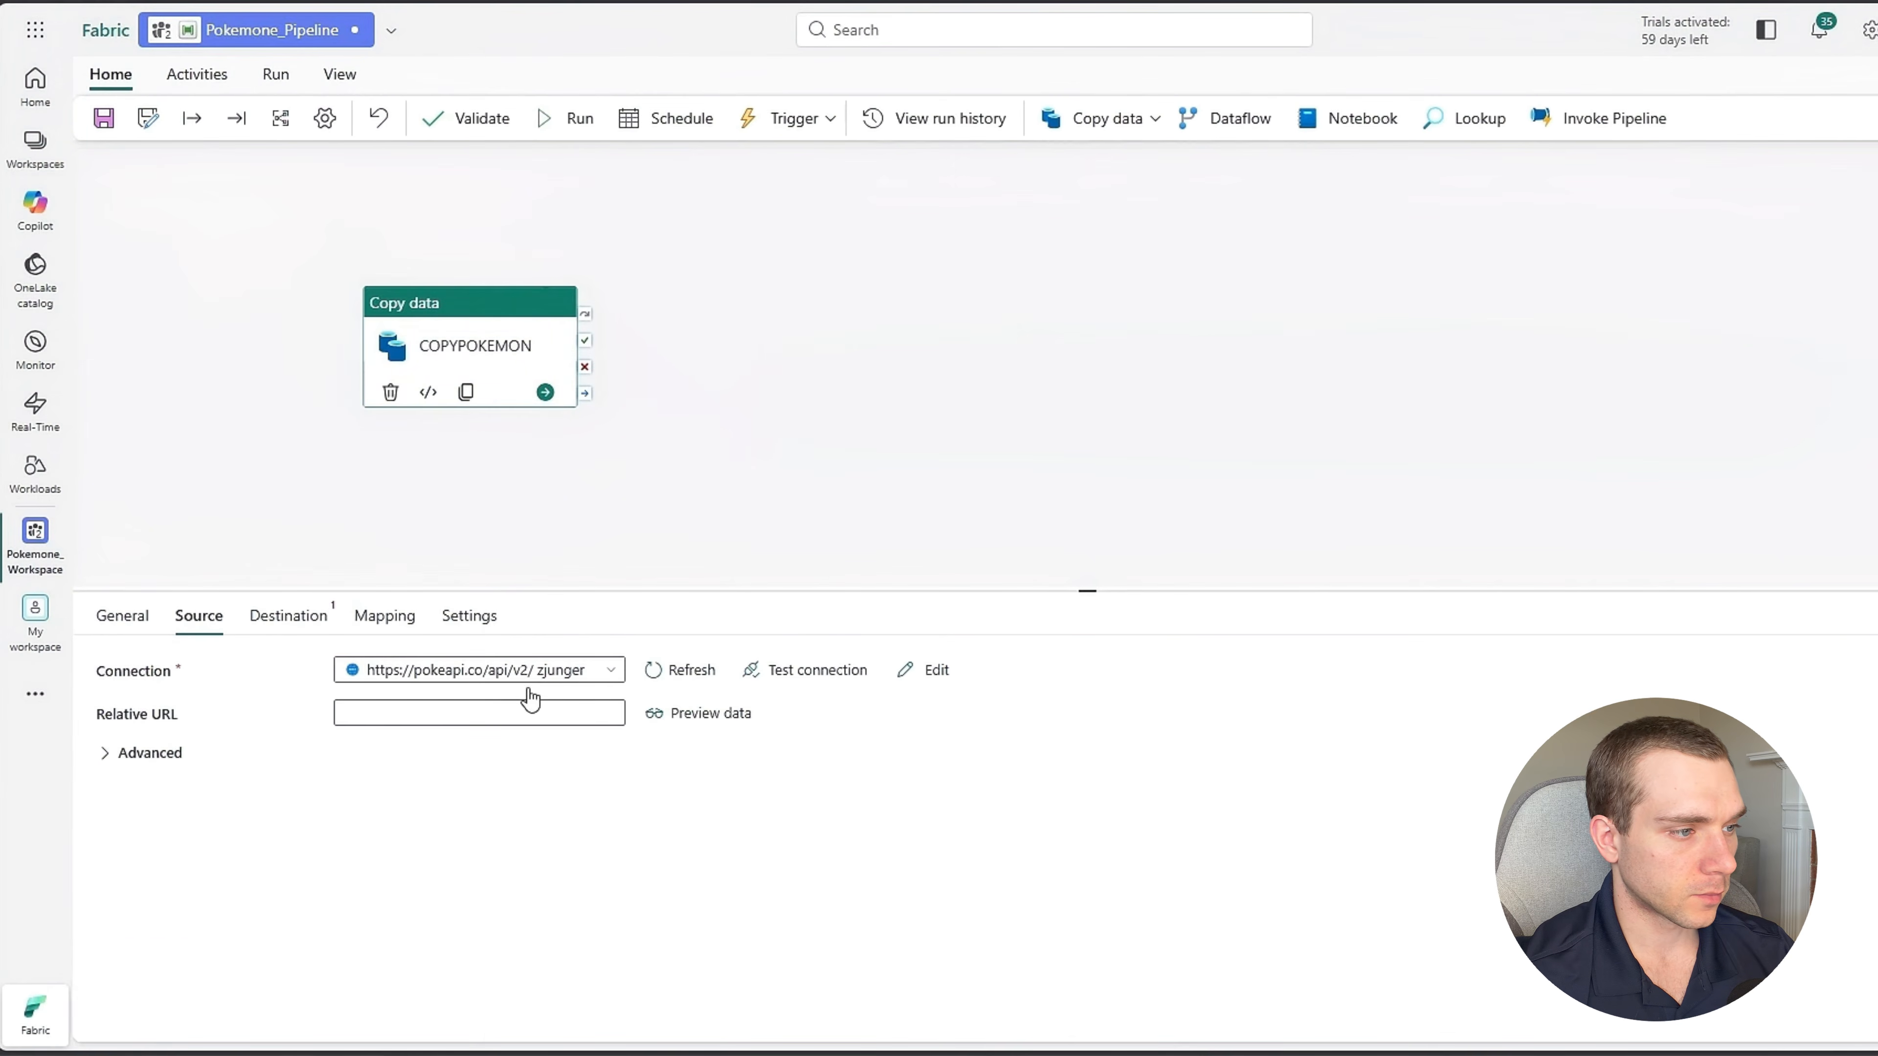
left_click(529, 690)
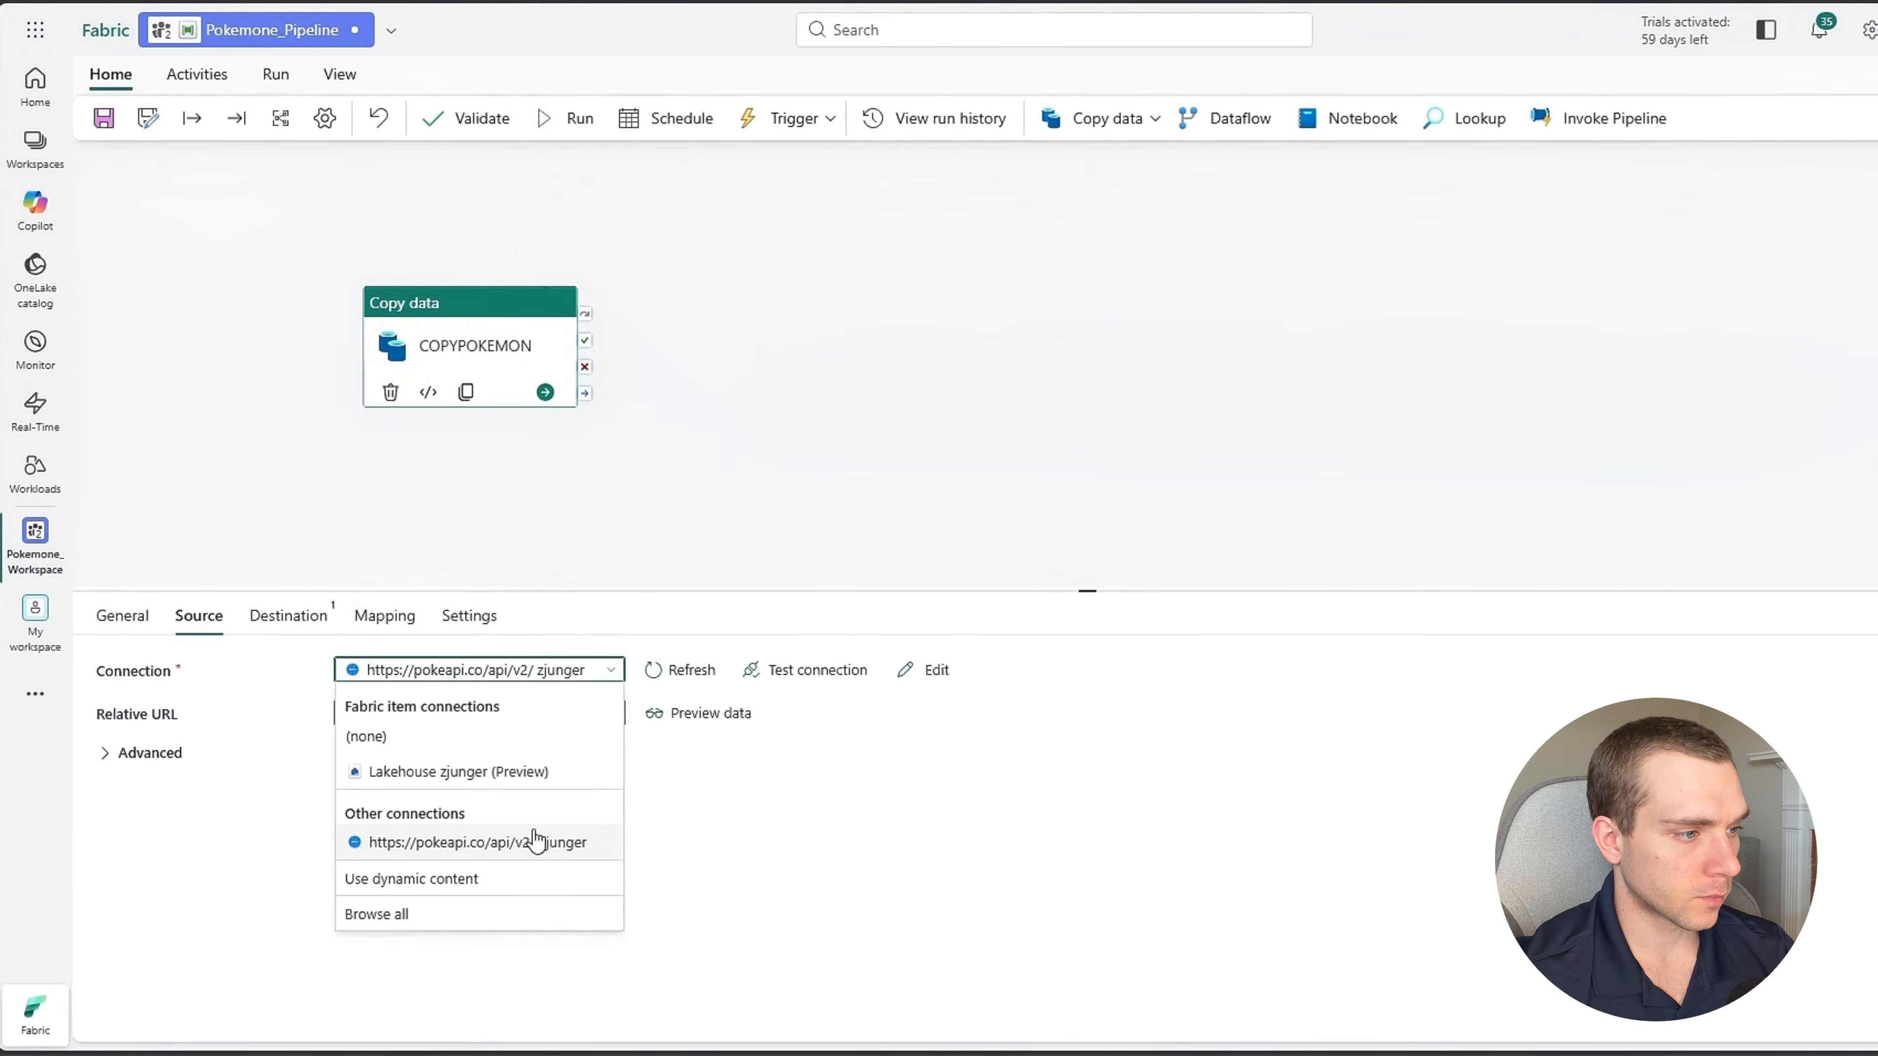
left_click(474, 854)
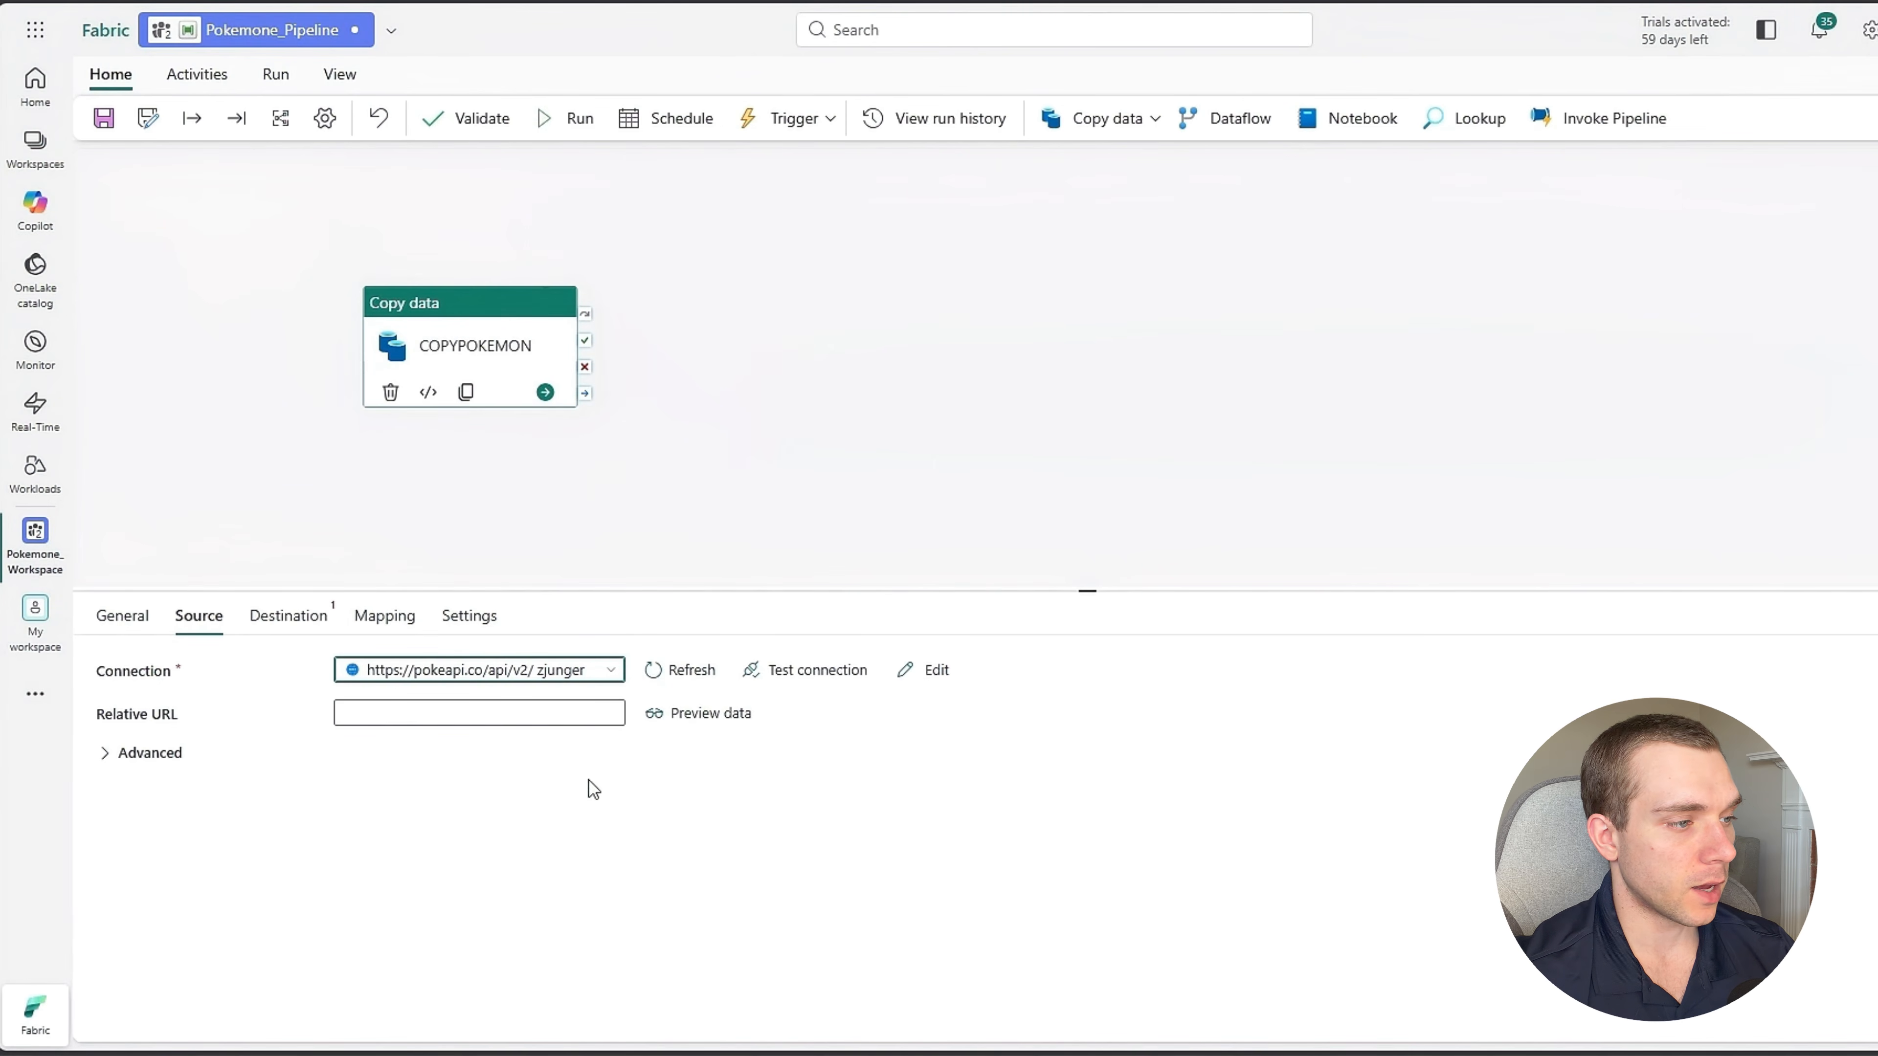
left_click(488, 714)
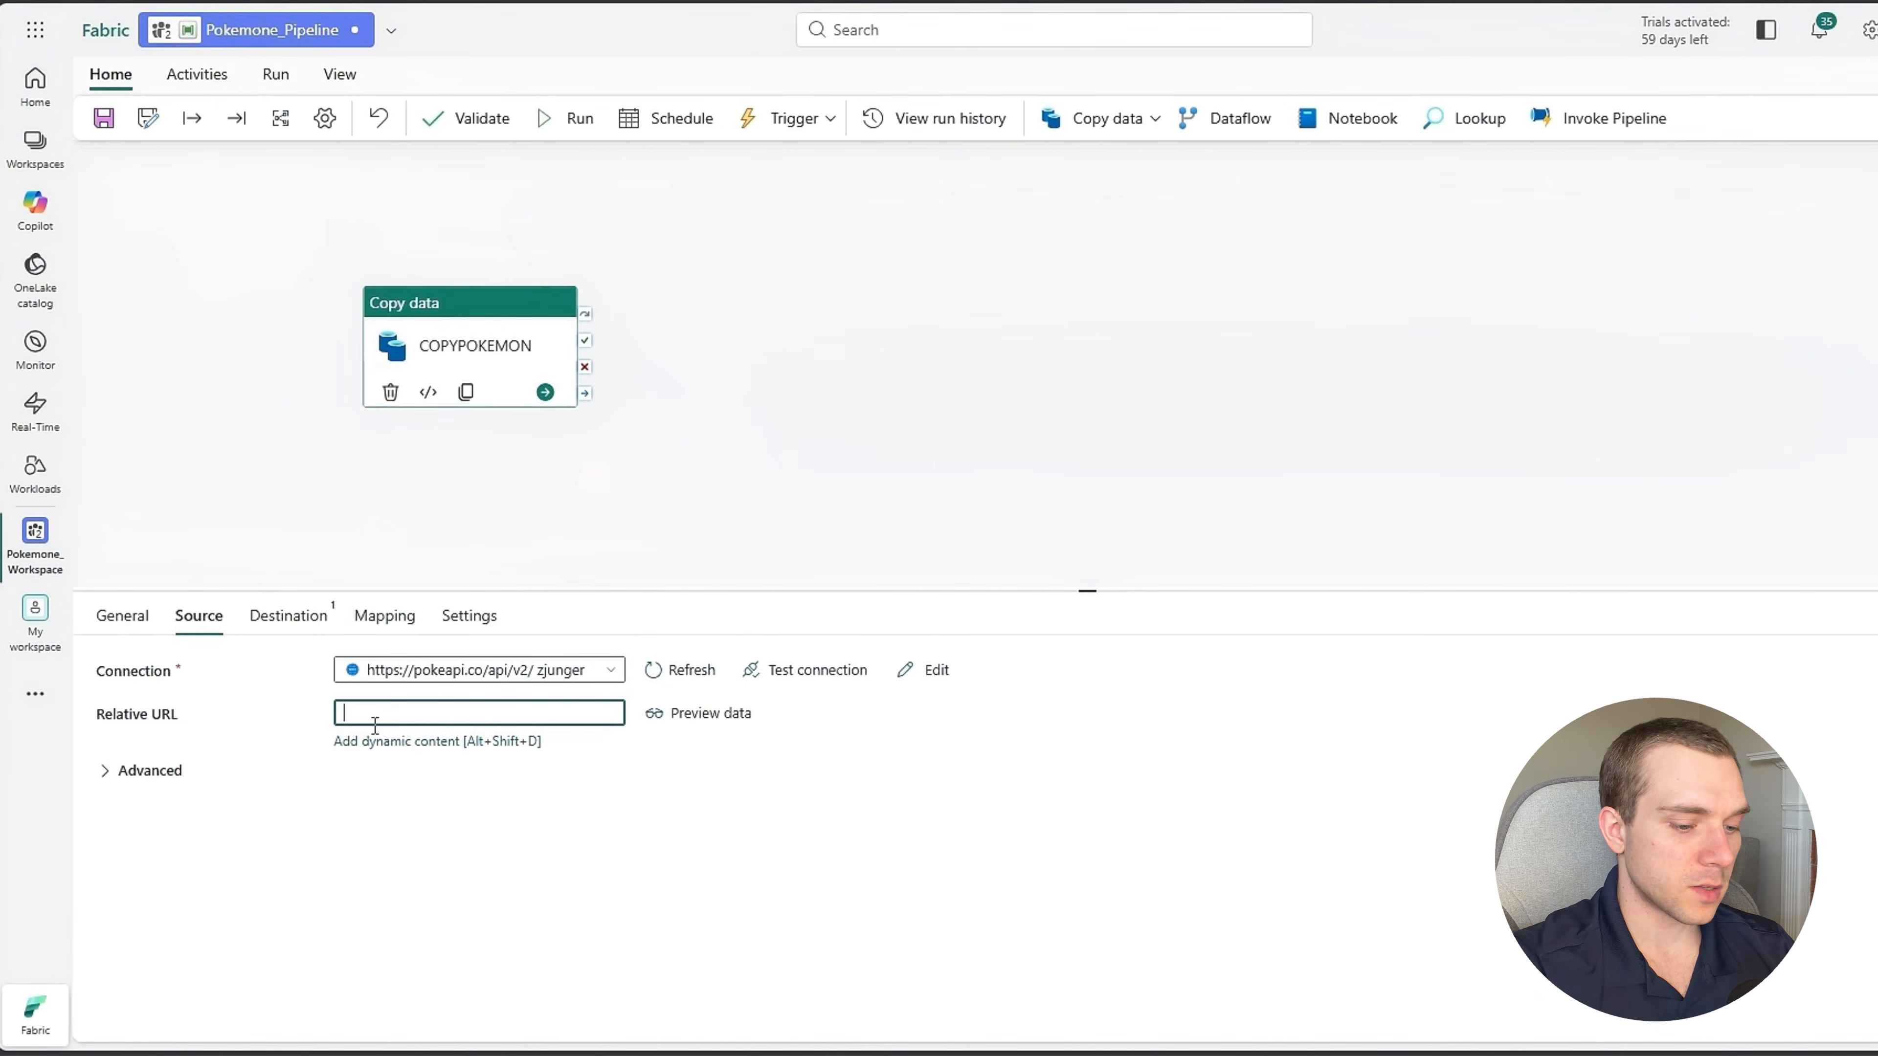
type("pokemon")
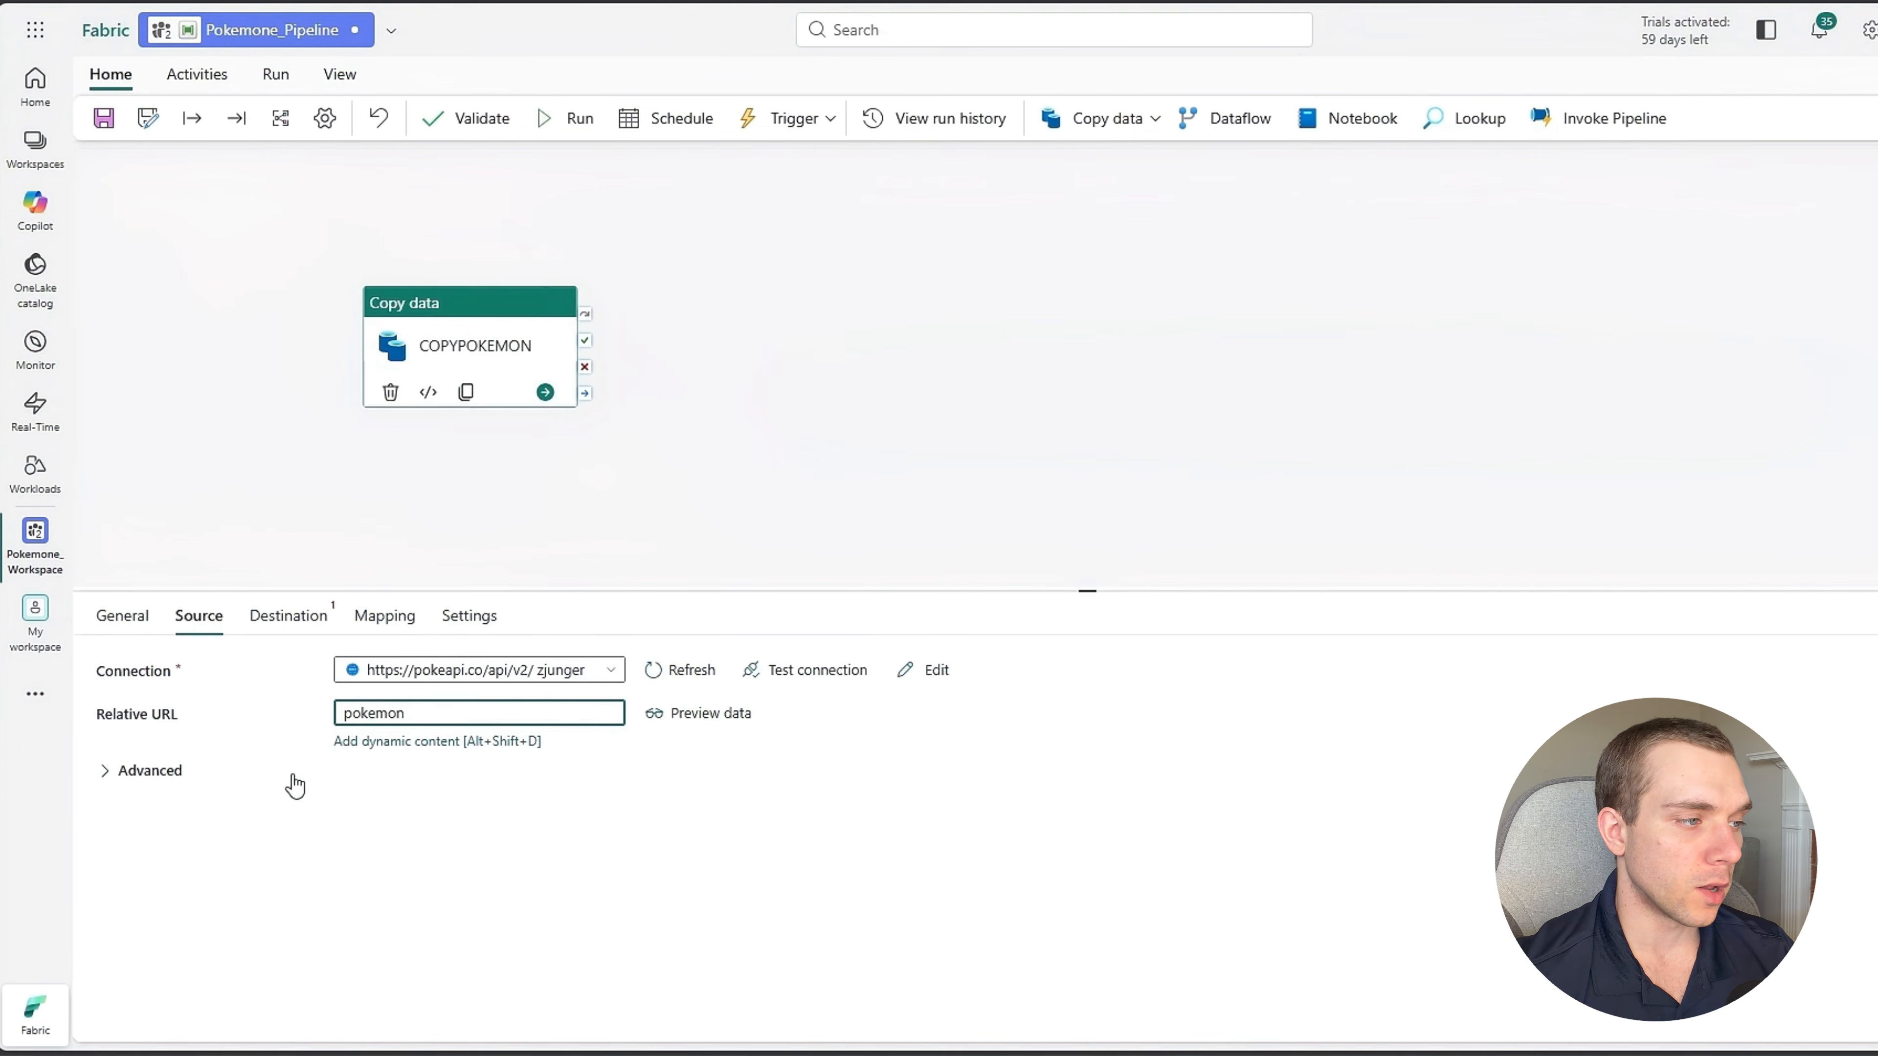
Preview the source data and examine the response's next link and the list of returned Pokémon, then close the preview.
left_click(706, 715)
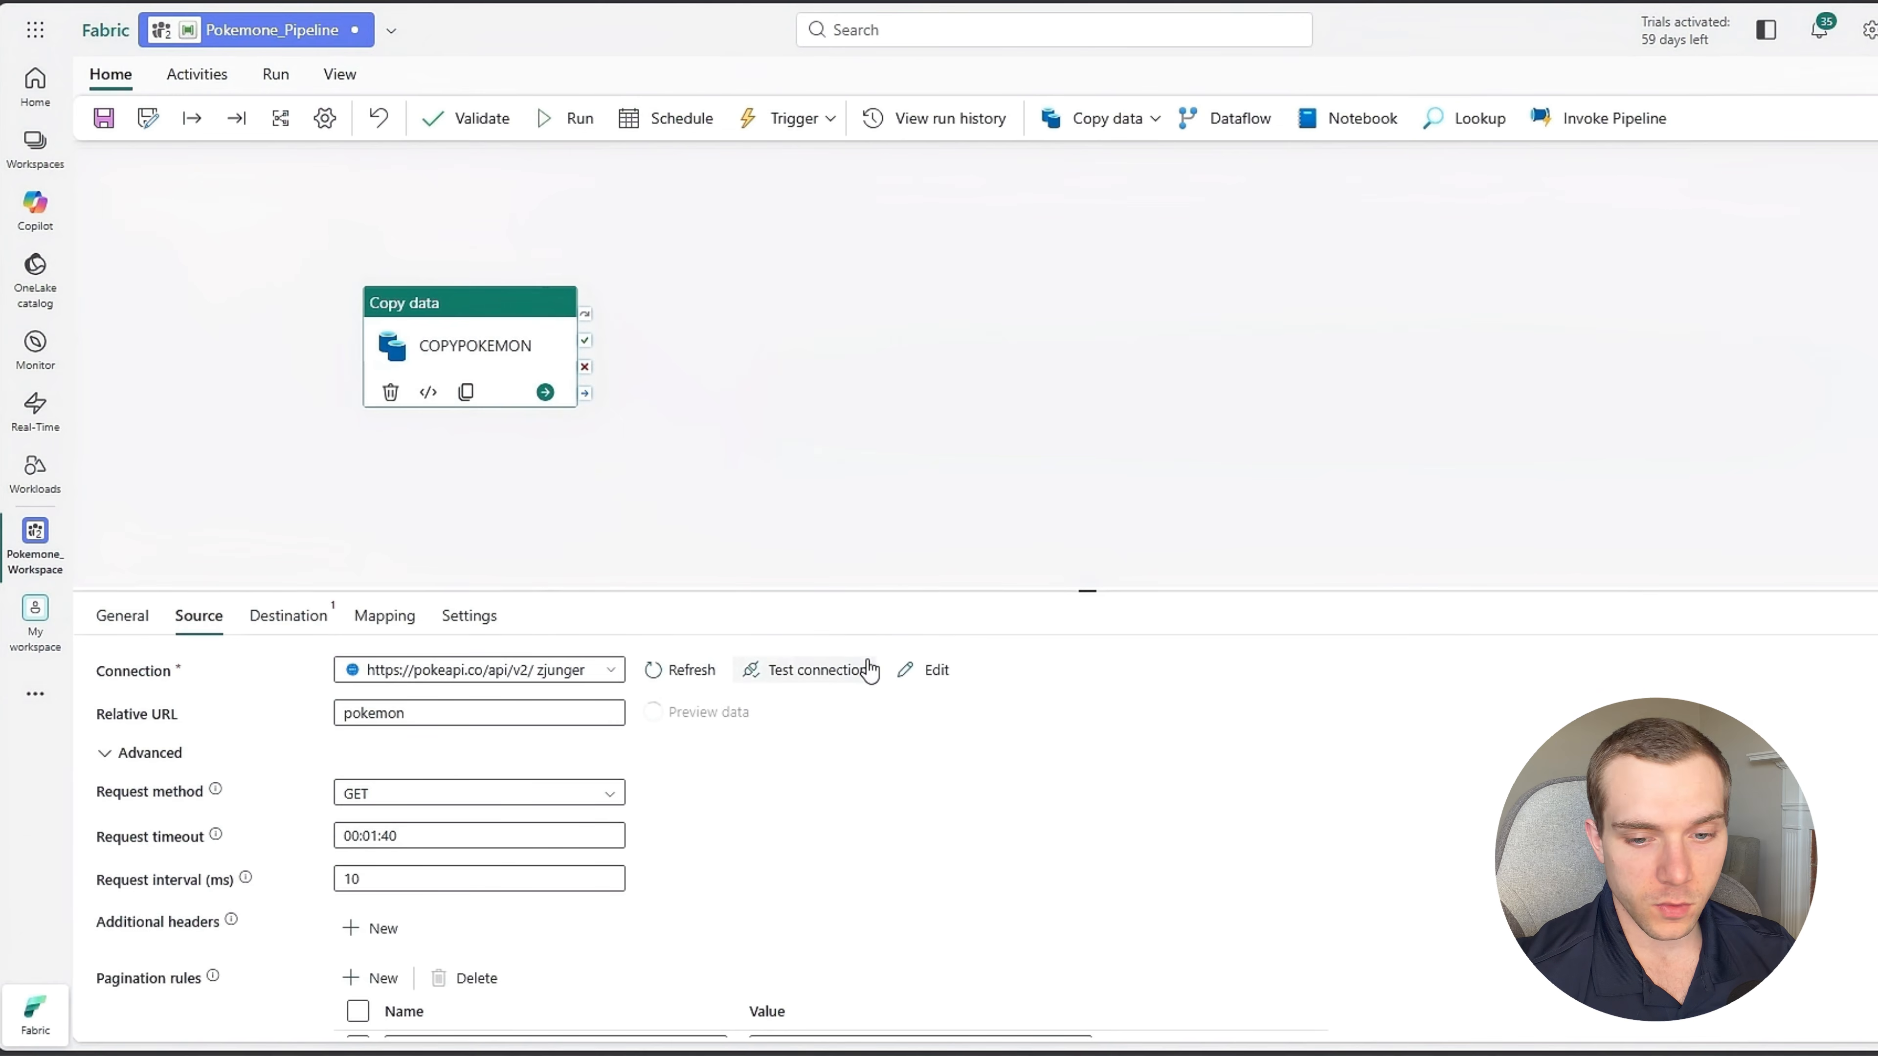
scroll(954, 651, "down", 10)
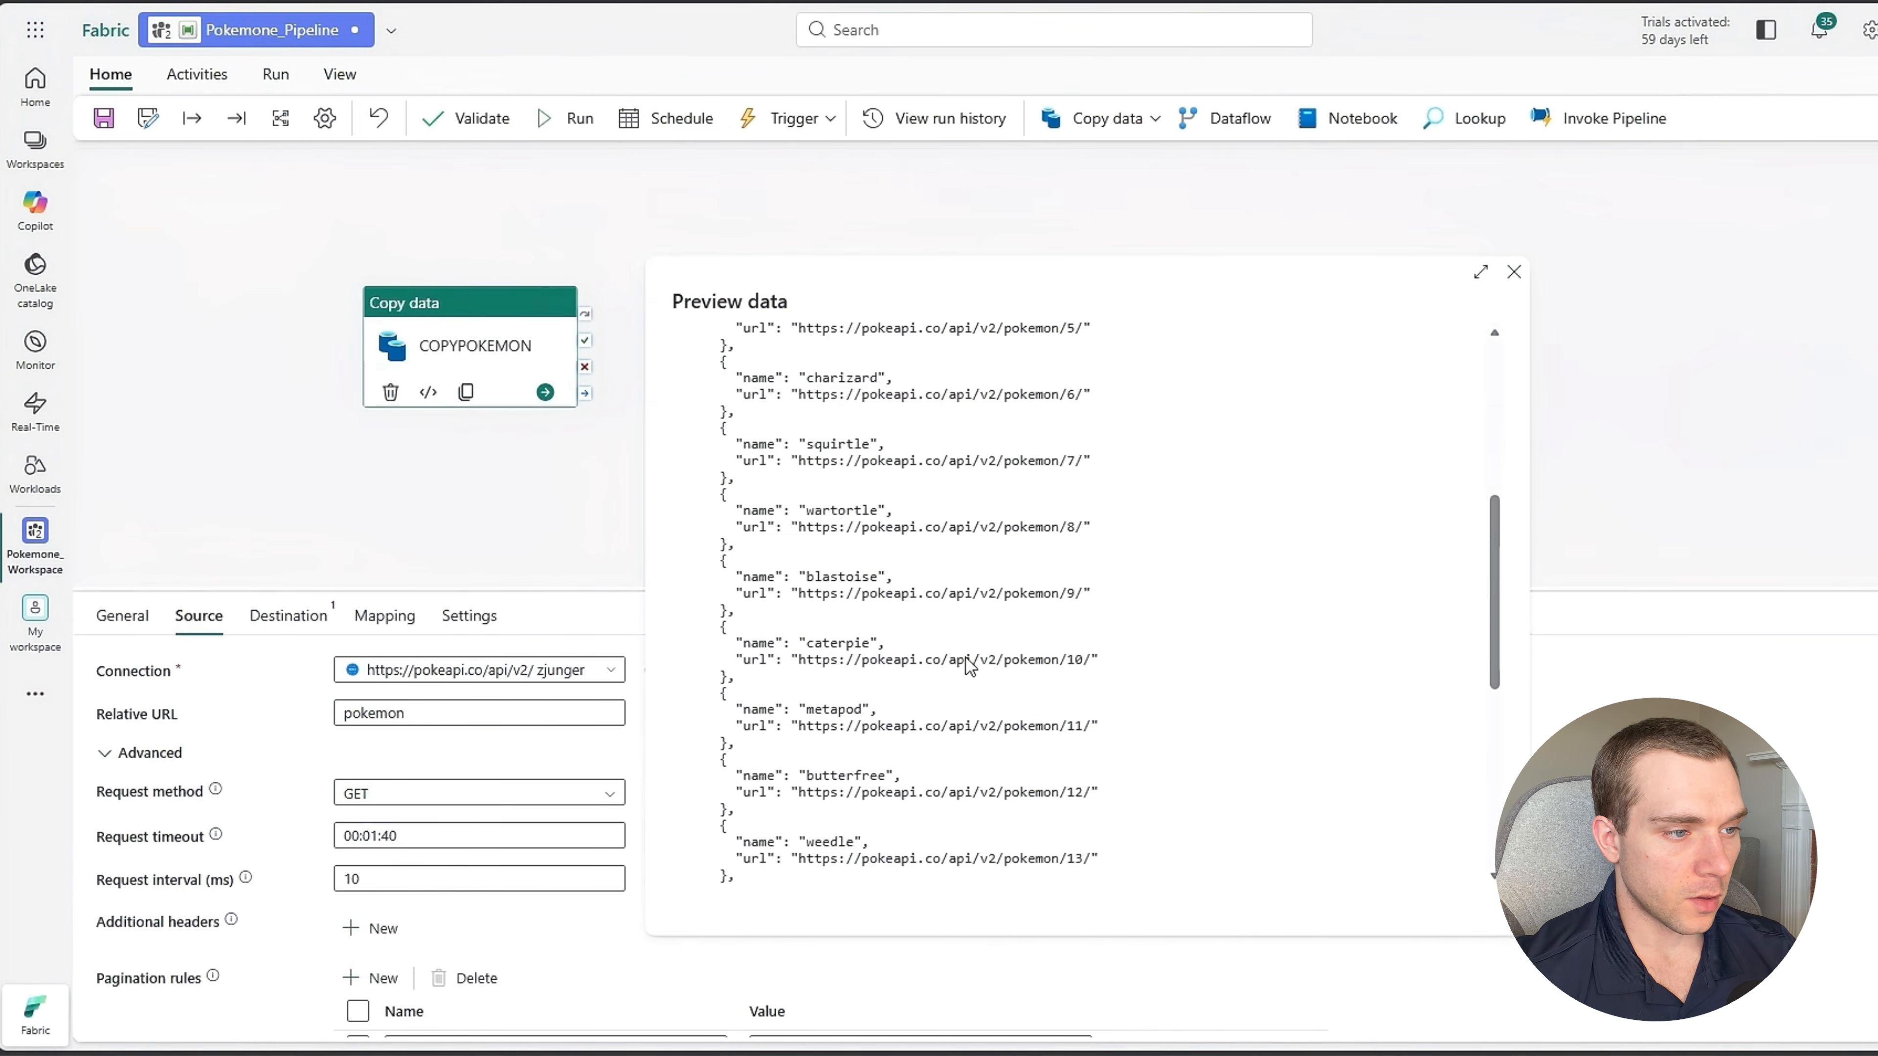
scroll(960, 714, "up", 10)
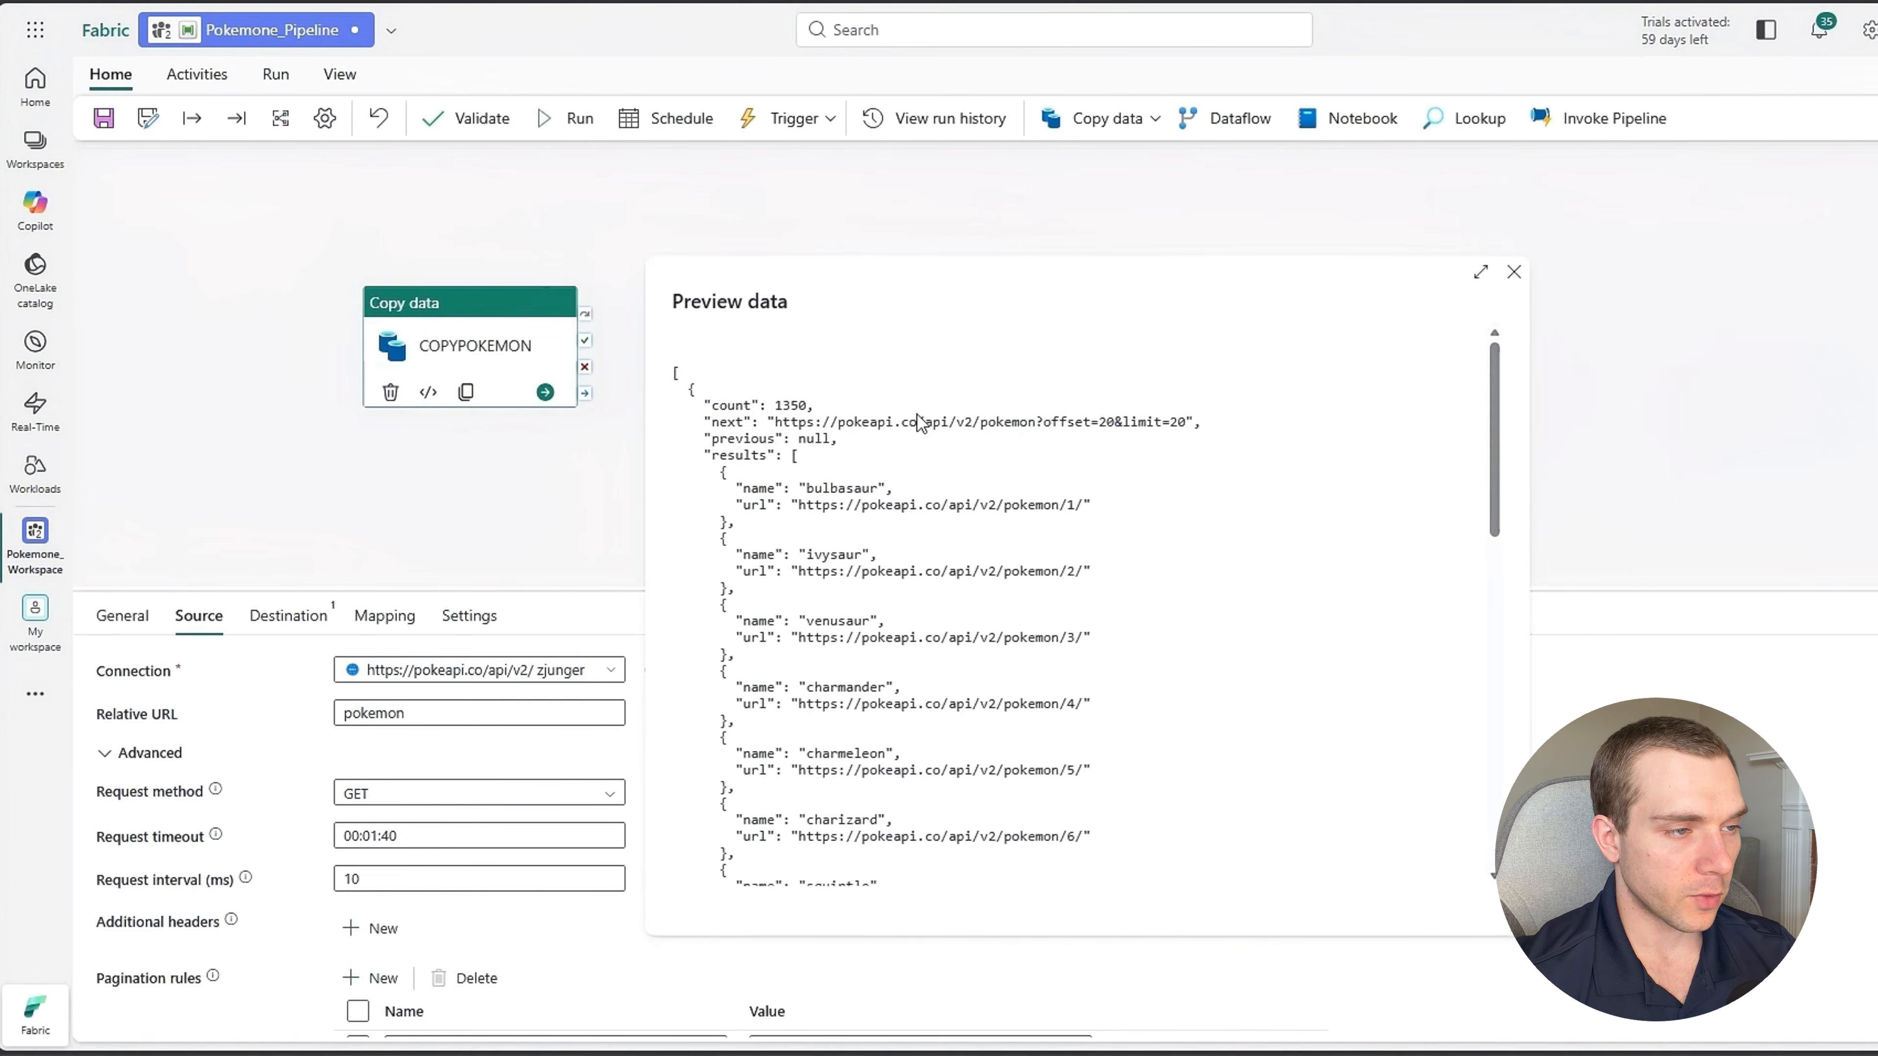
scroll(839, 610, "down", 10)
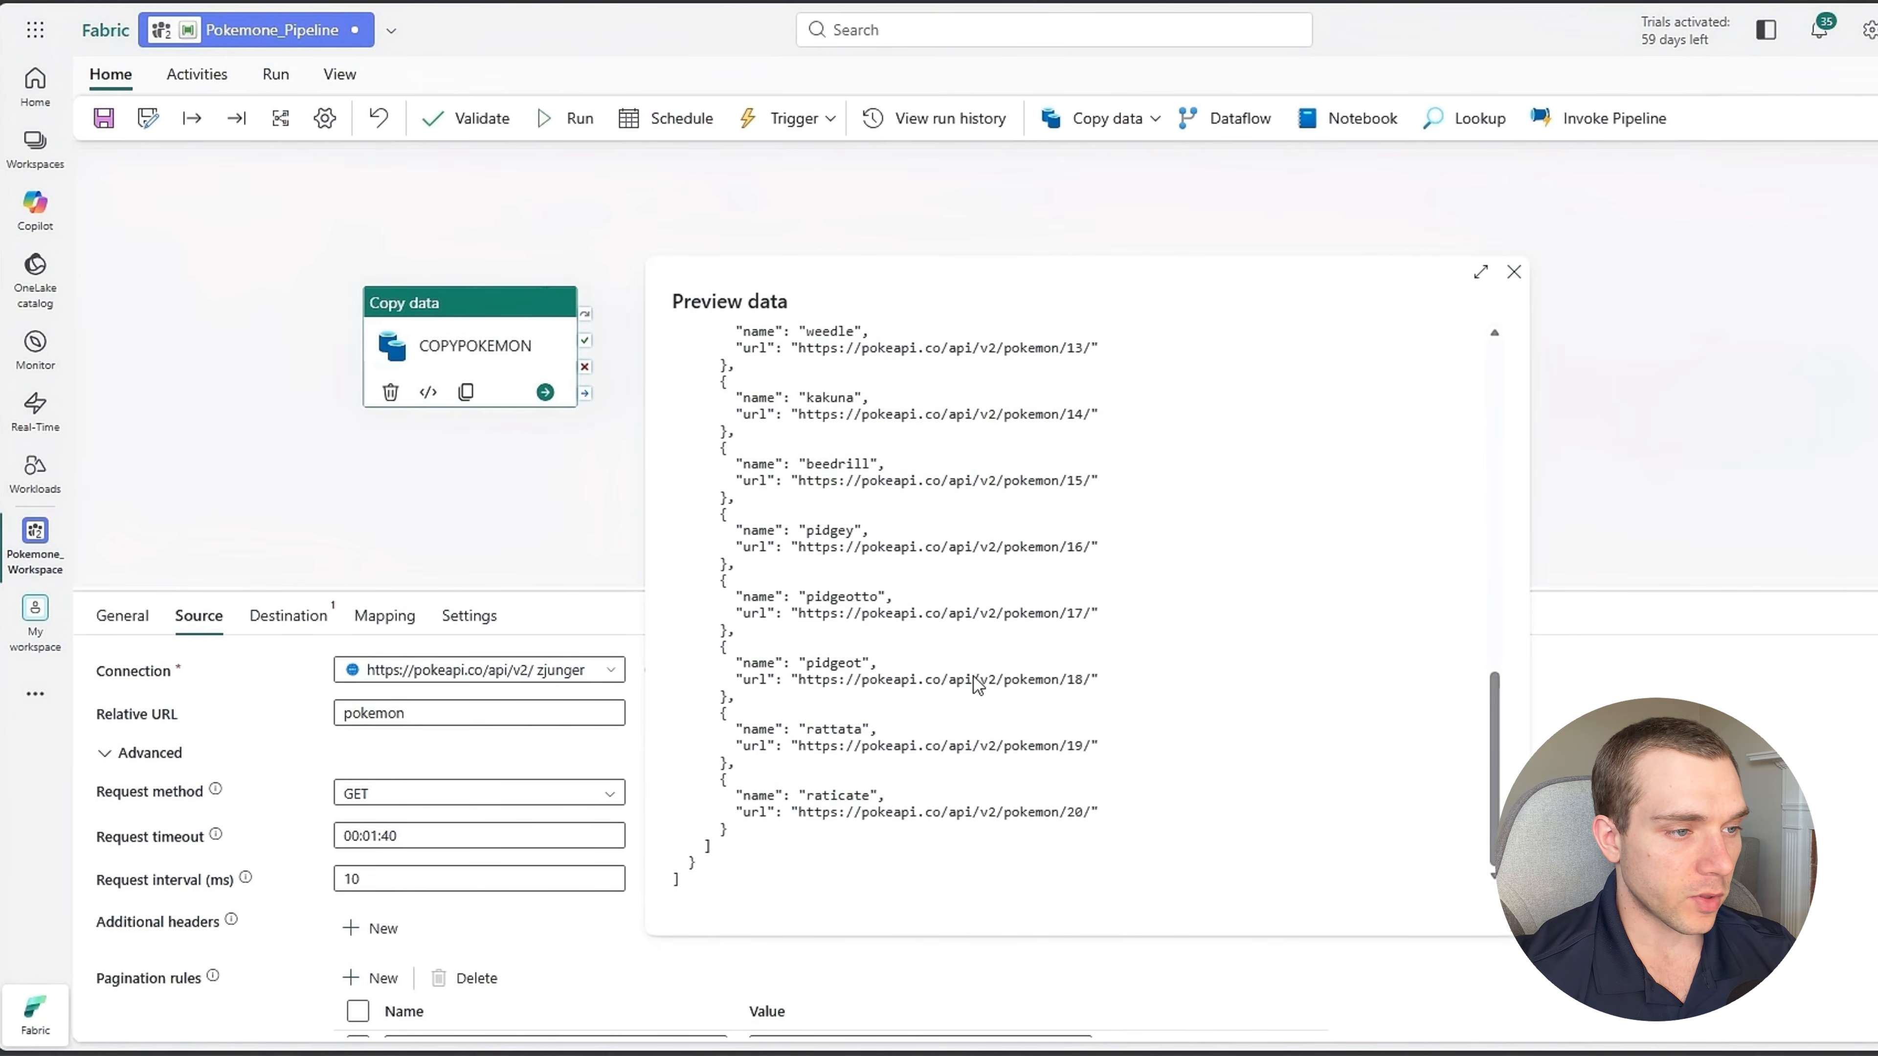
scroll(961, 688, "up", 6)
scroll(961, 691, "up", 5)
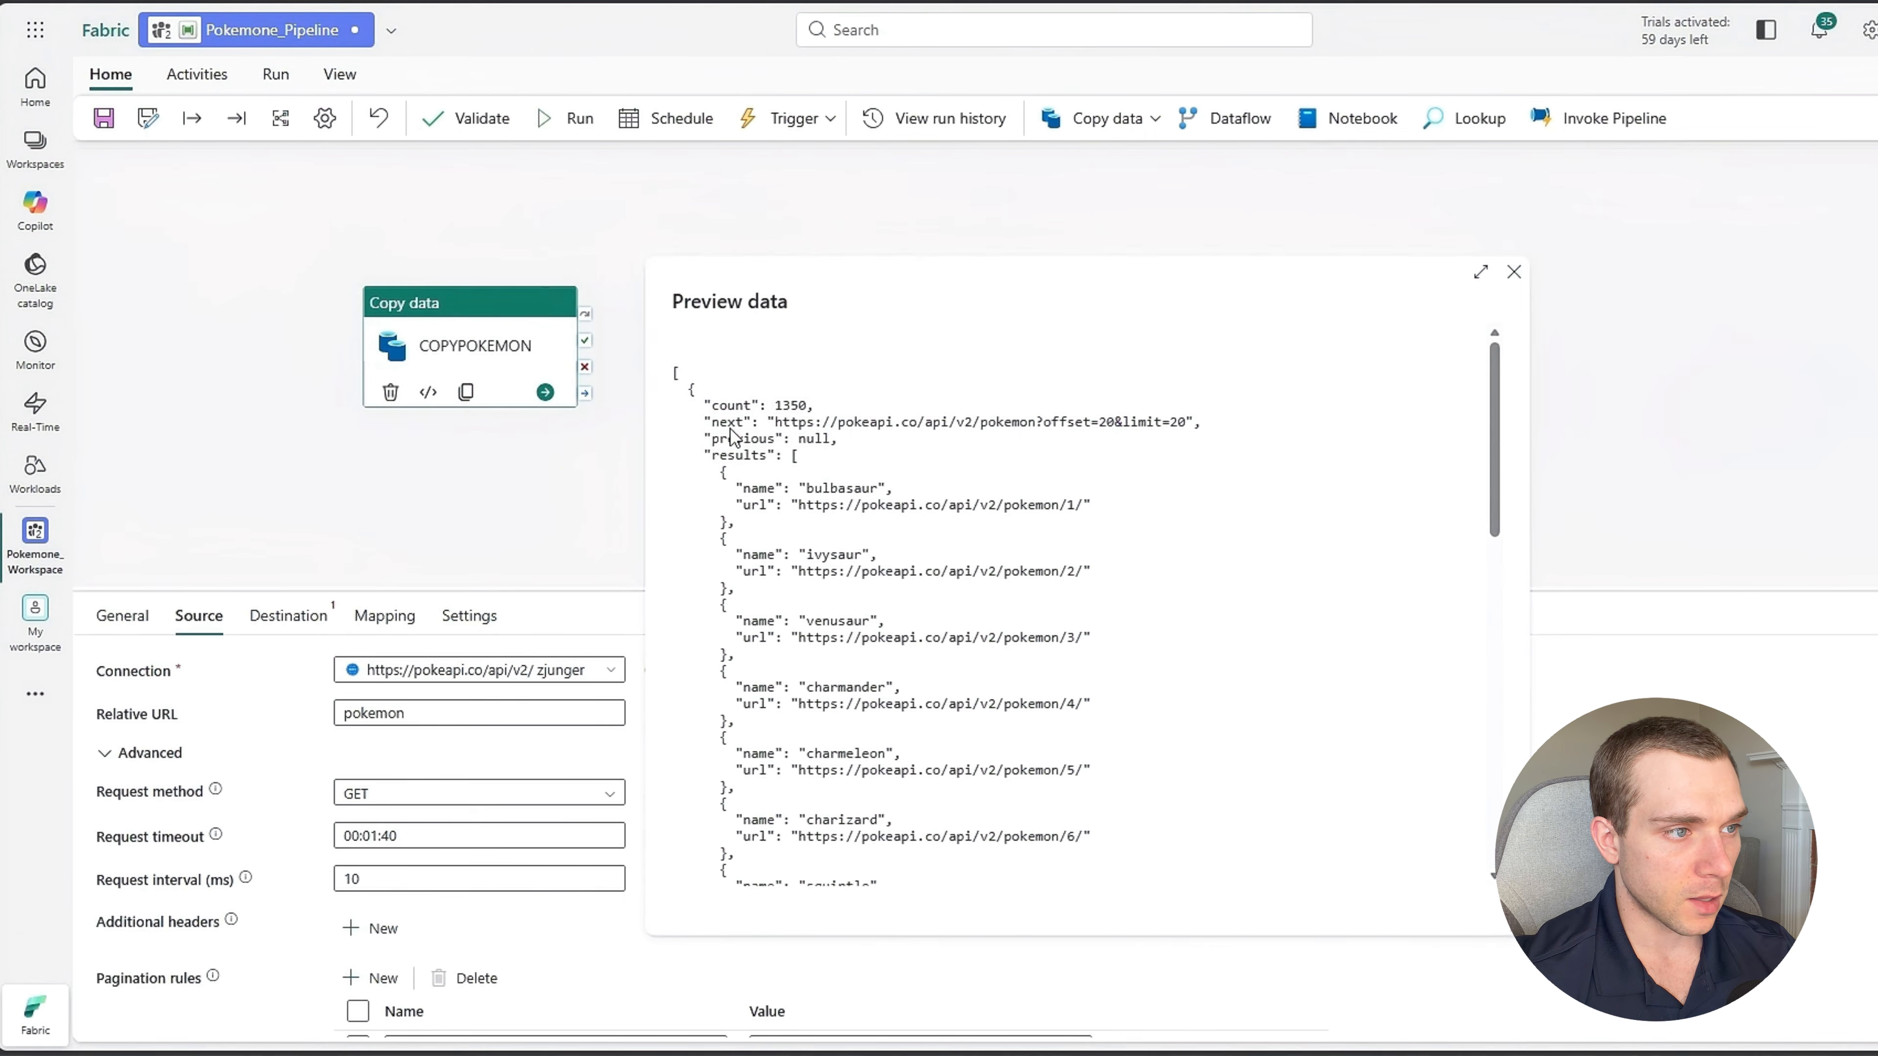
left_click(1513, 271)
Change the source's existing pagination rule to AbsoluteUrl with a Body value of next.
scroll(416, 945, "down", 1)
scroll(416, 945, "down", 2)
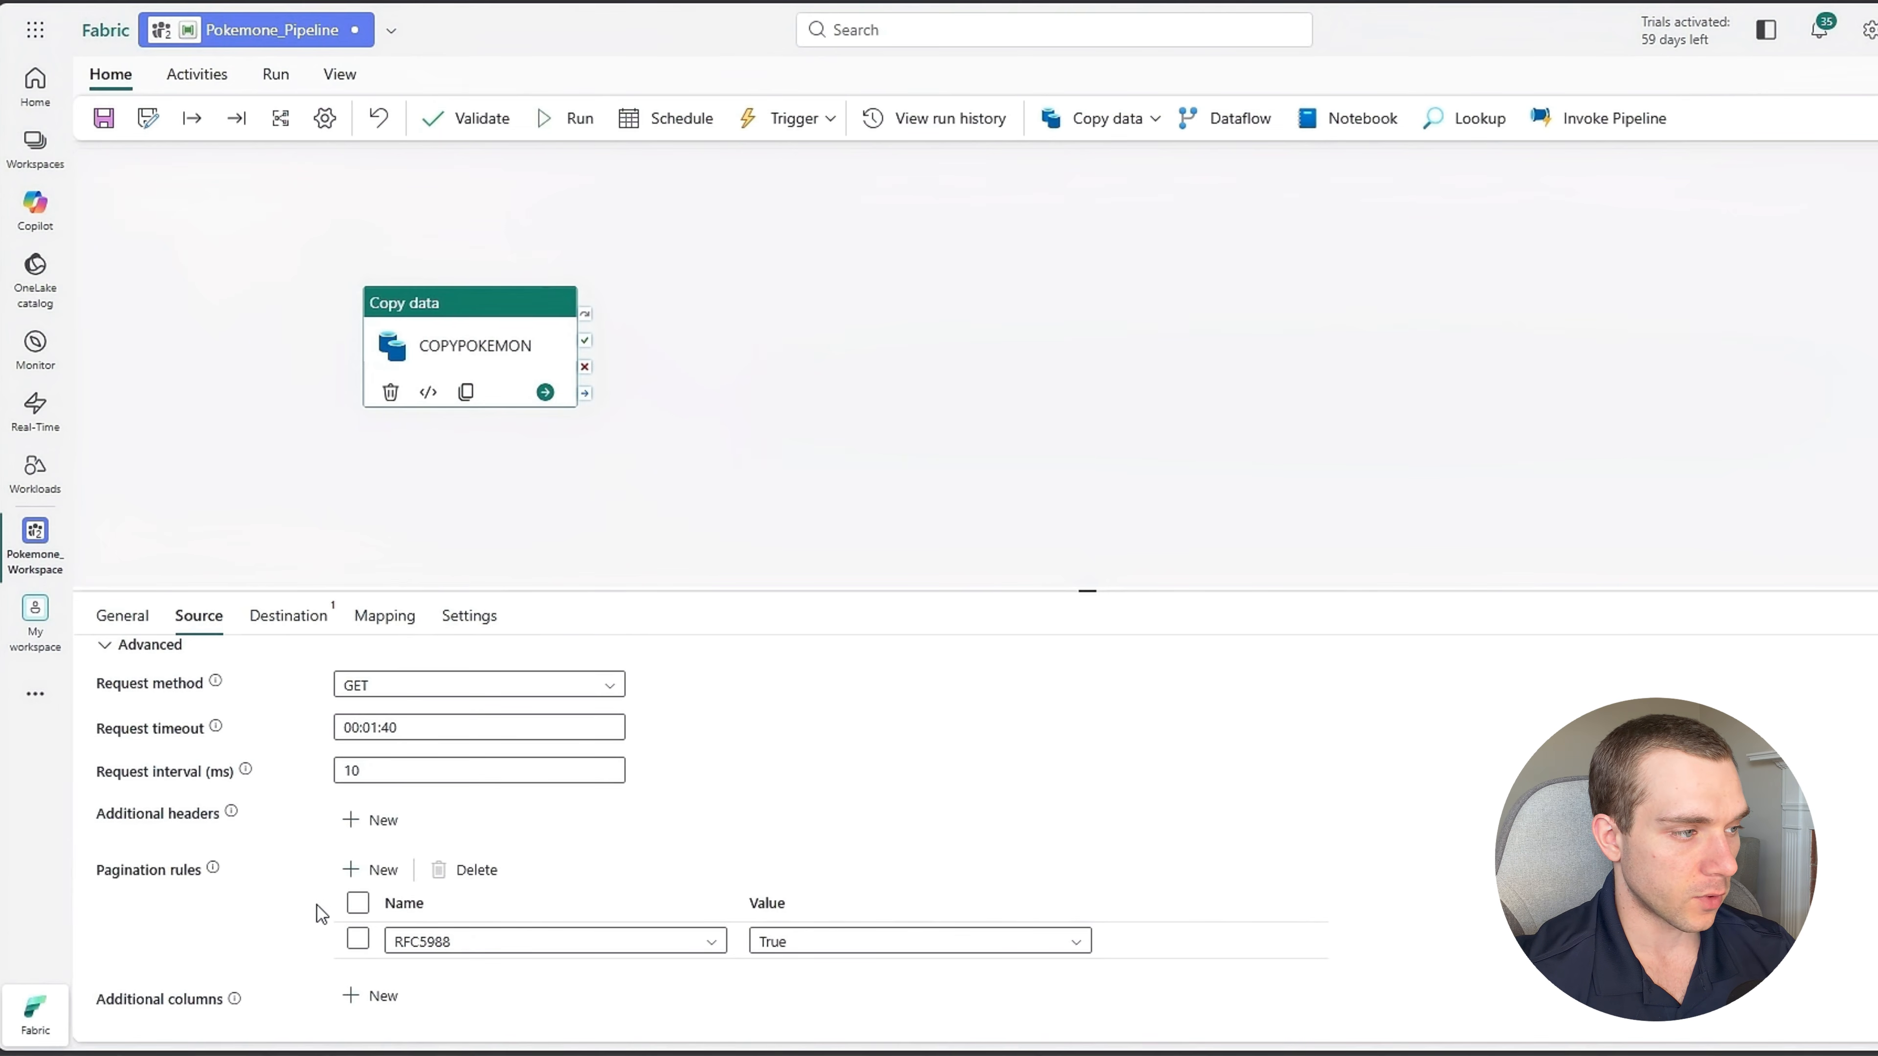
left_click(533, 938)
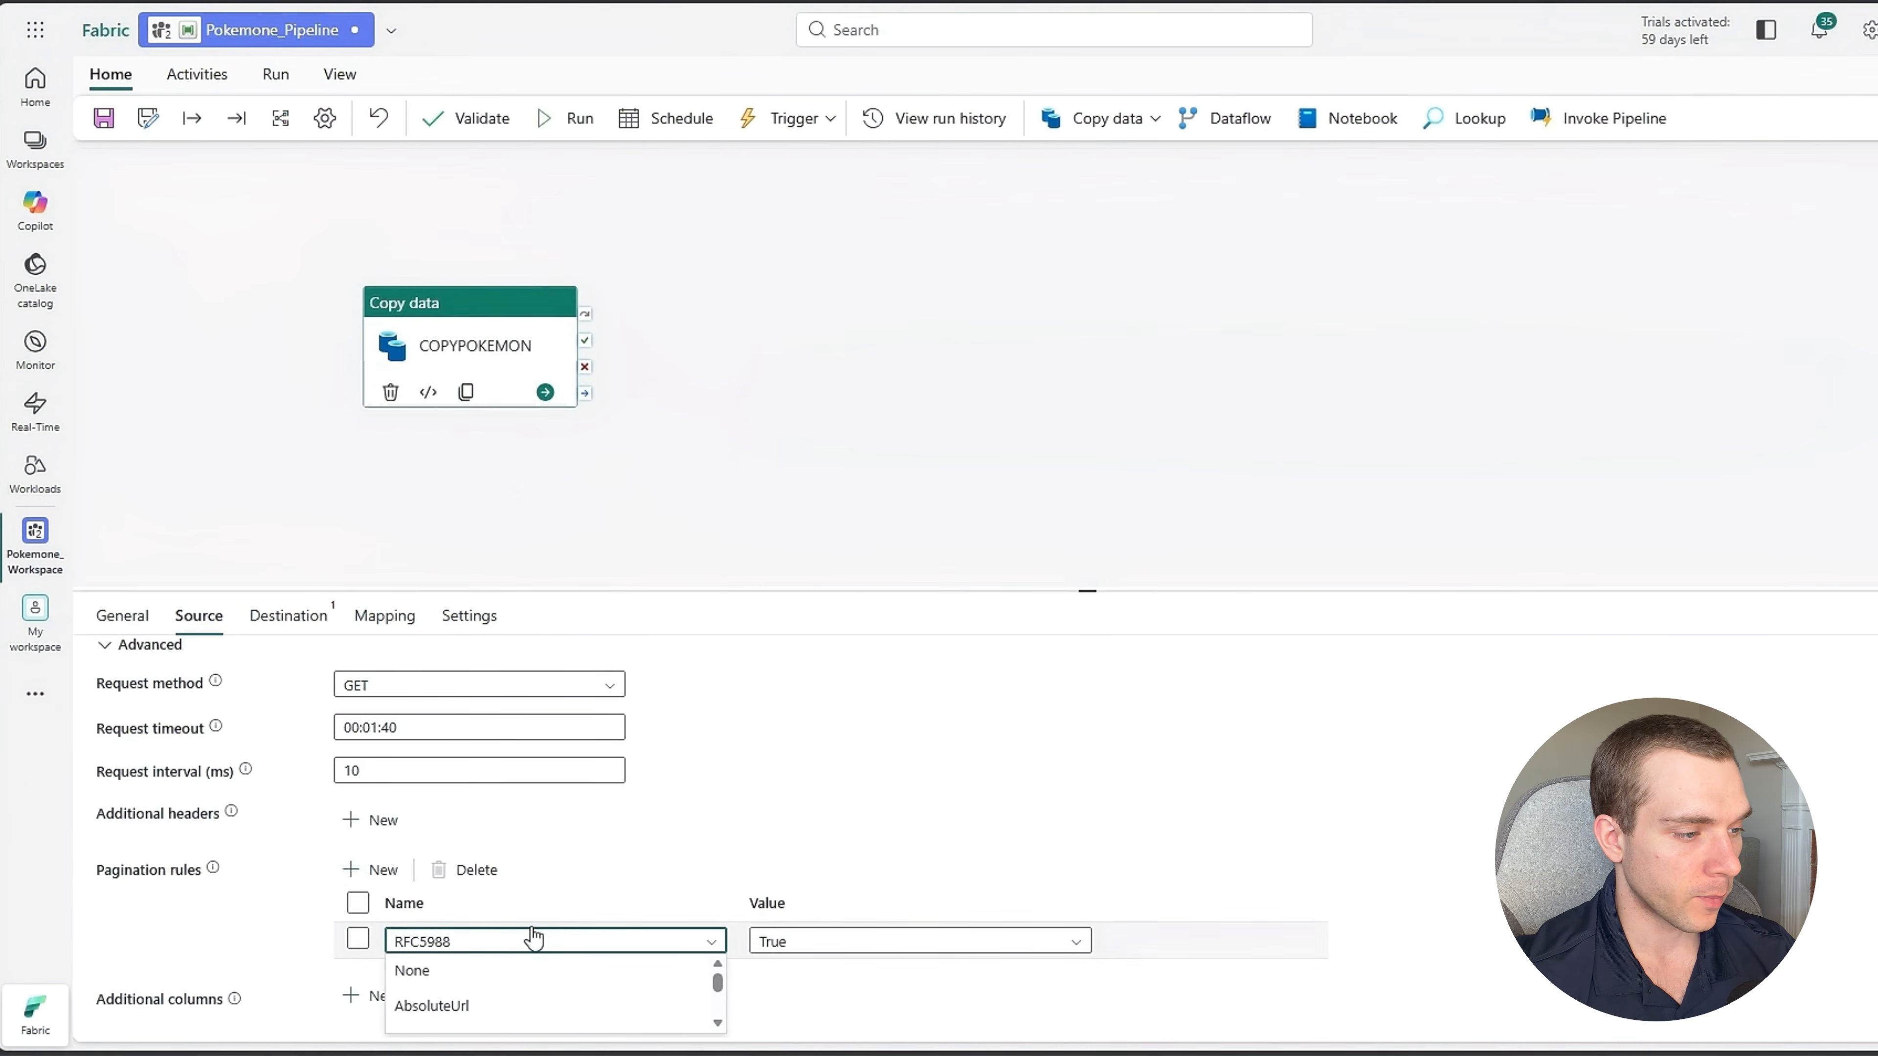
left_click(452, 1007)
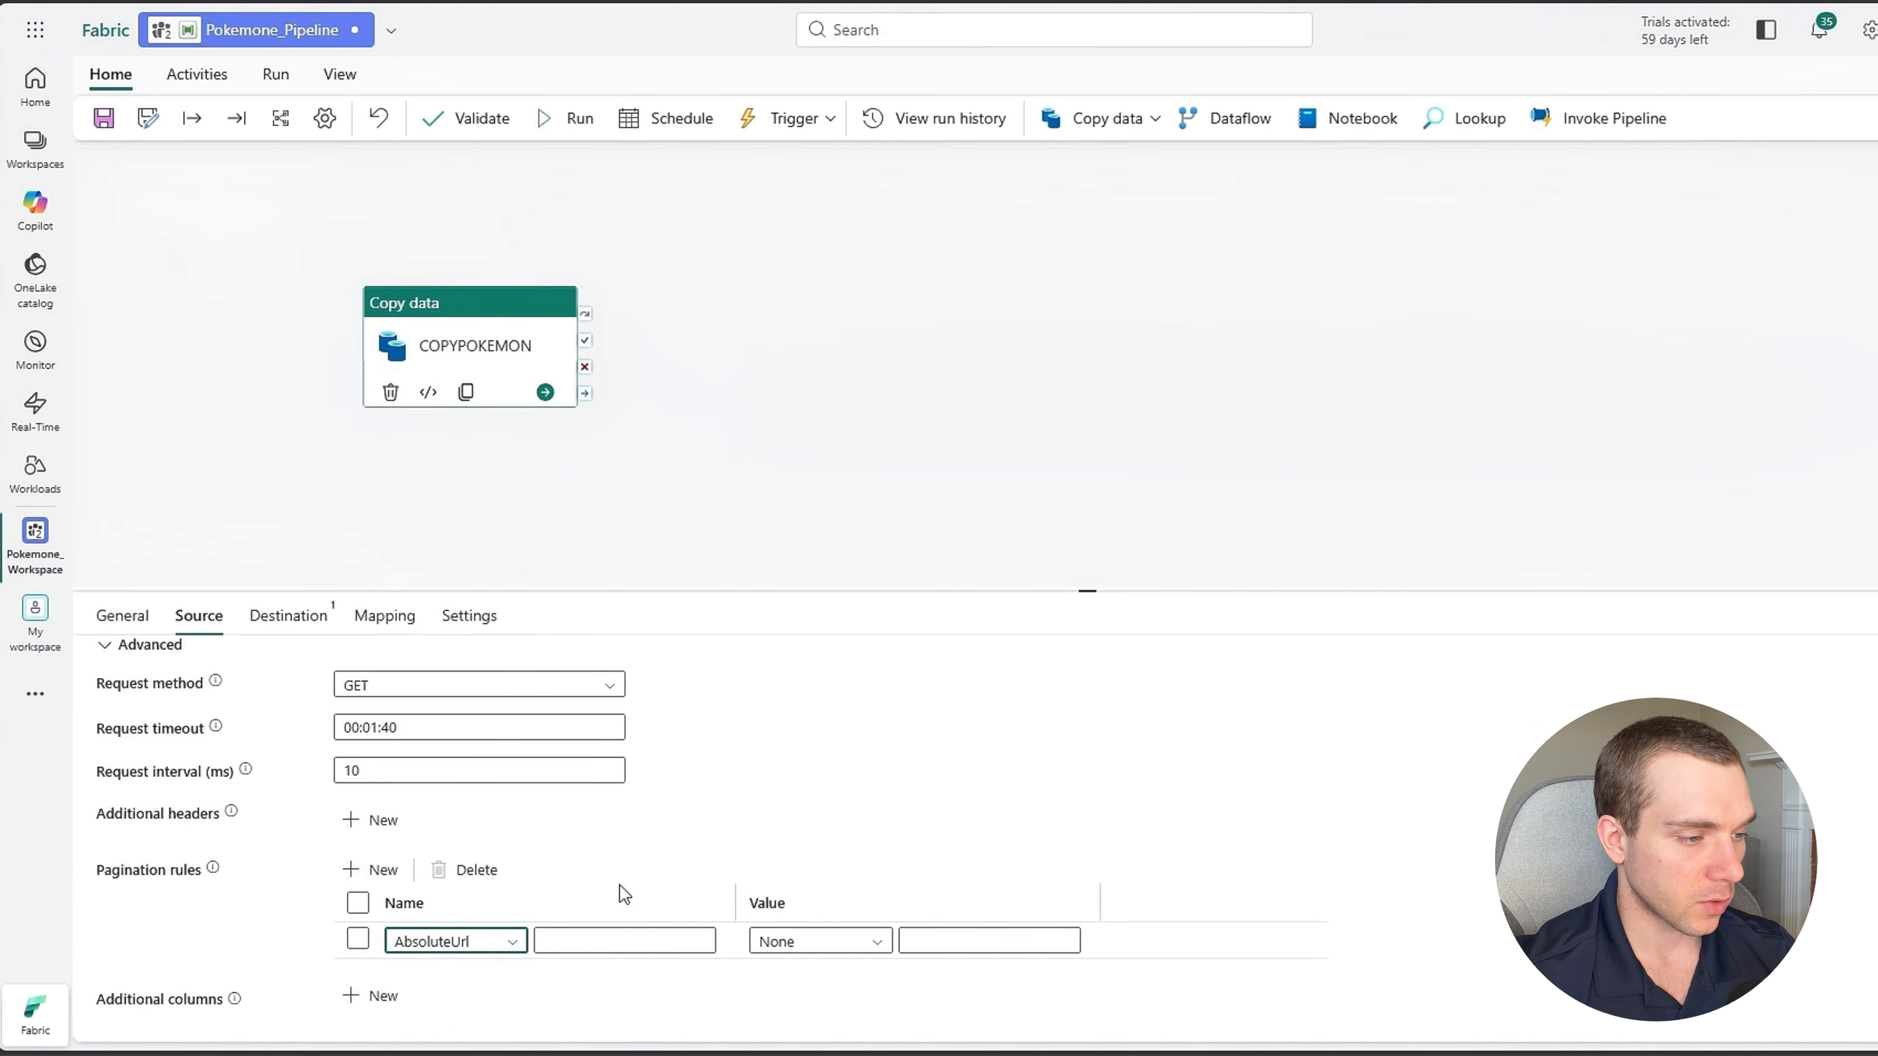
left_click(806, 954)
left_click(782, 1006)
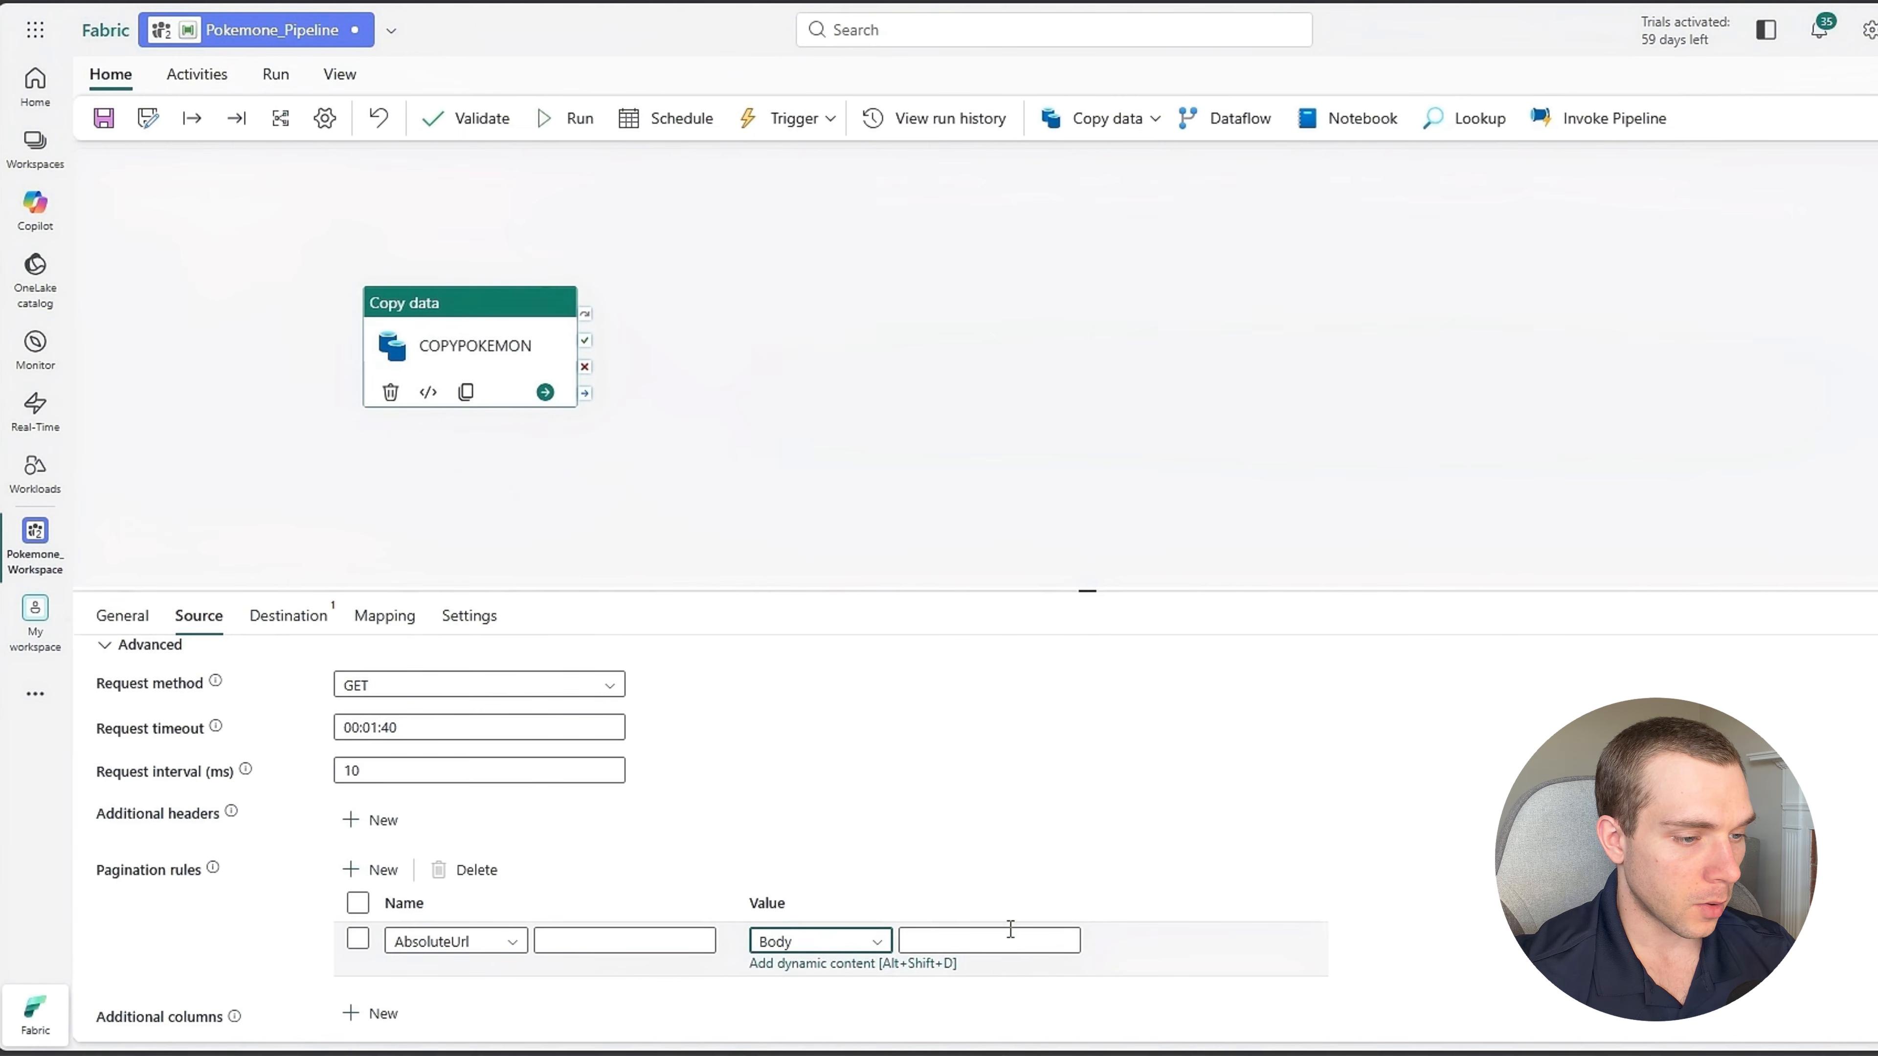
left_click(940, 940)
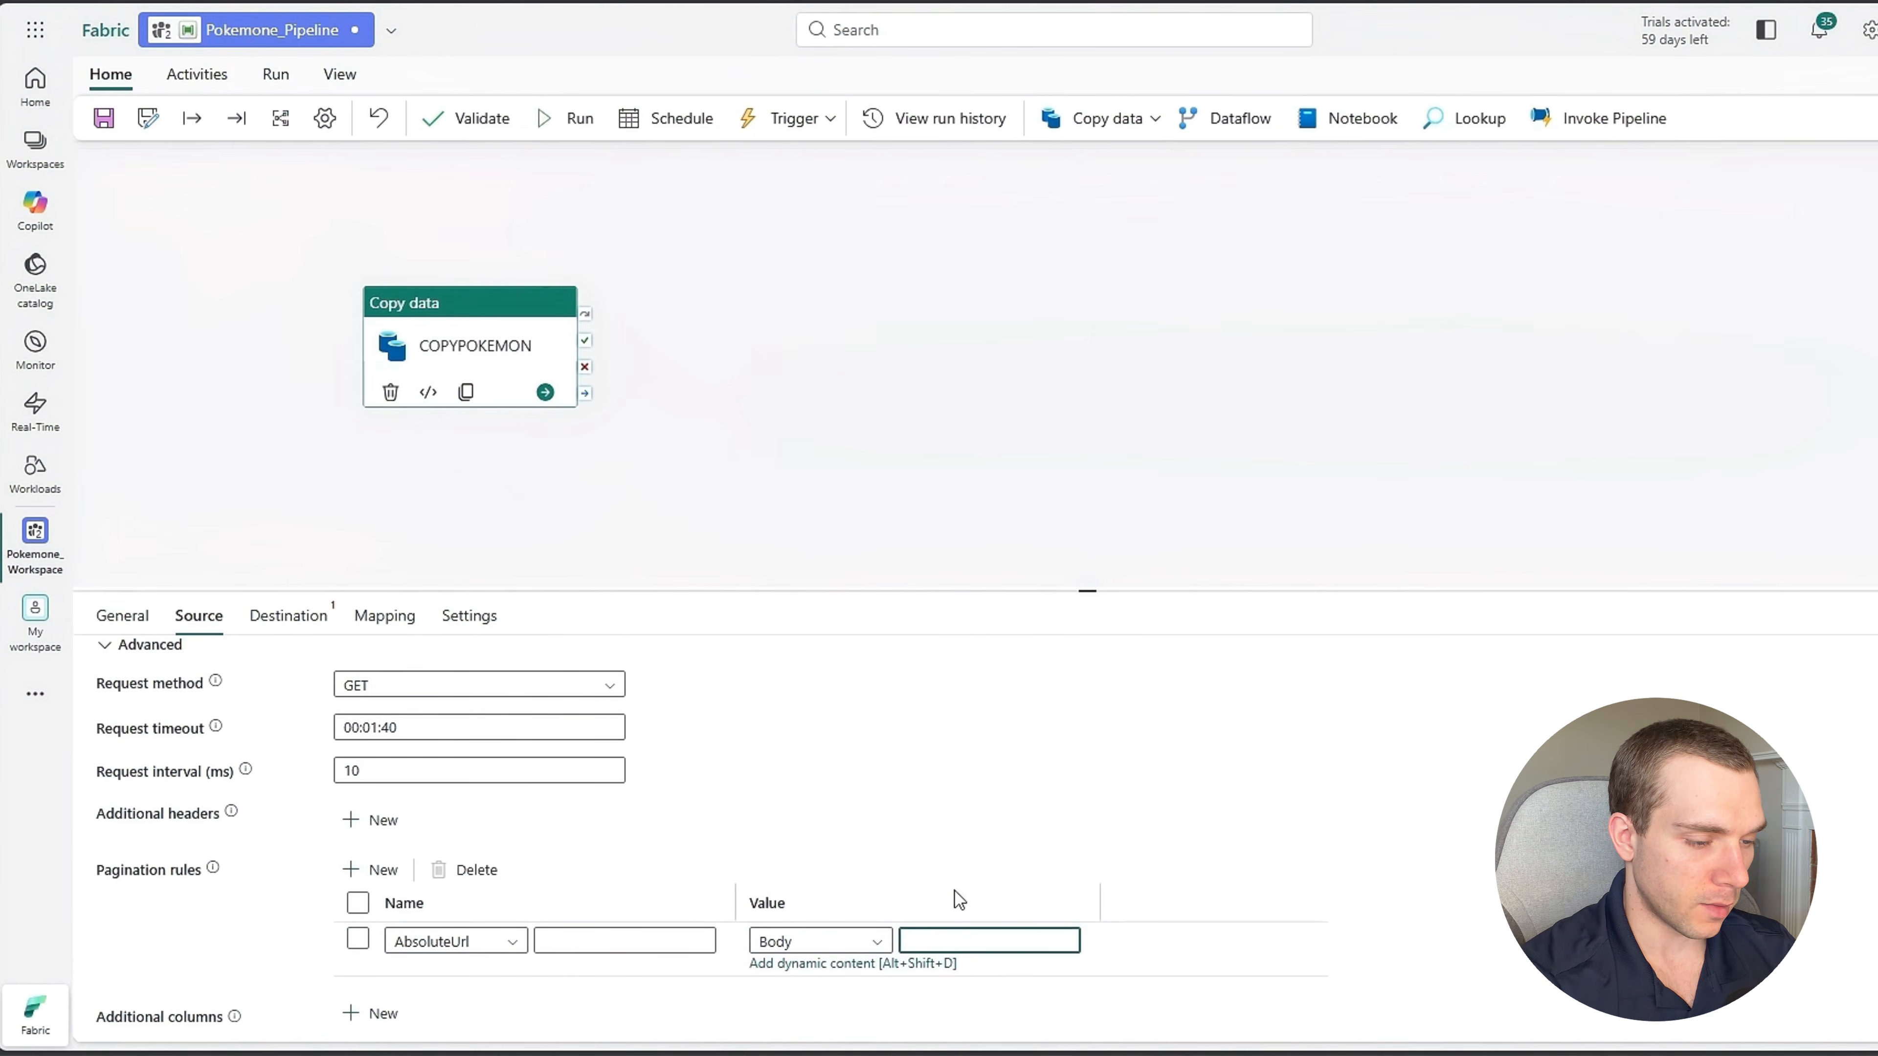
type("next")
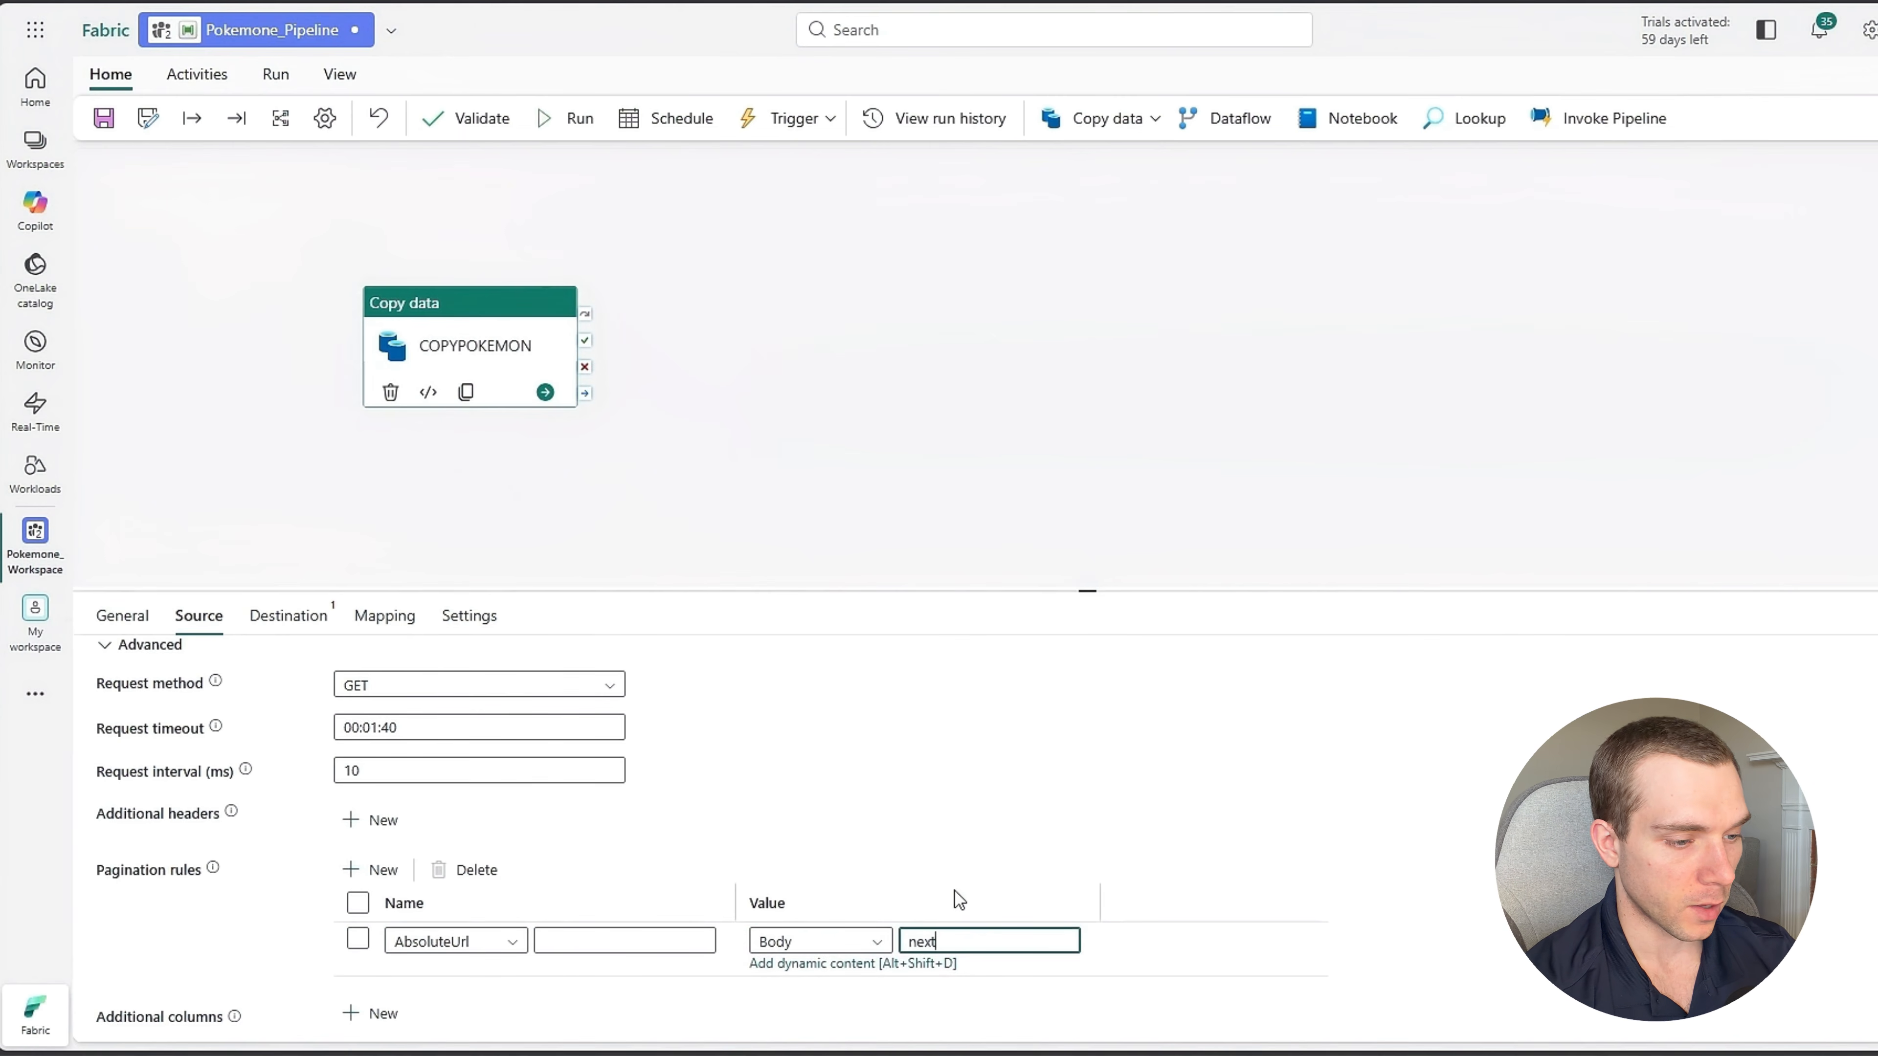
left_click(1332, 841)
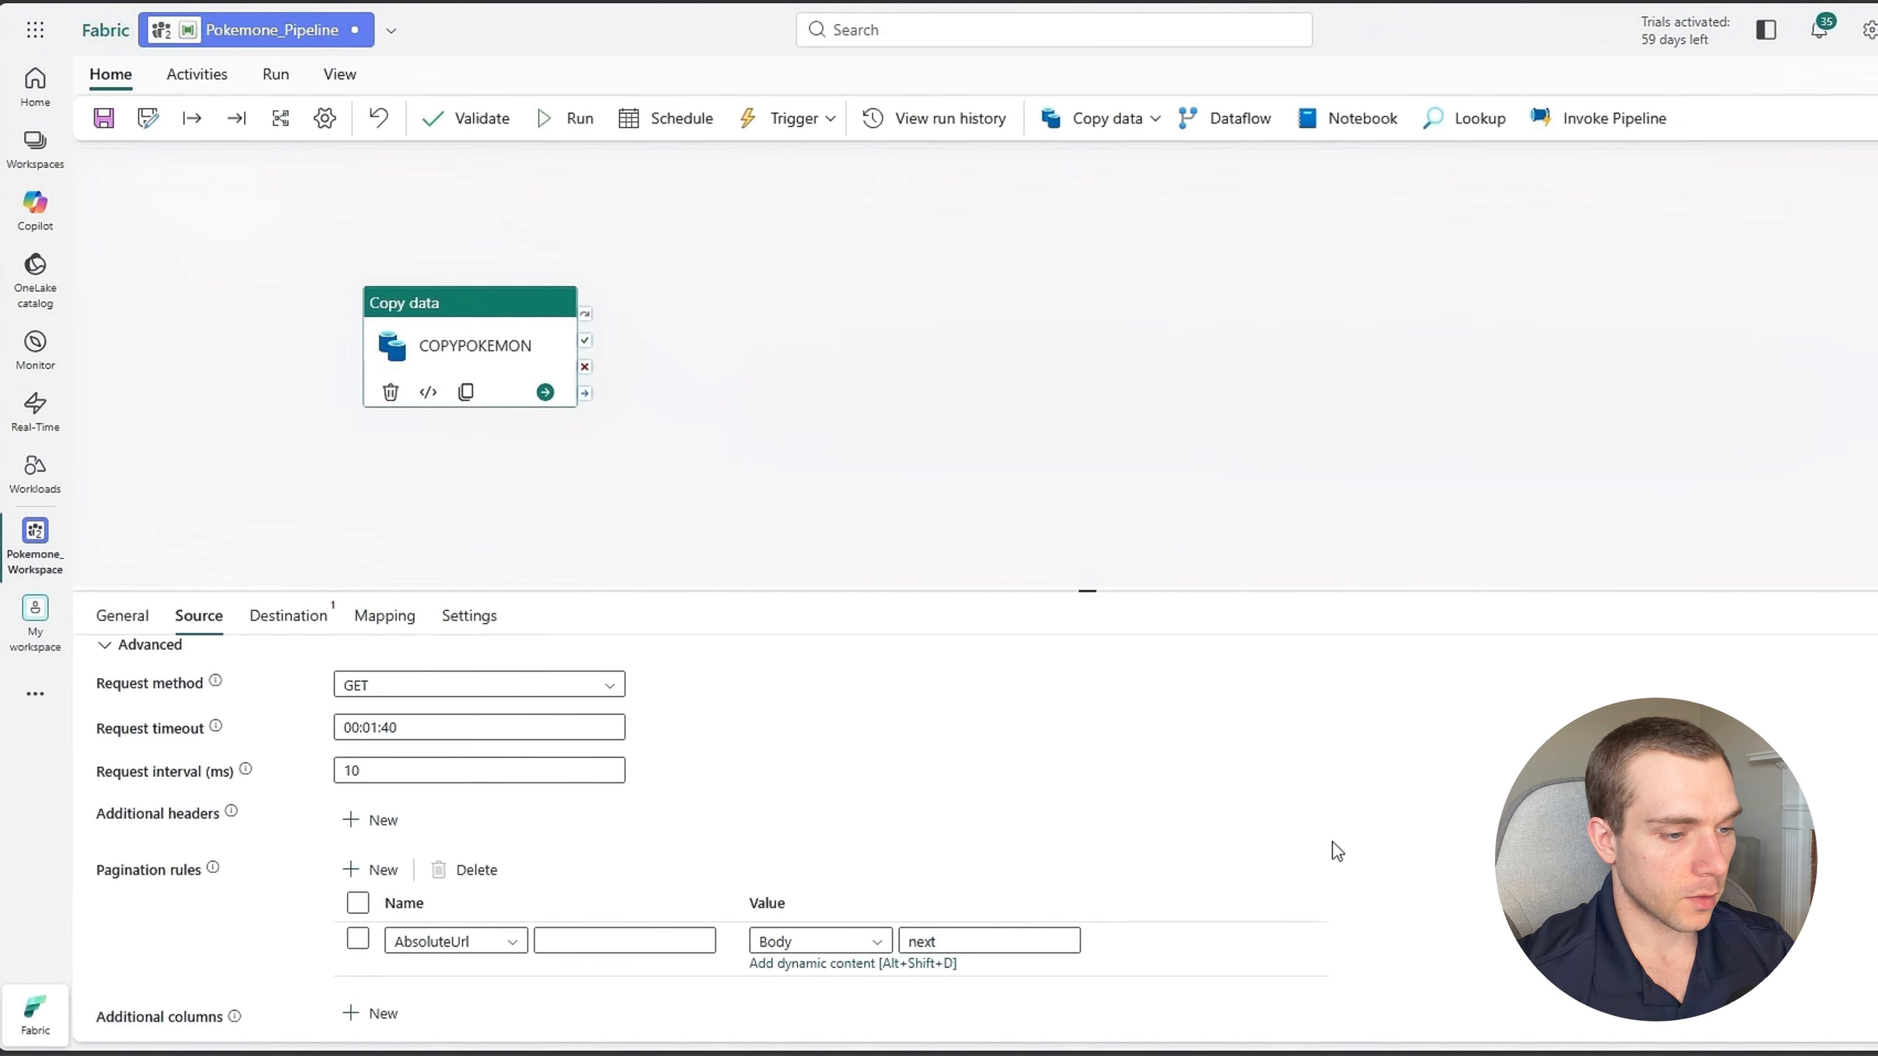
Preview the source data again to check that the pagination rule retrieves multiple pages, and close the preview.
scroll(872, 834, "up", 2)
left_click(735, 714)
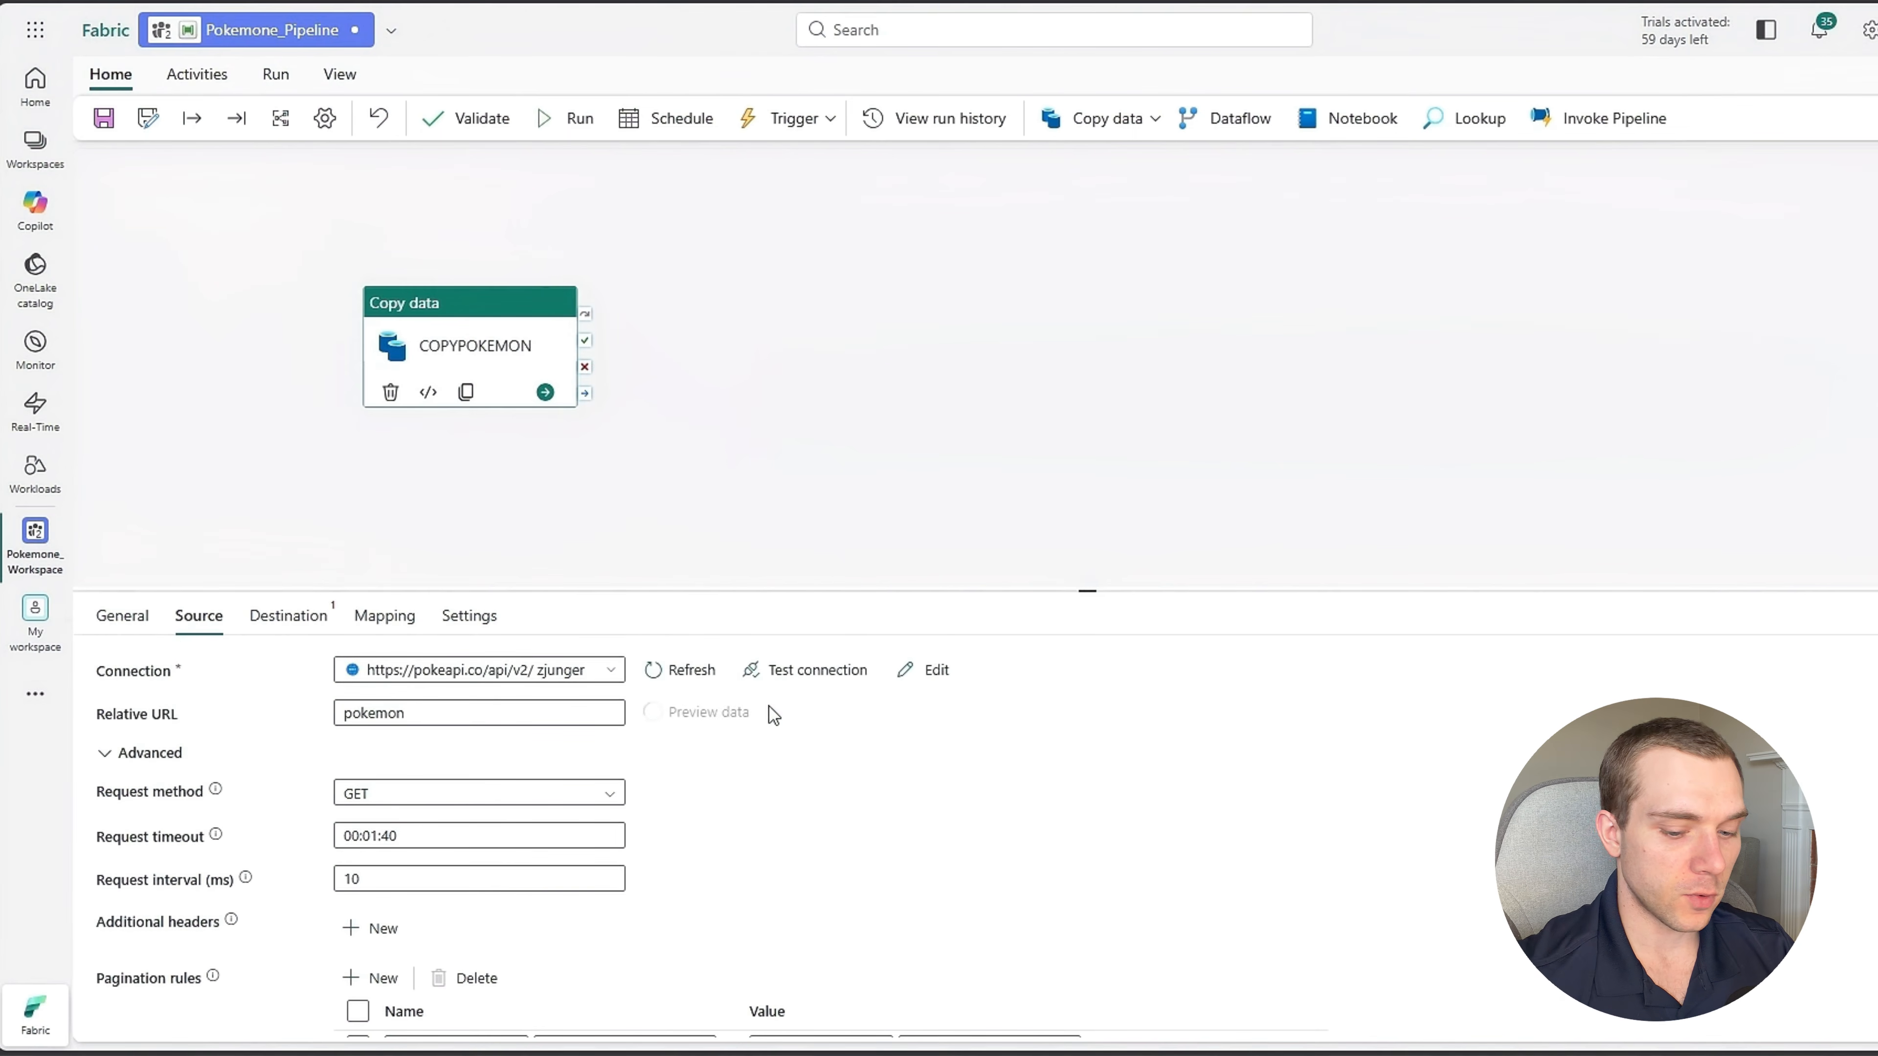
scroll(1124, 740, "down", 15)
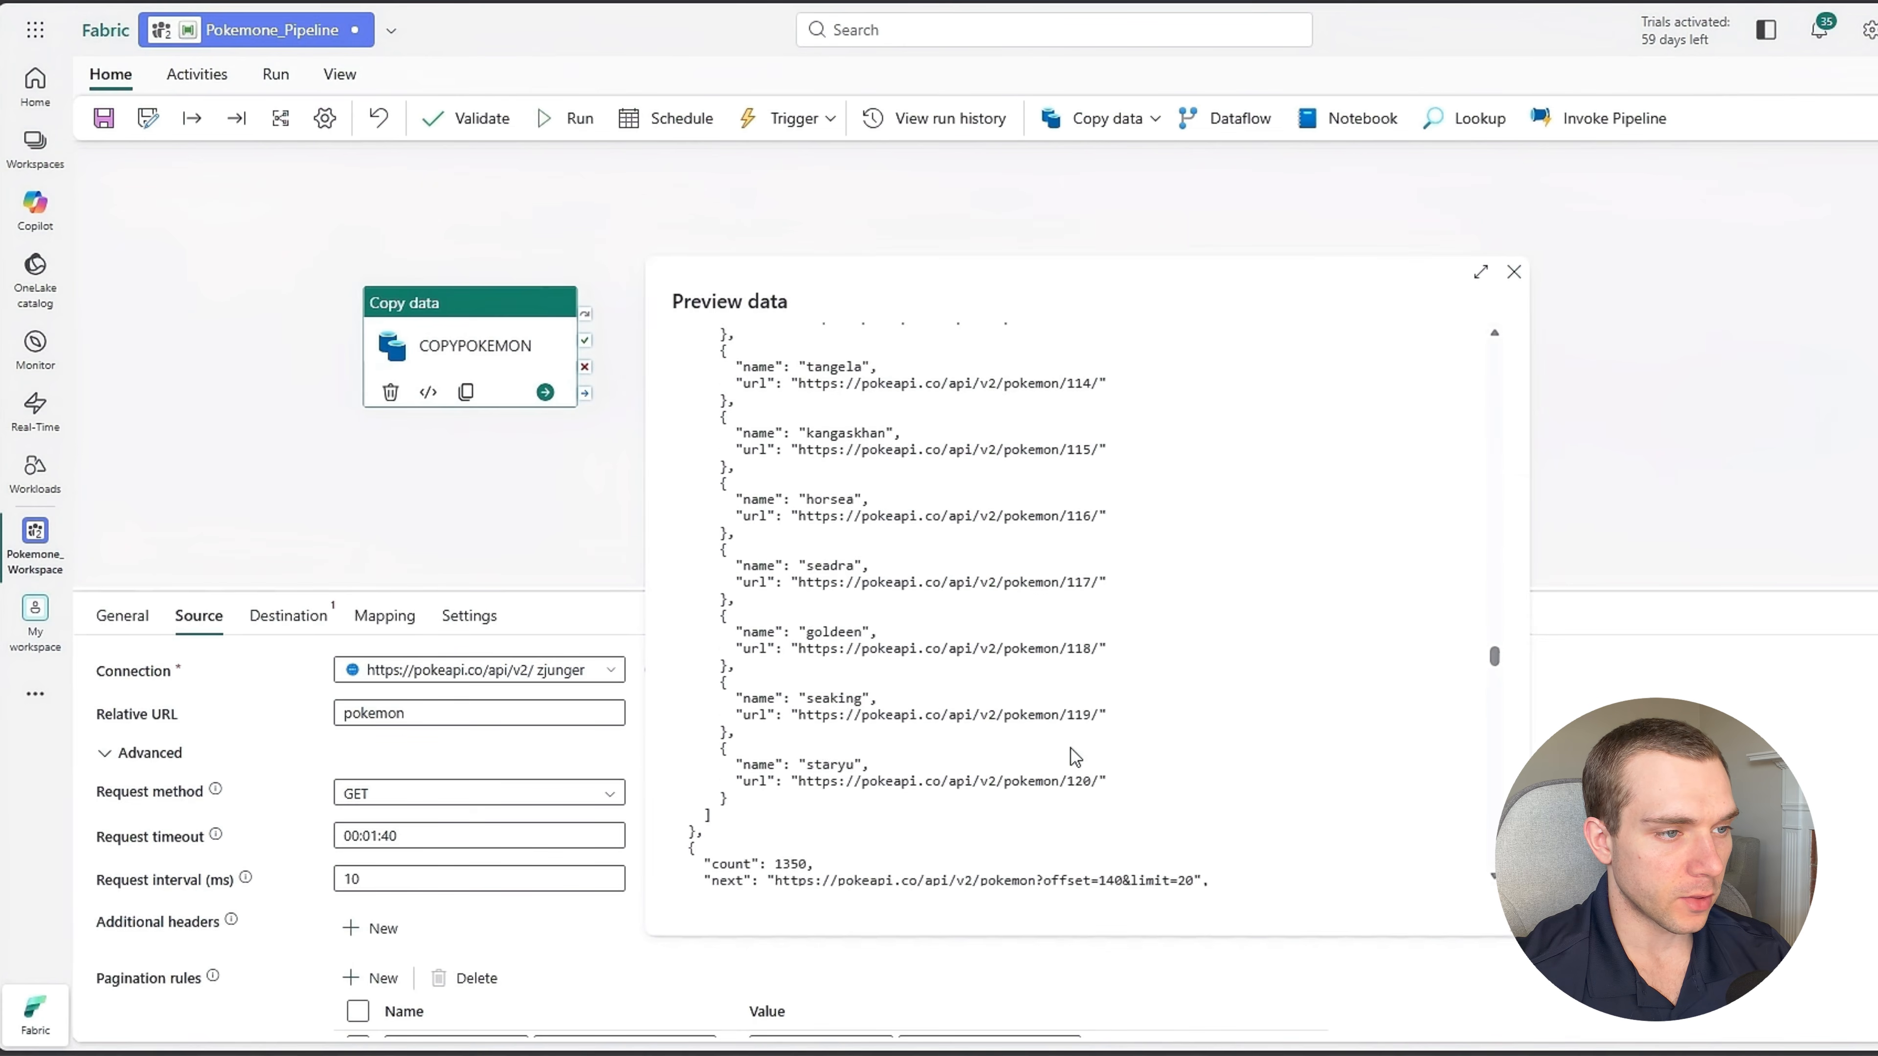
scroll(1074, 756, "up", 15)
scroll(1089, 734, "down", 3)
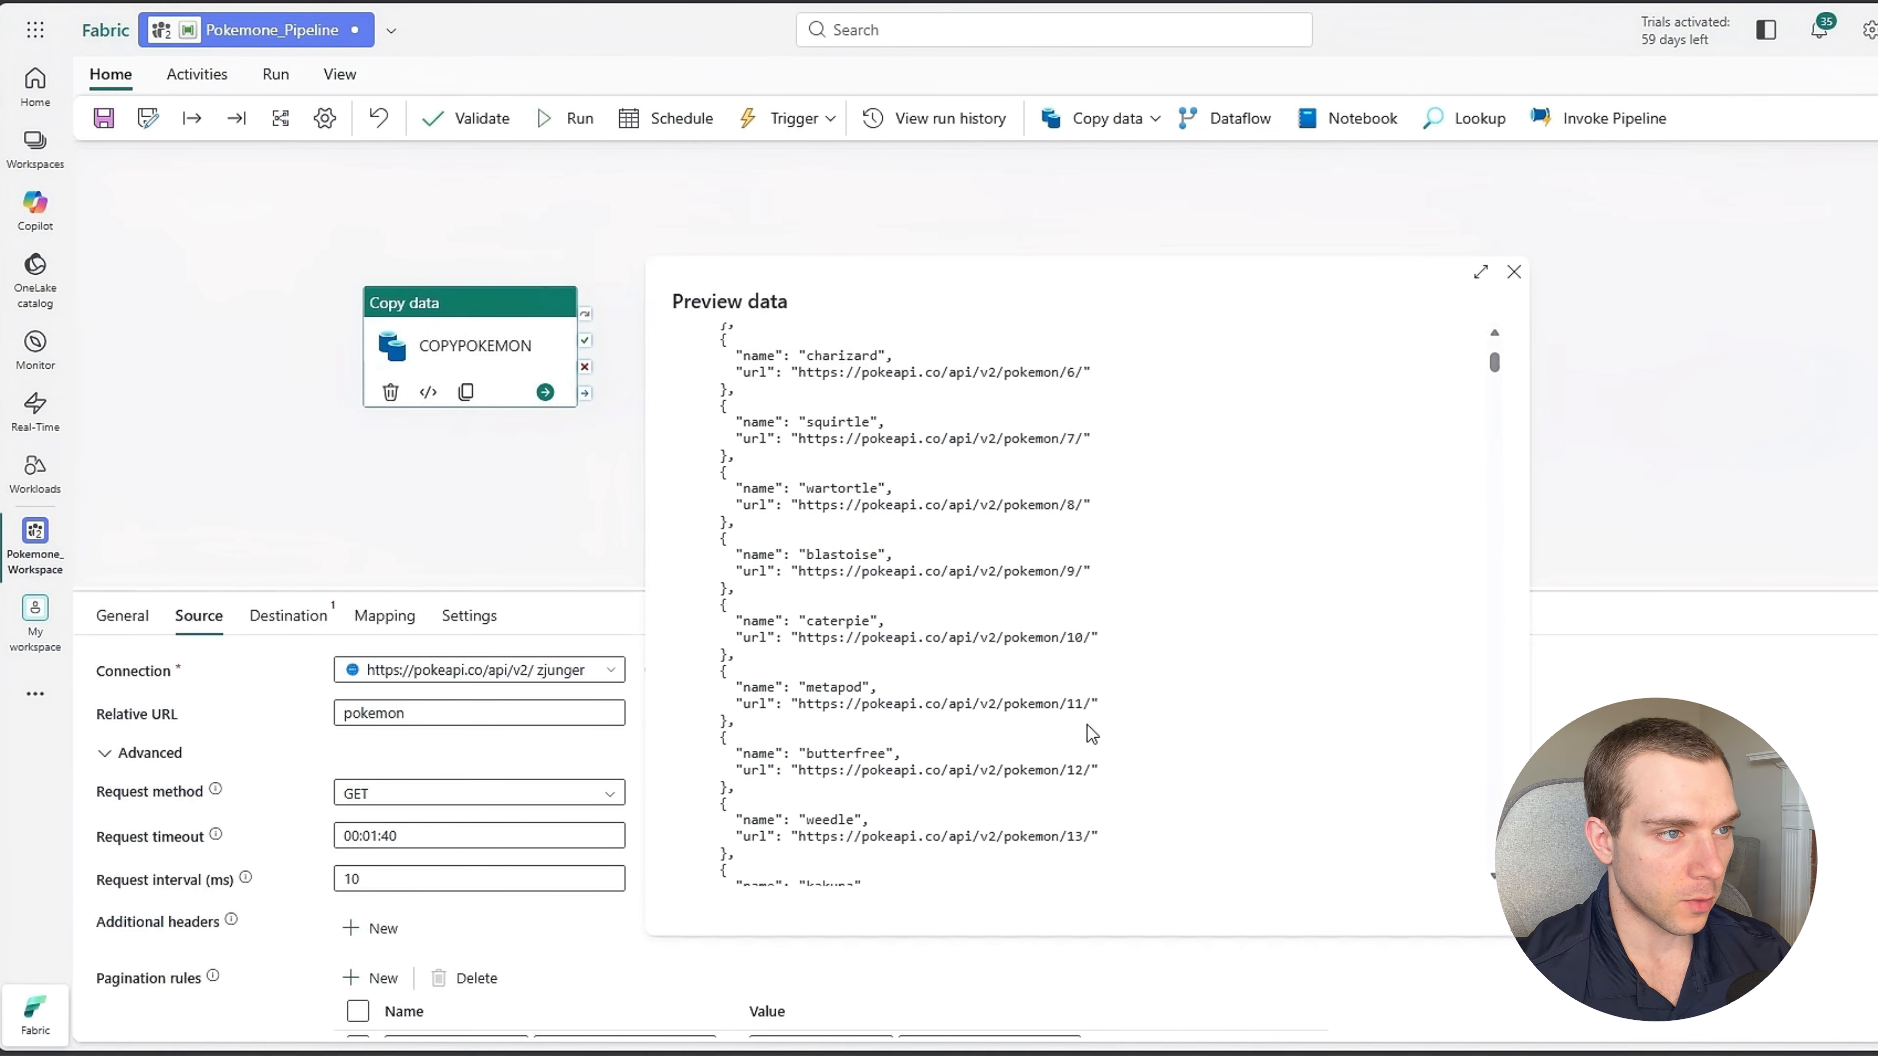
scroll(1078, 663, "up", 3)
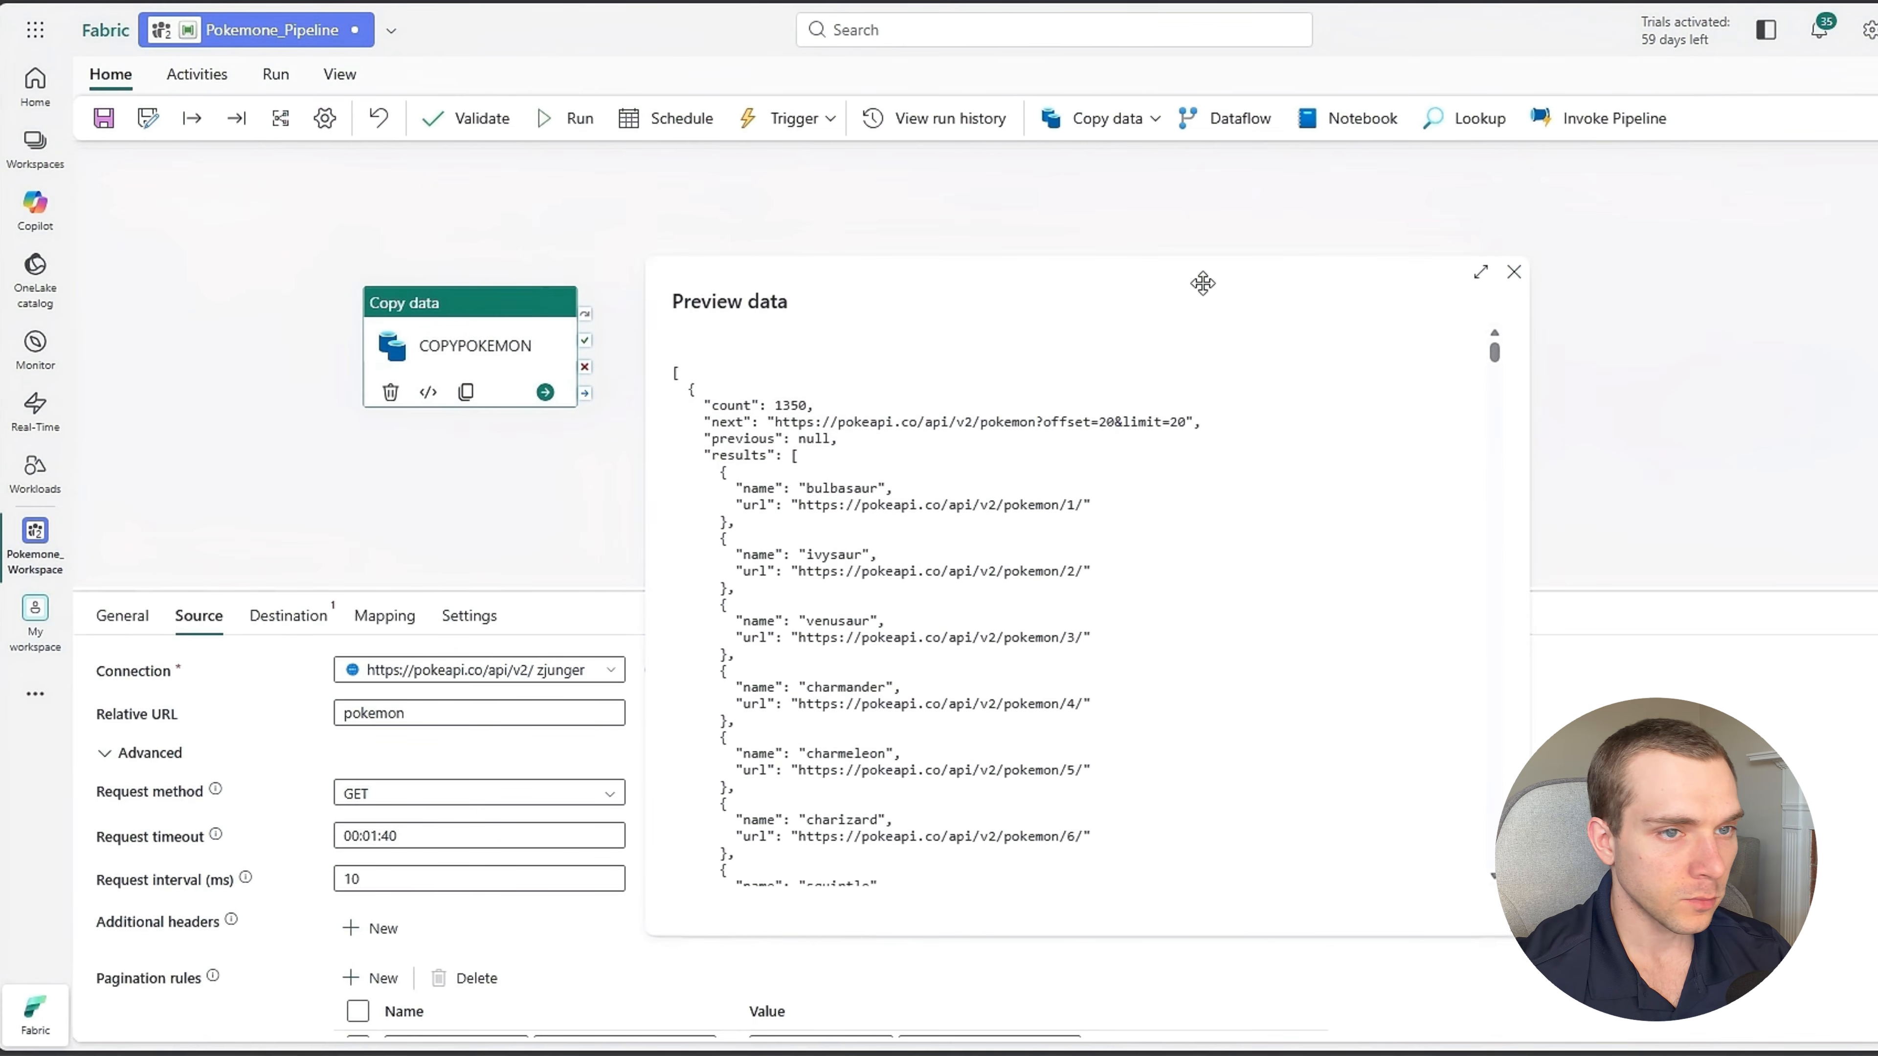
left_click(1513, 272)
scroll(738, 952, "down", 2)
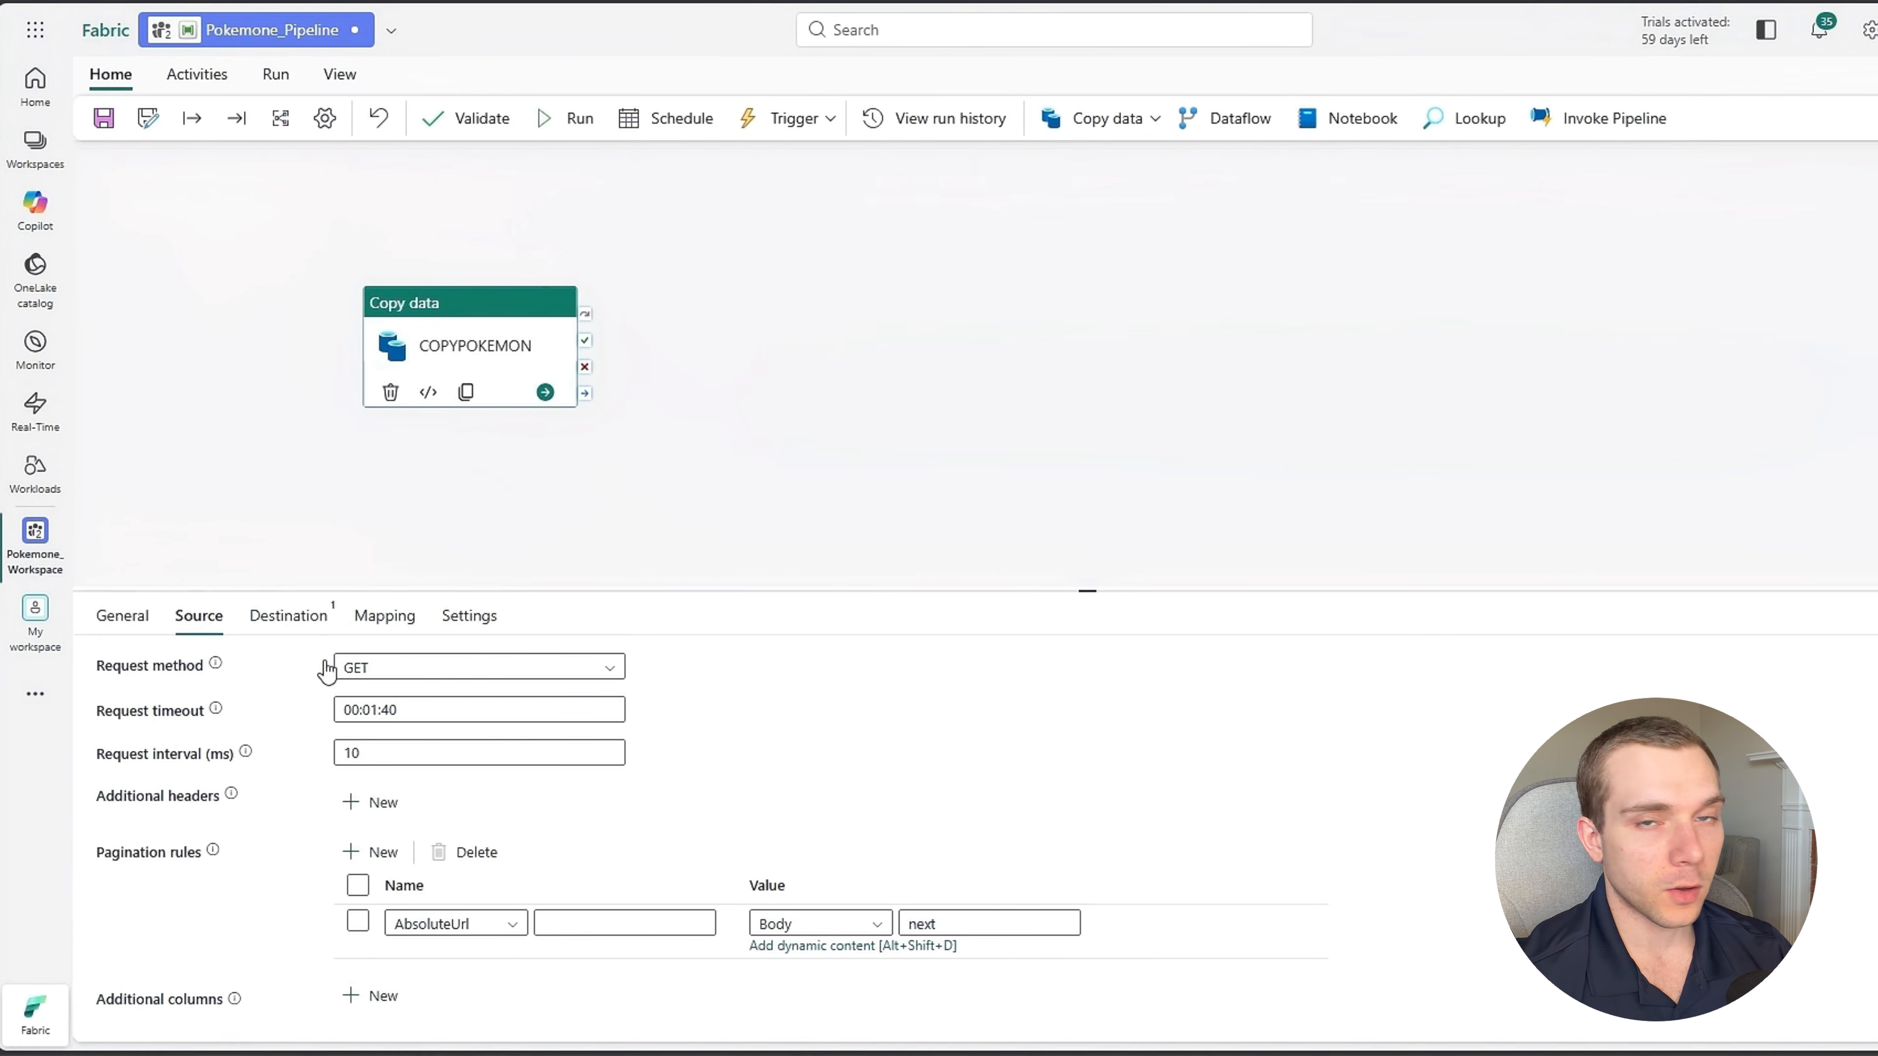
Create a new lakehouse named Pokemone_Lakehouse in Pokemone_Workspace, with lakehouse schemas enabled, and connect it as the copy activity's destination.
left_click(312, 632)
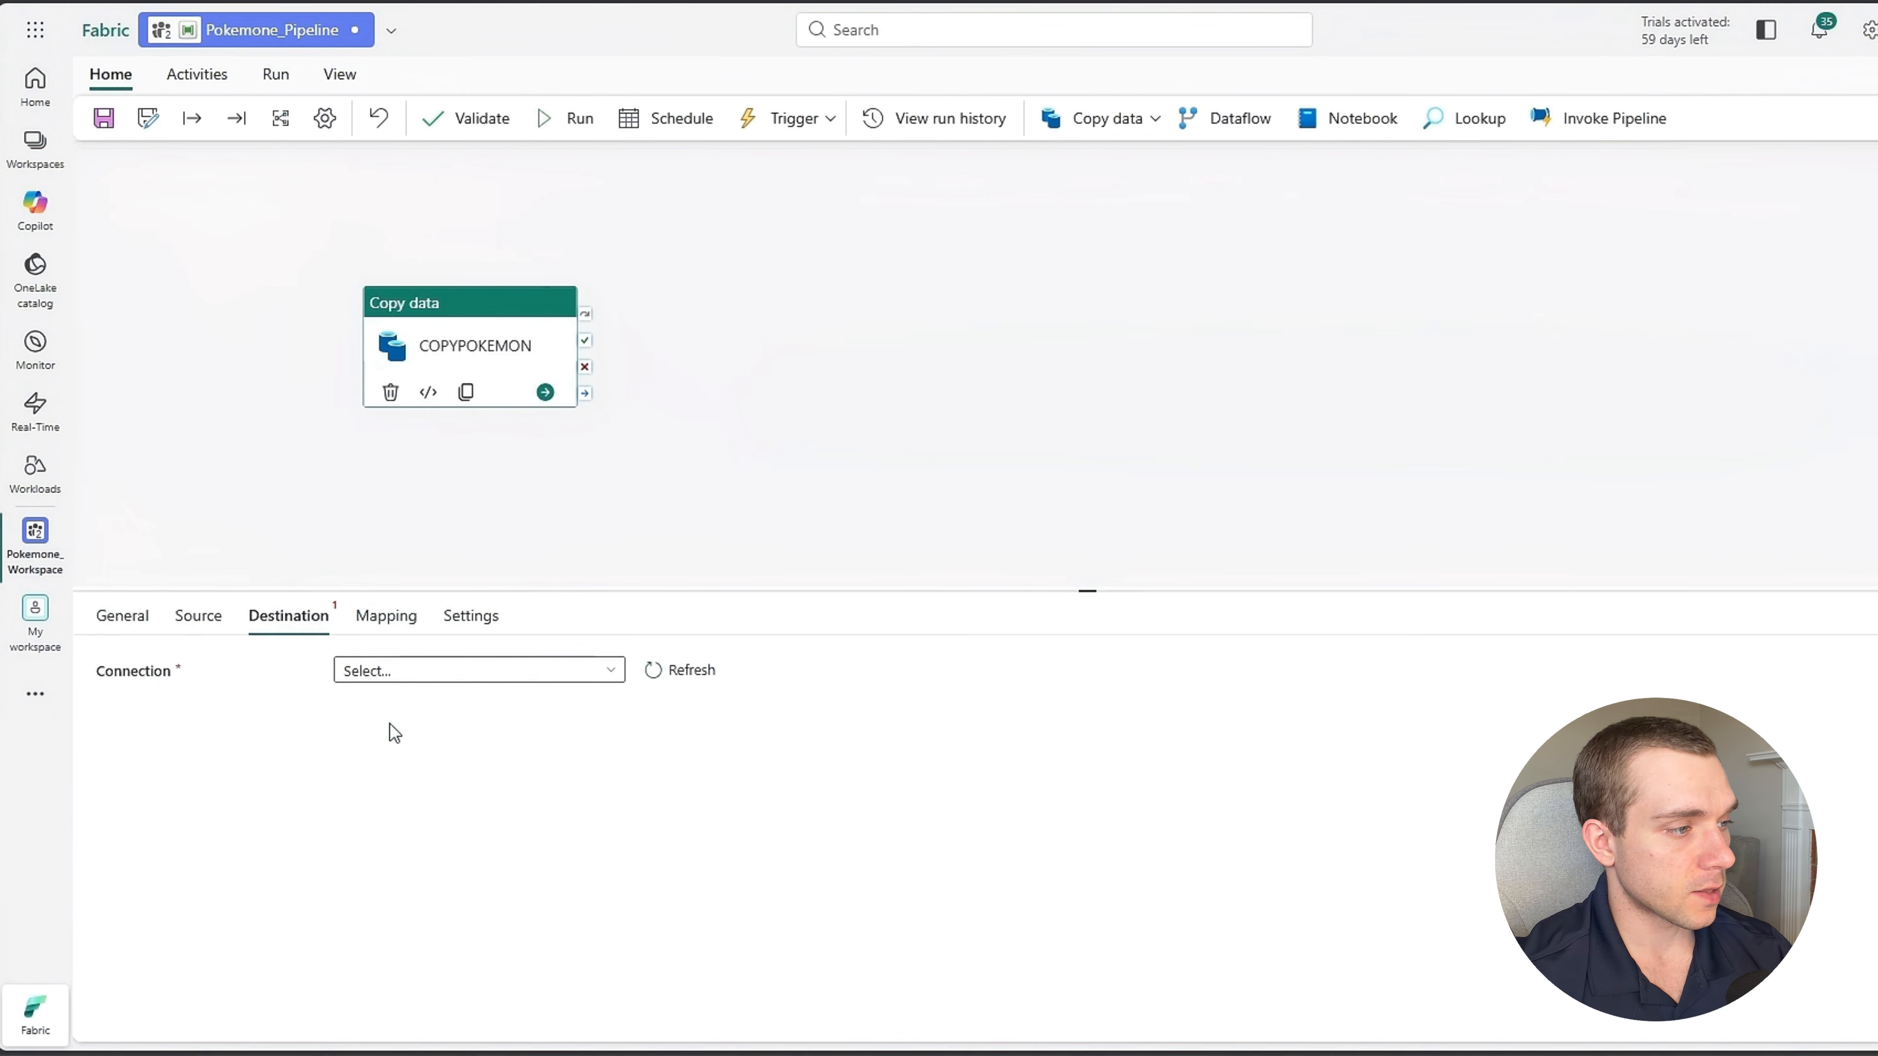
left_click(471, 672)
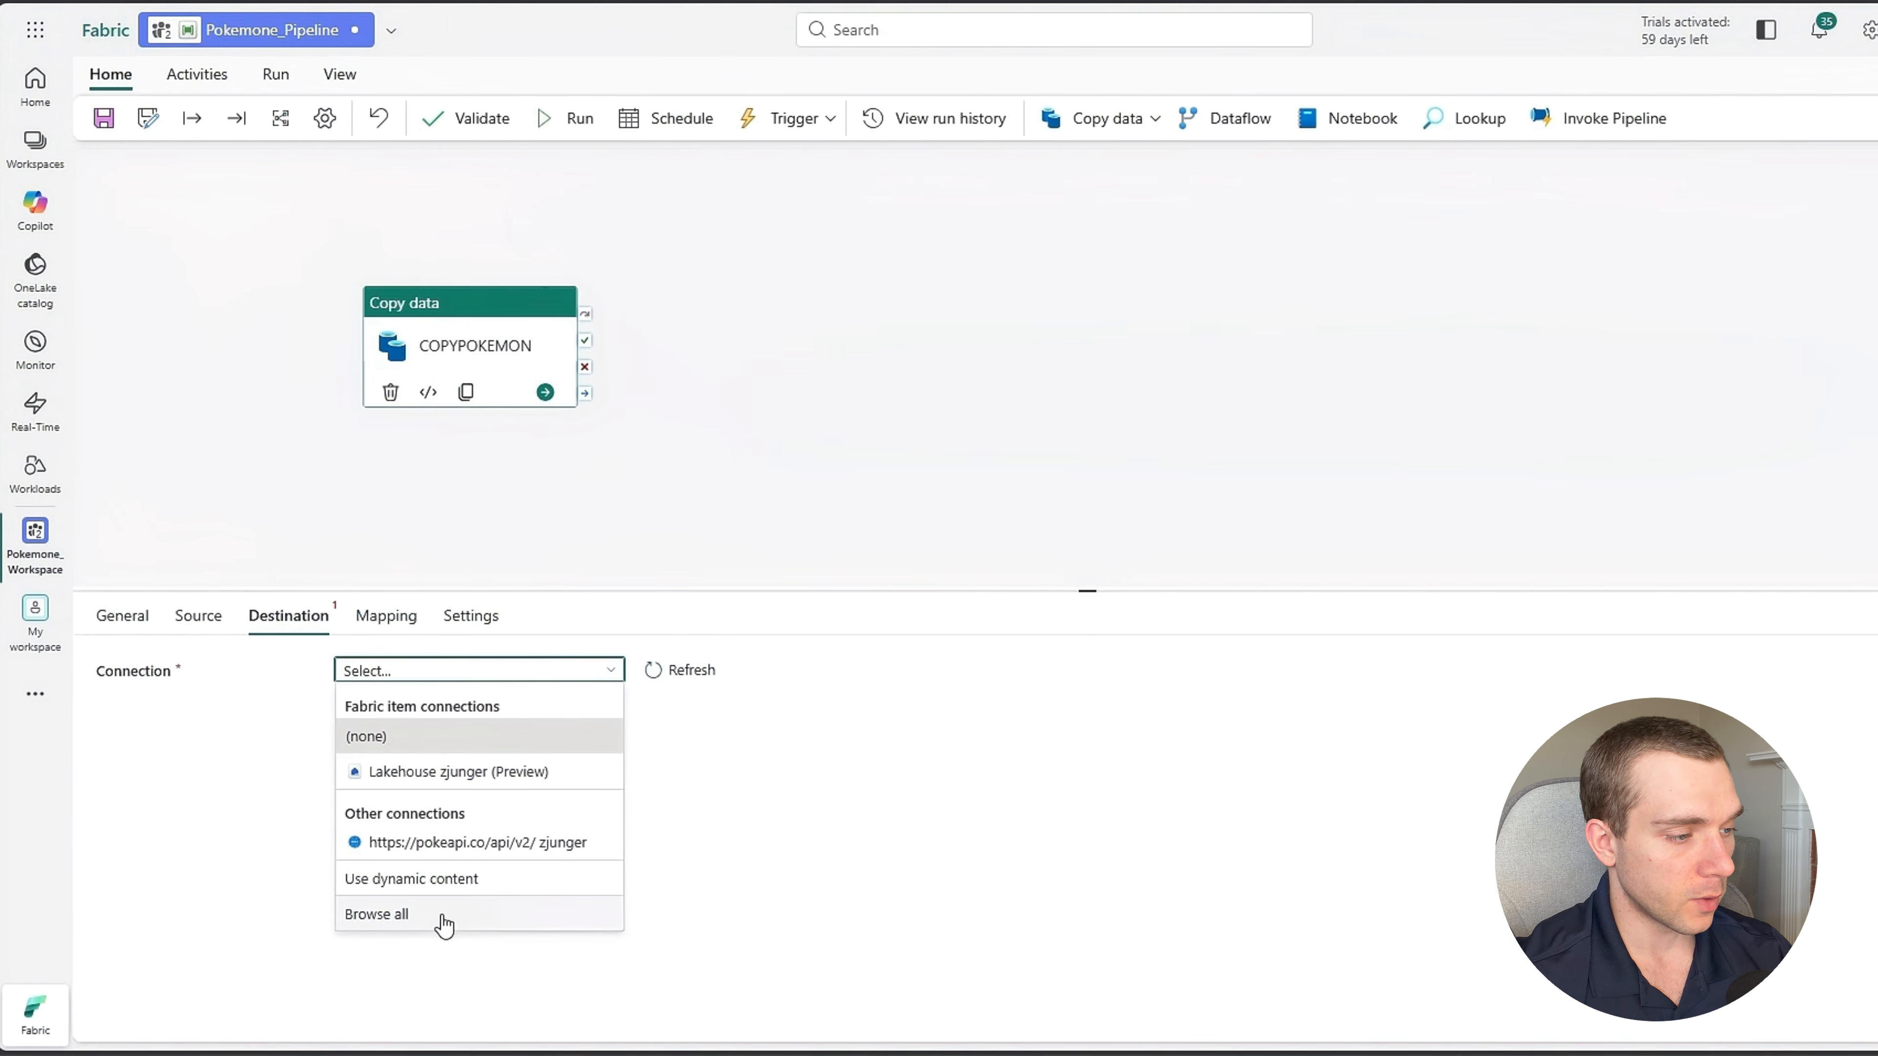
left_click(411, 927)
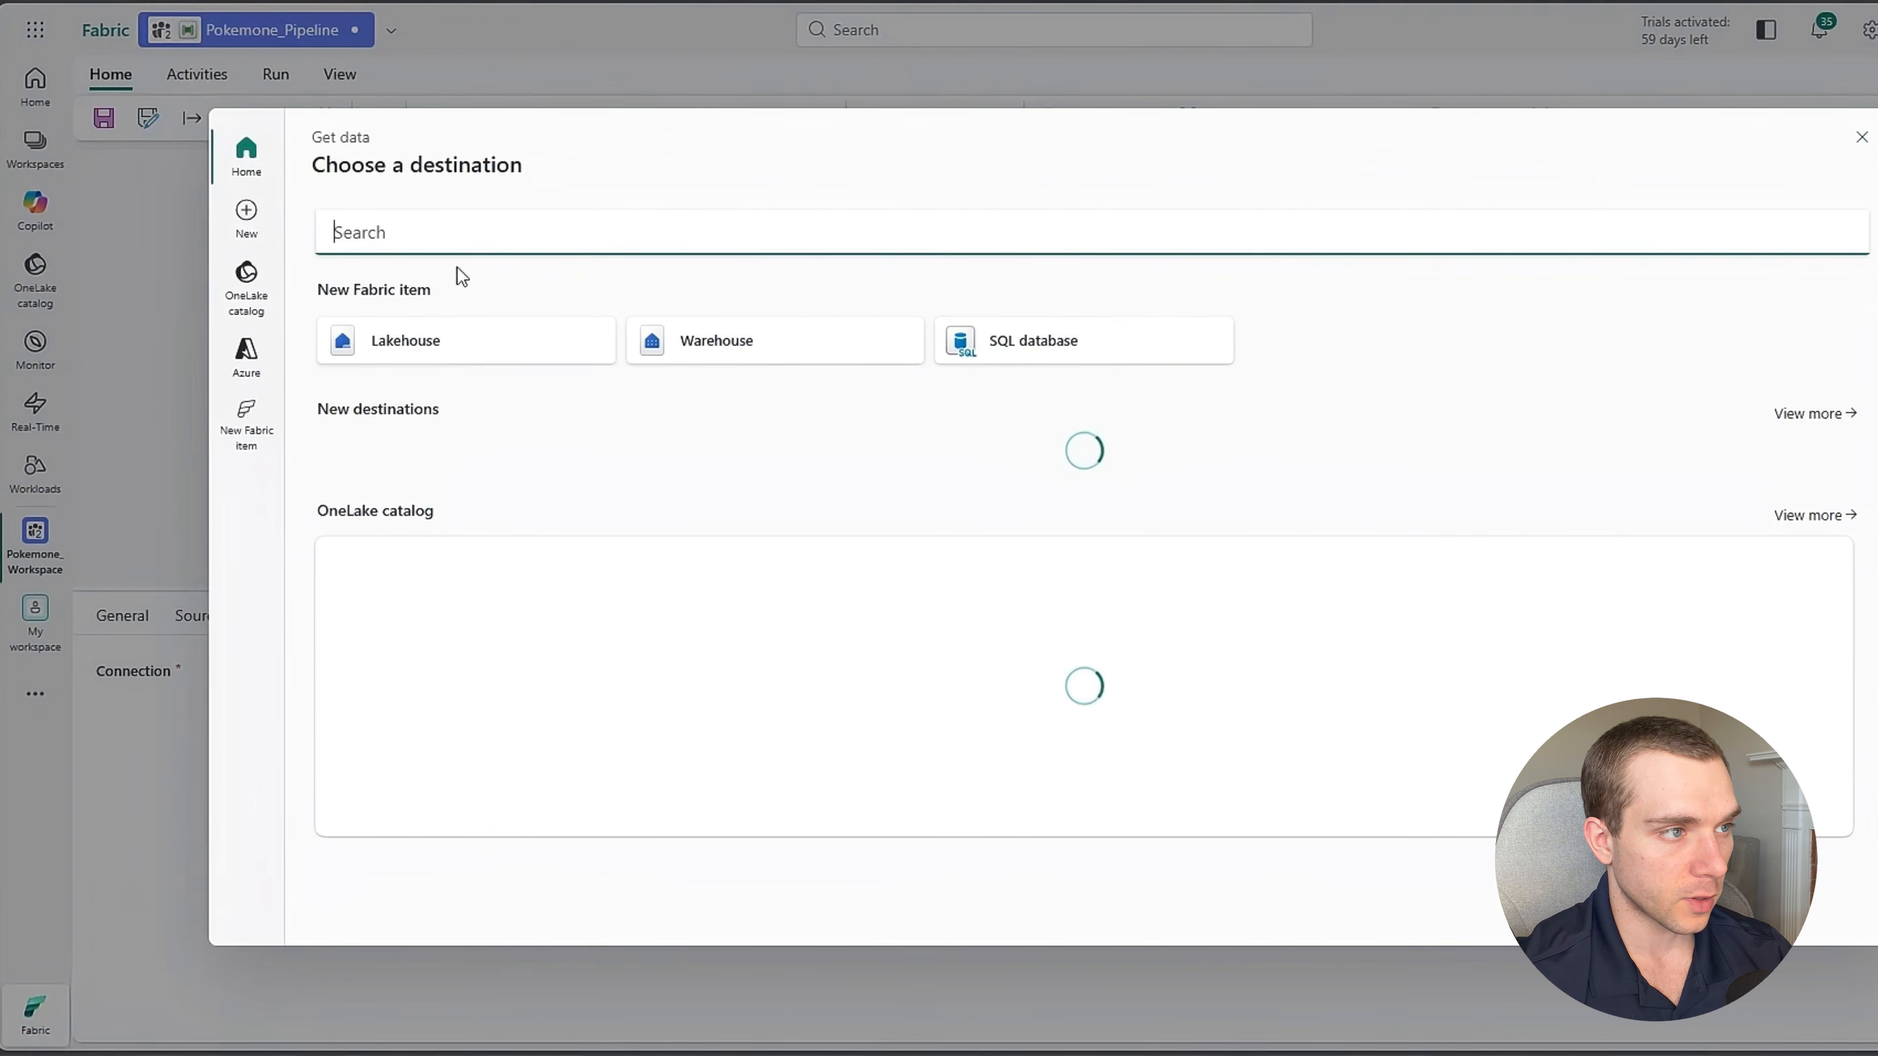
left_click(429, 353)
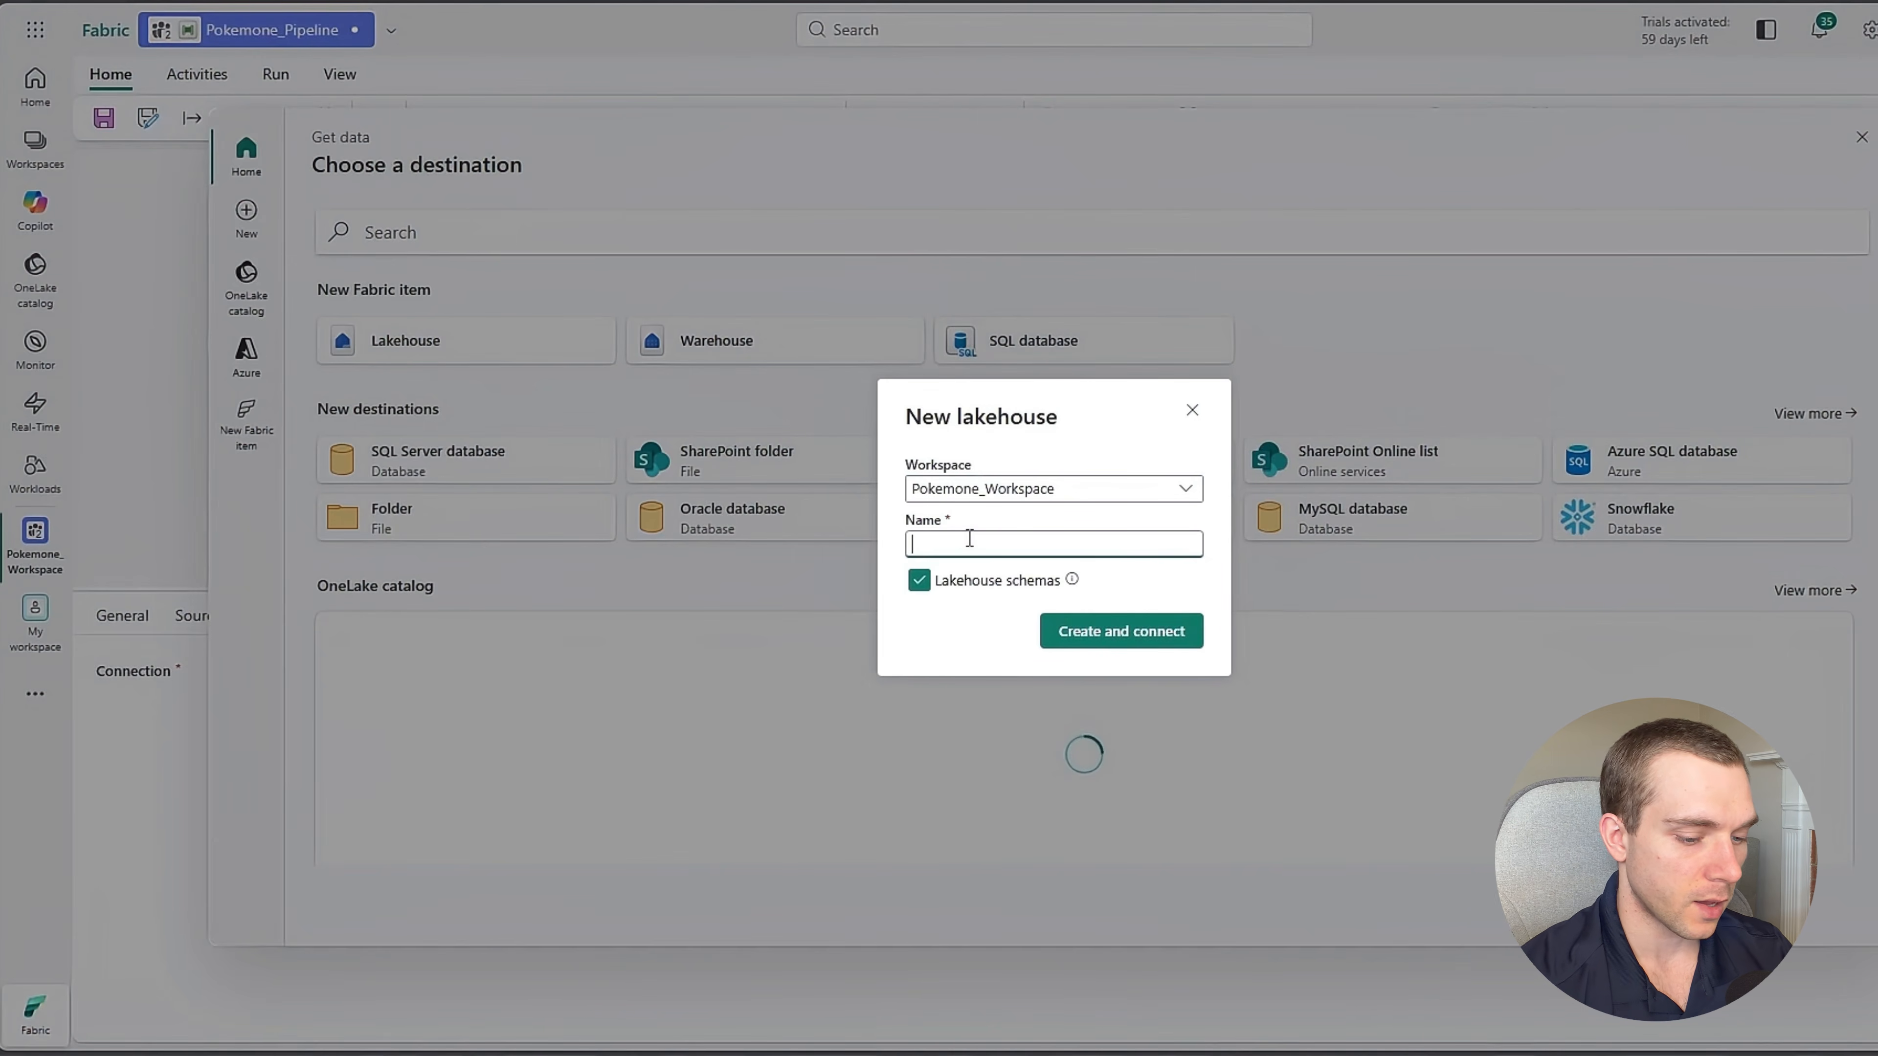
type("Pokemone_Lakehouse")
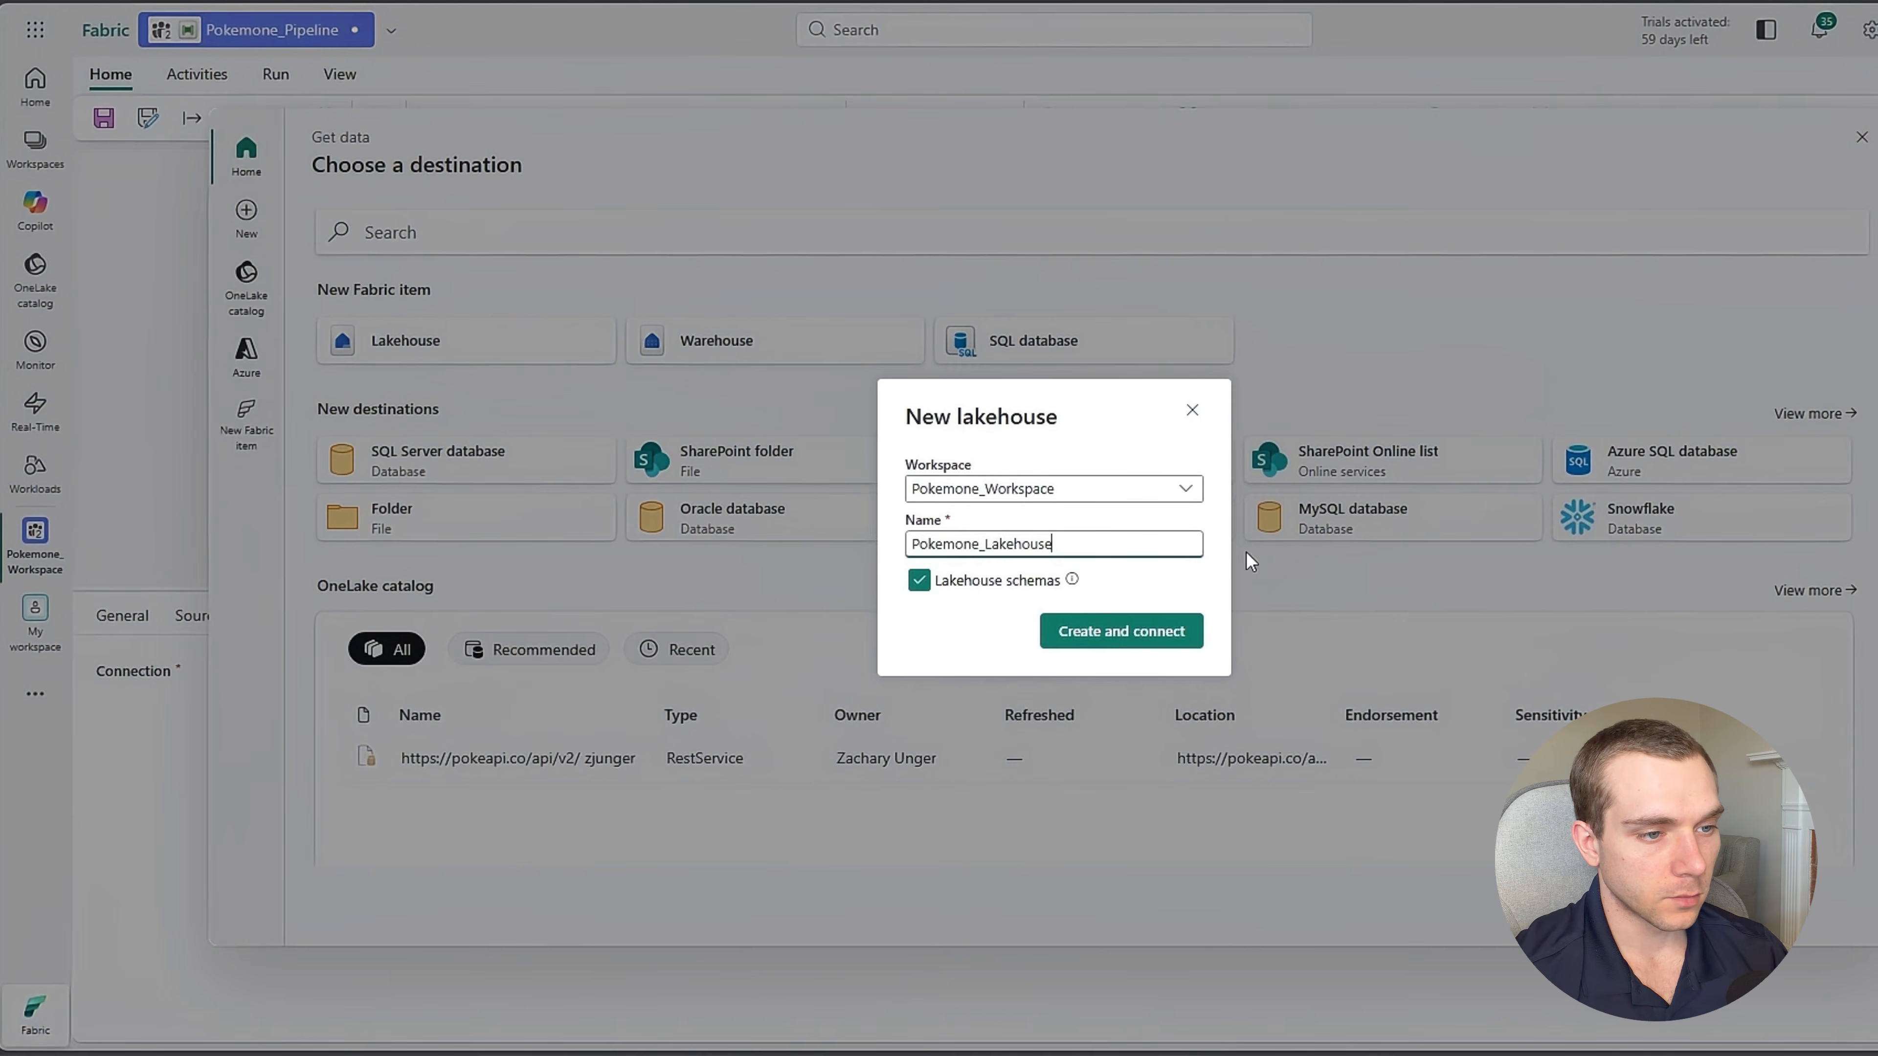
left_click(1061, 631)
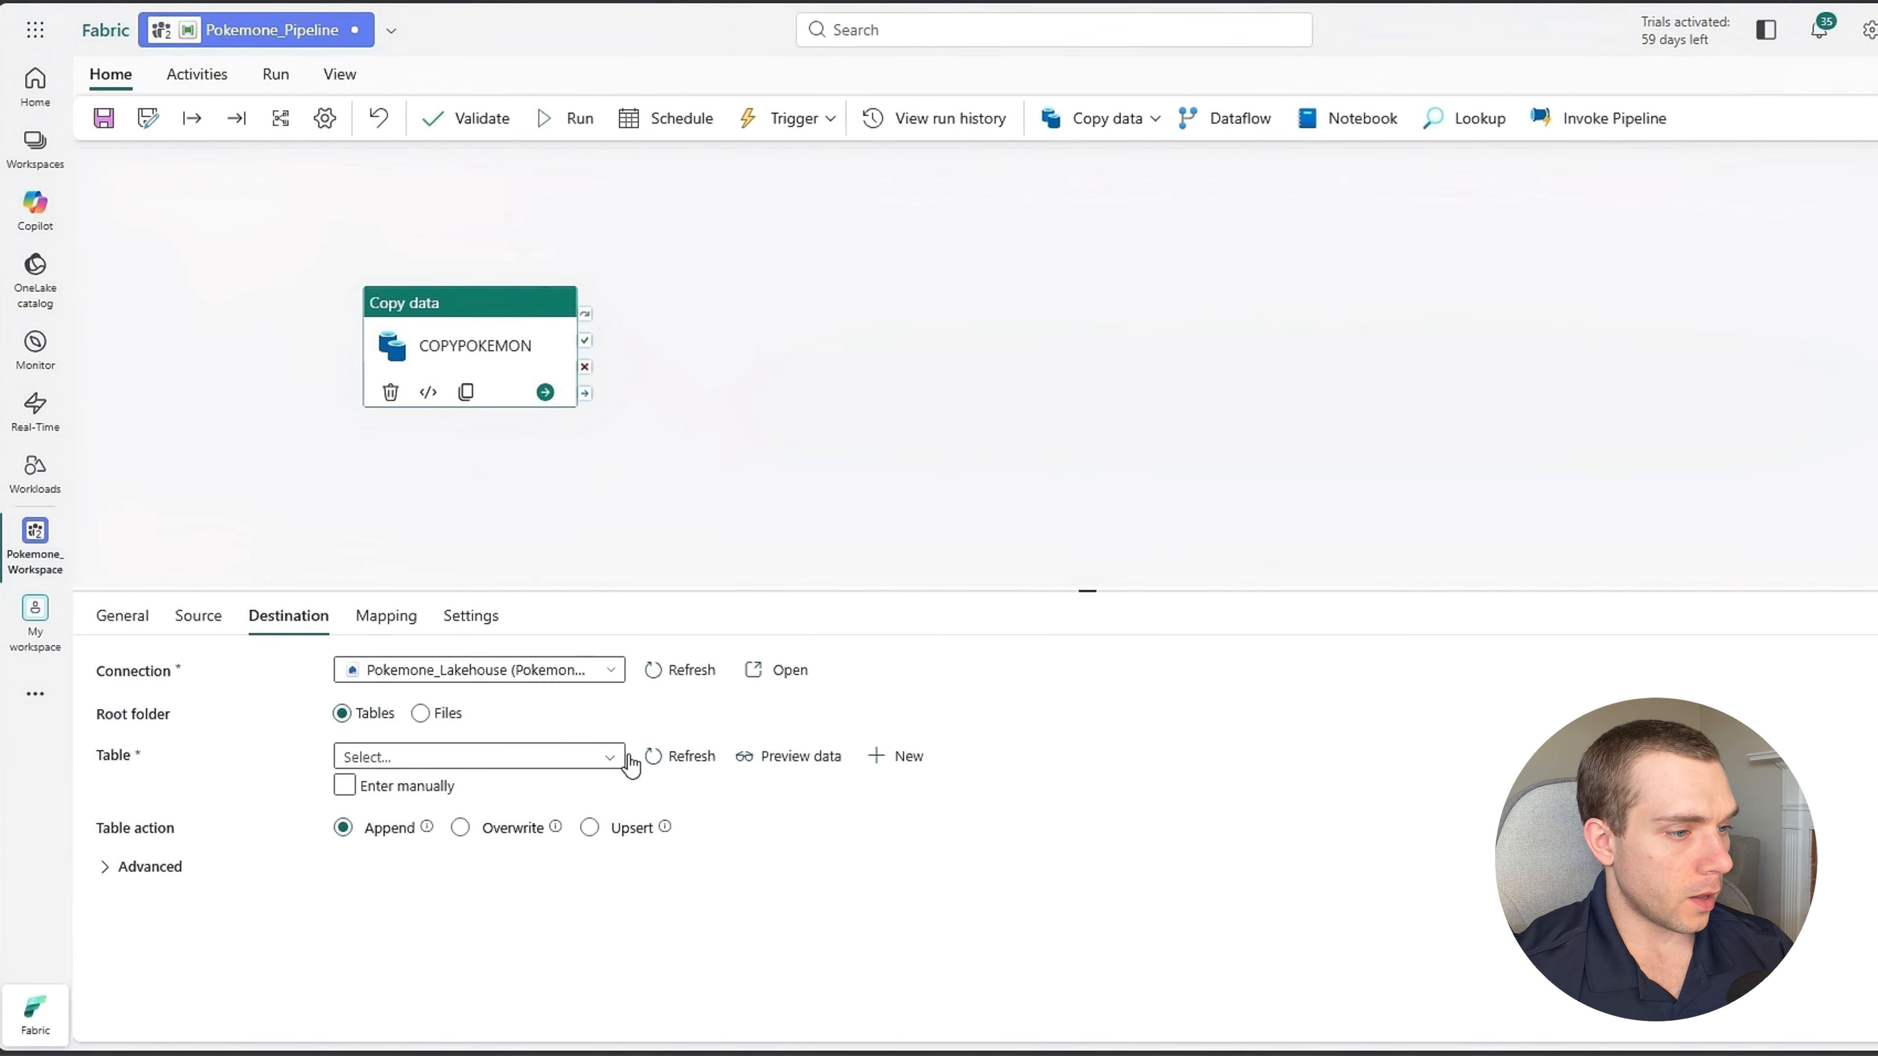
Create a new destination table named Pokemon_Data in the schema Pokemon_Schema.
left_click(602, 762)
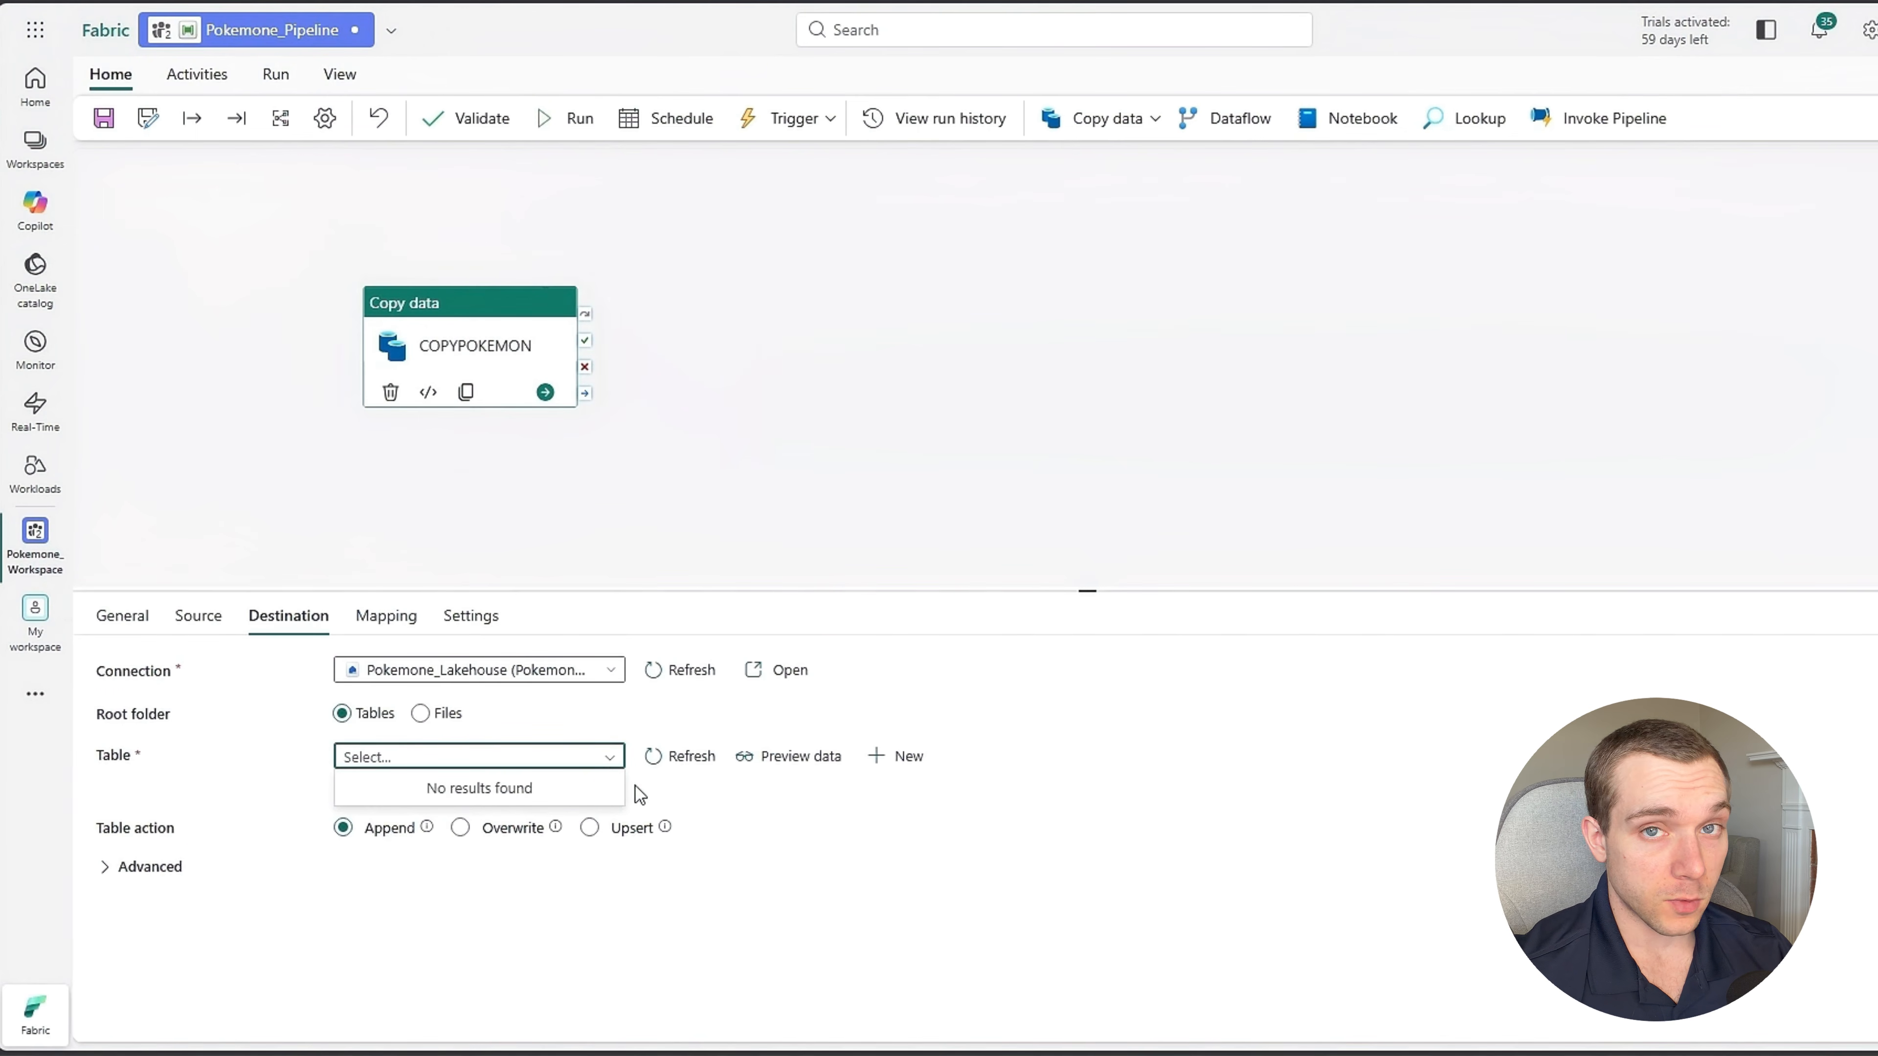
left_click(903, 762)
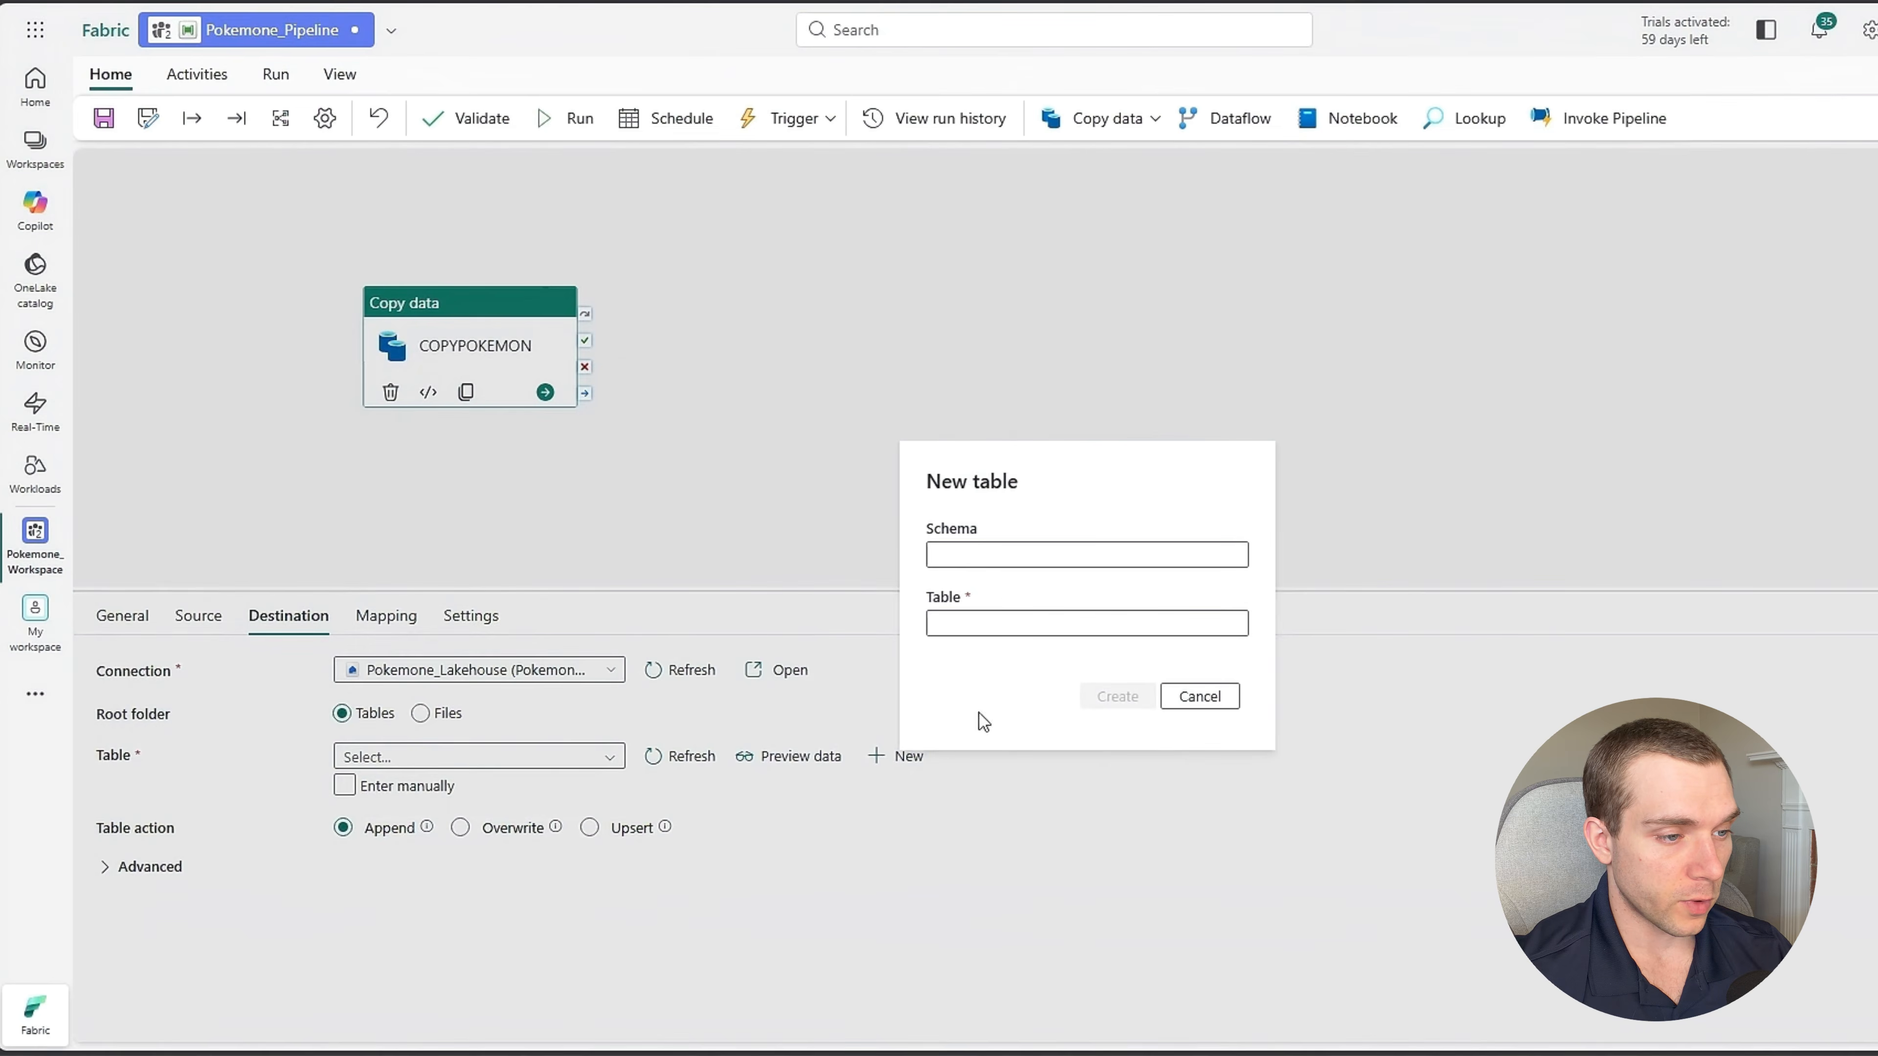
left_click(969, 553)
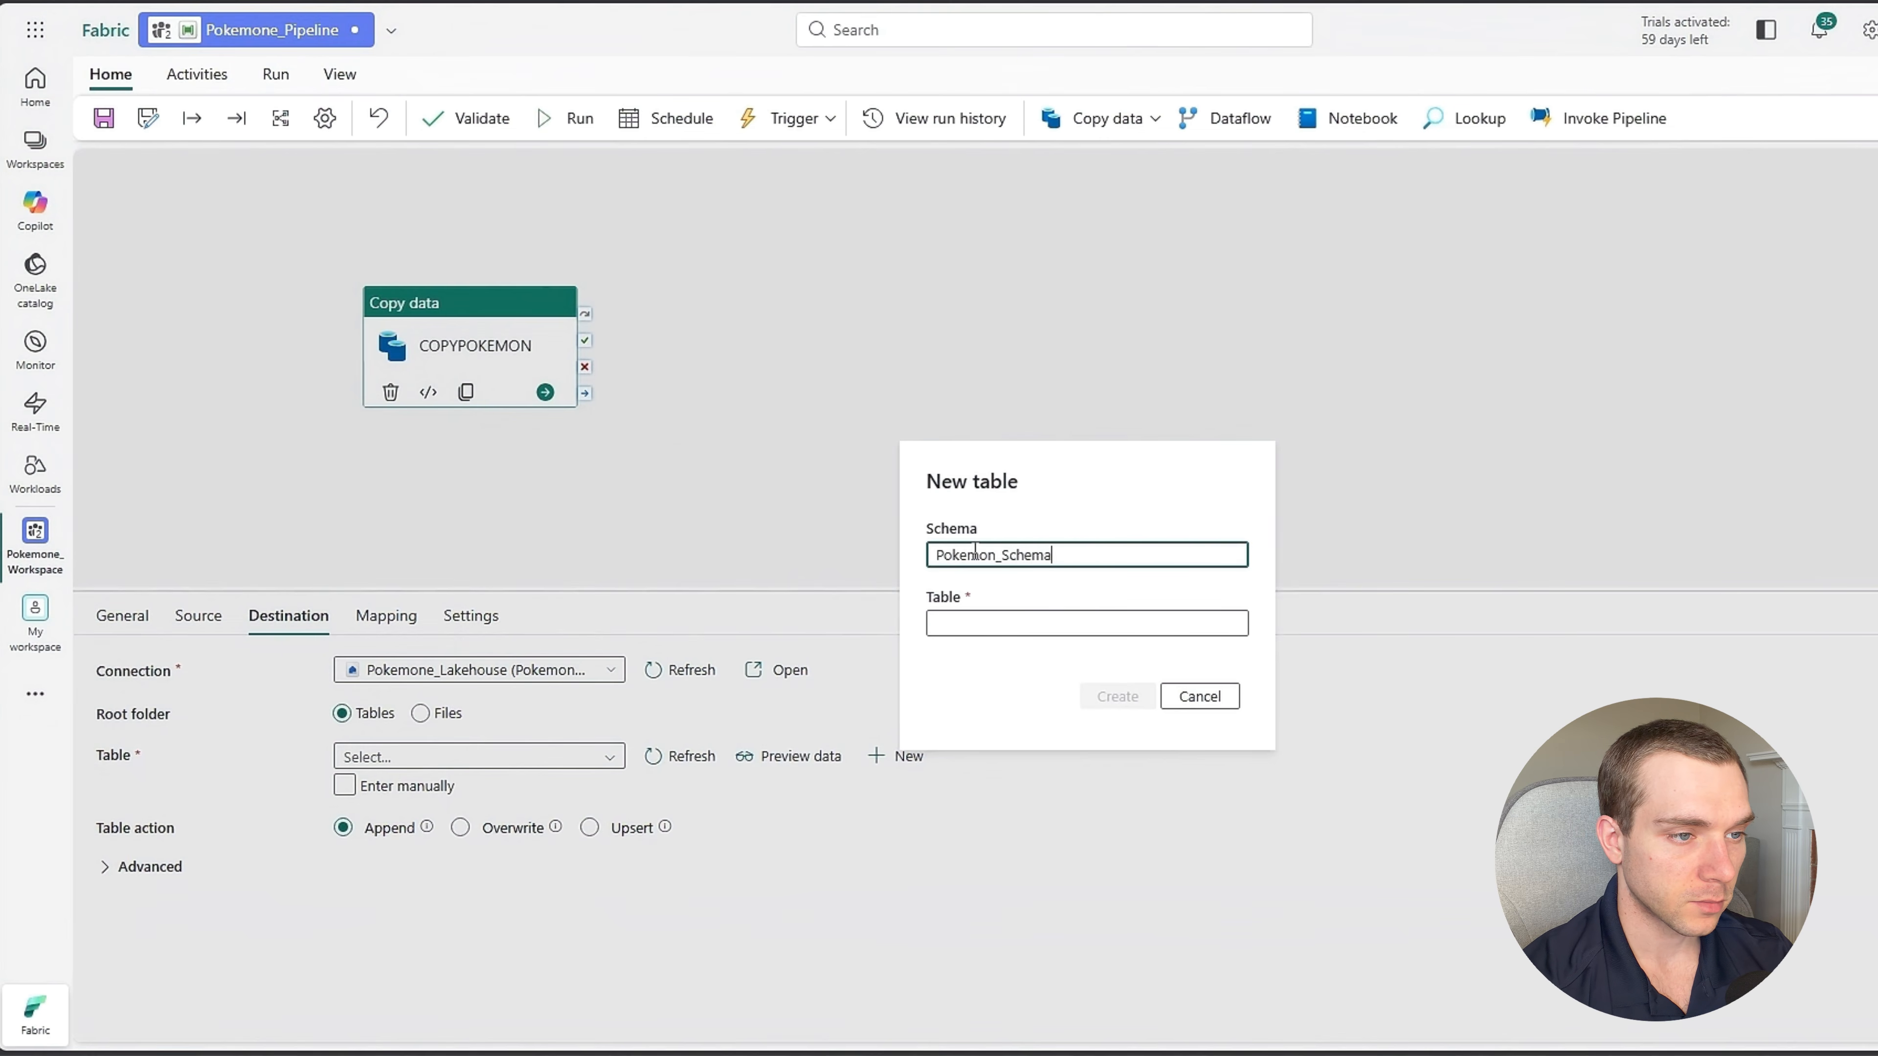
left_click(992, 612)
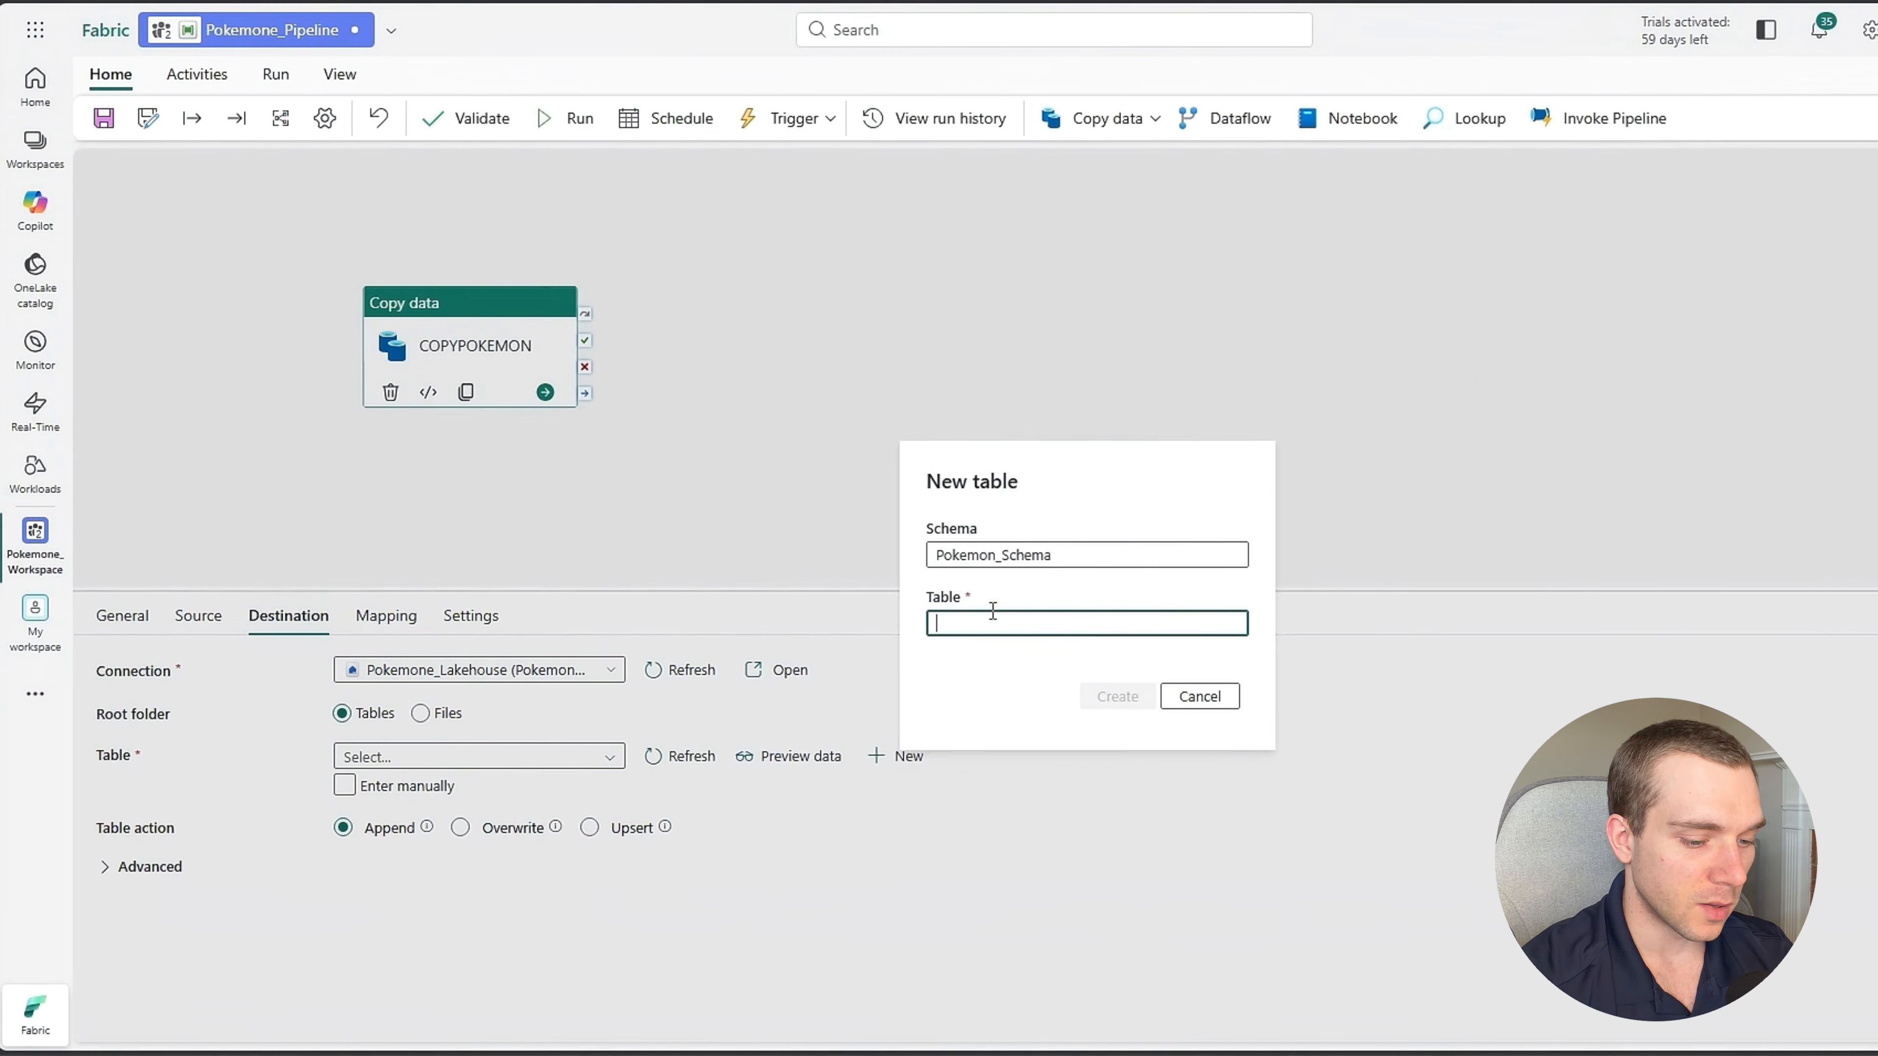
type("Pokemon")
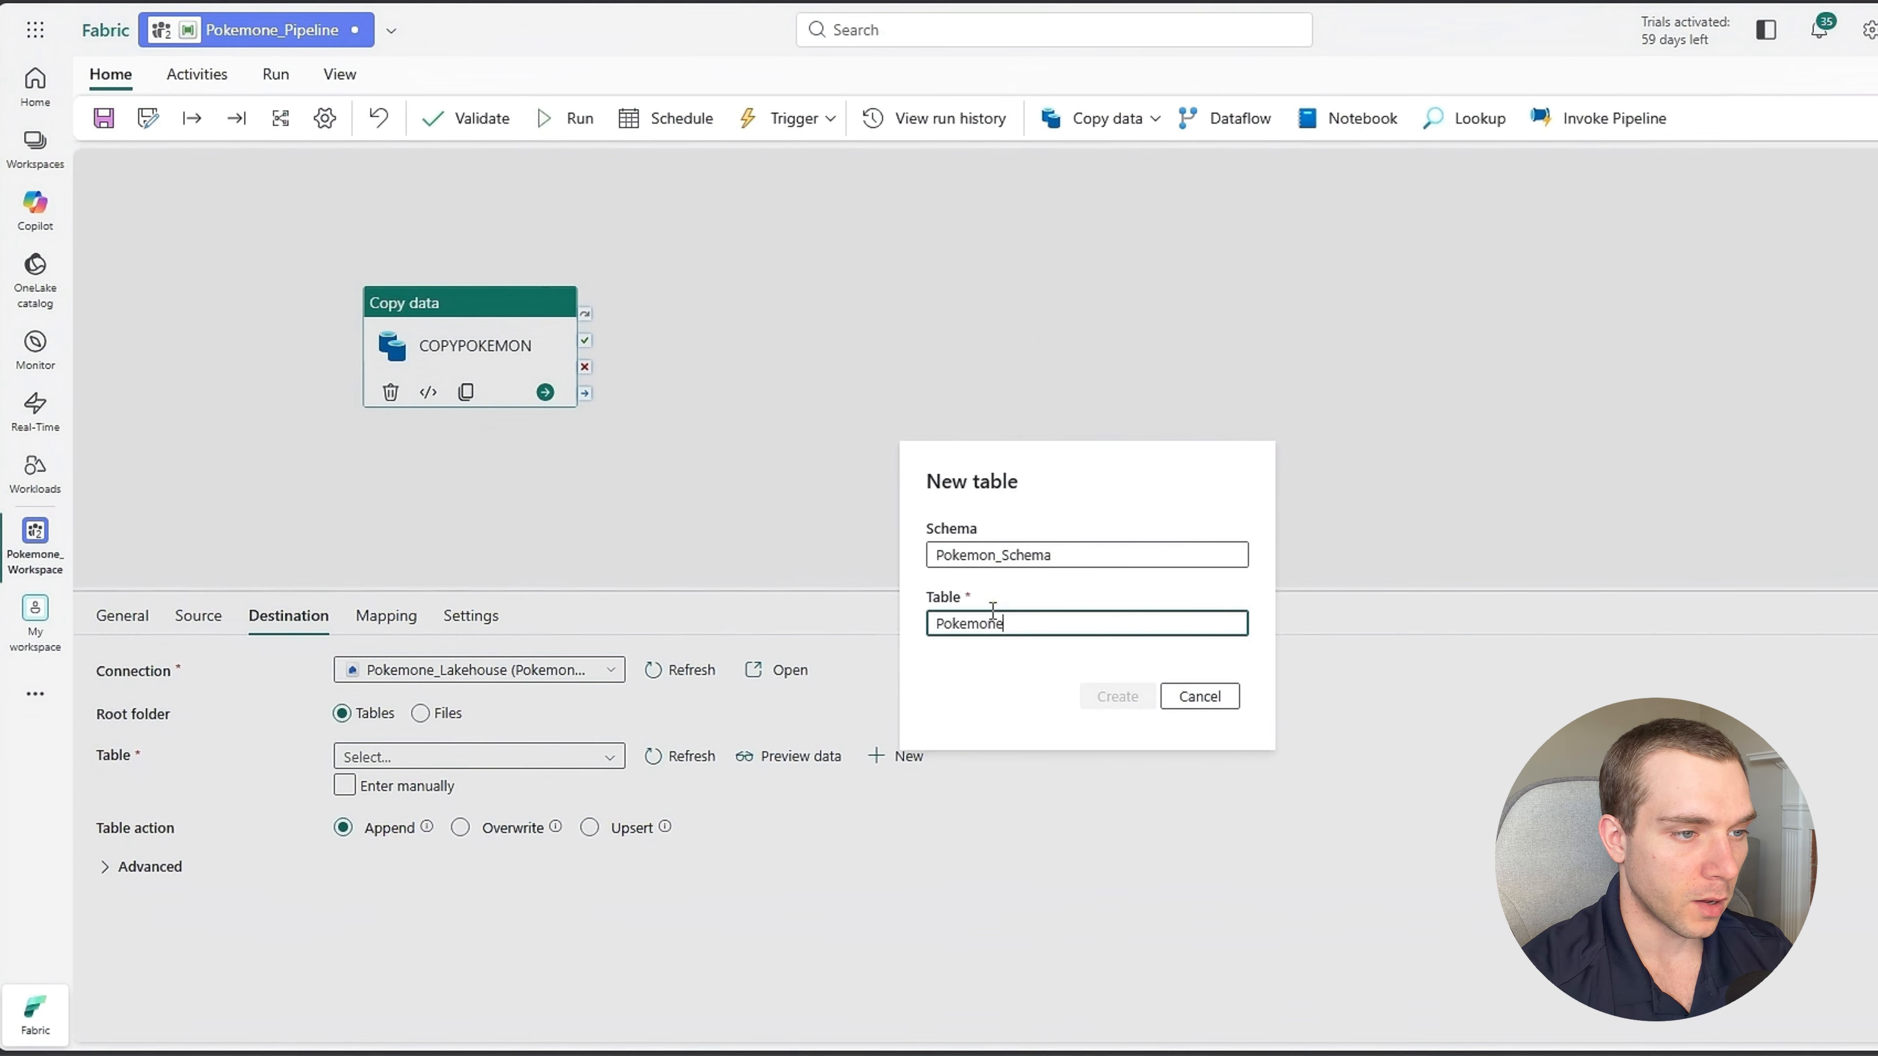
type("e")
key("BackSpace")
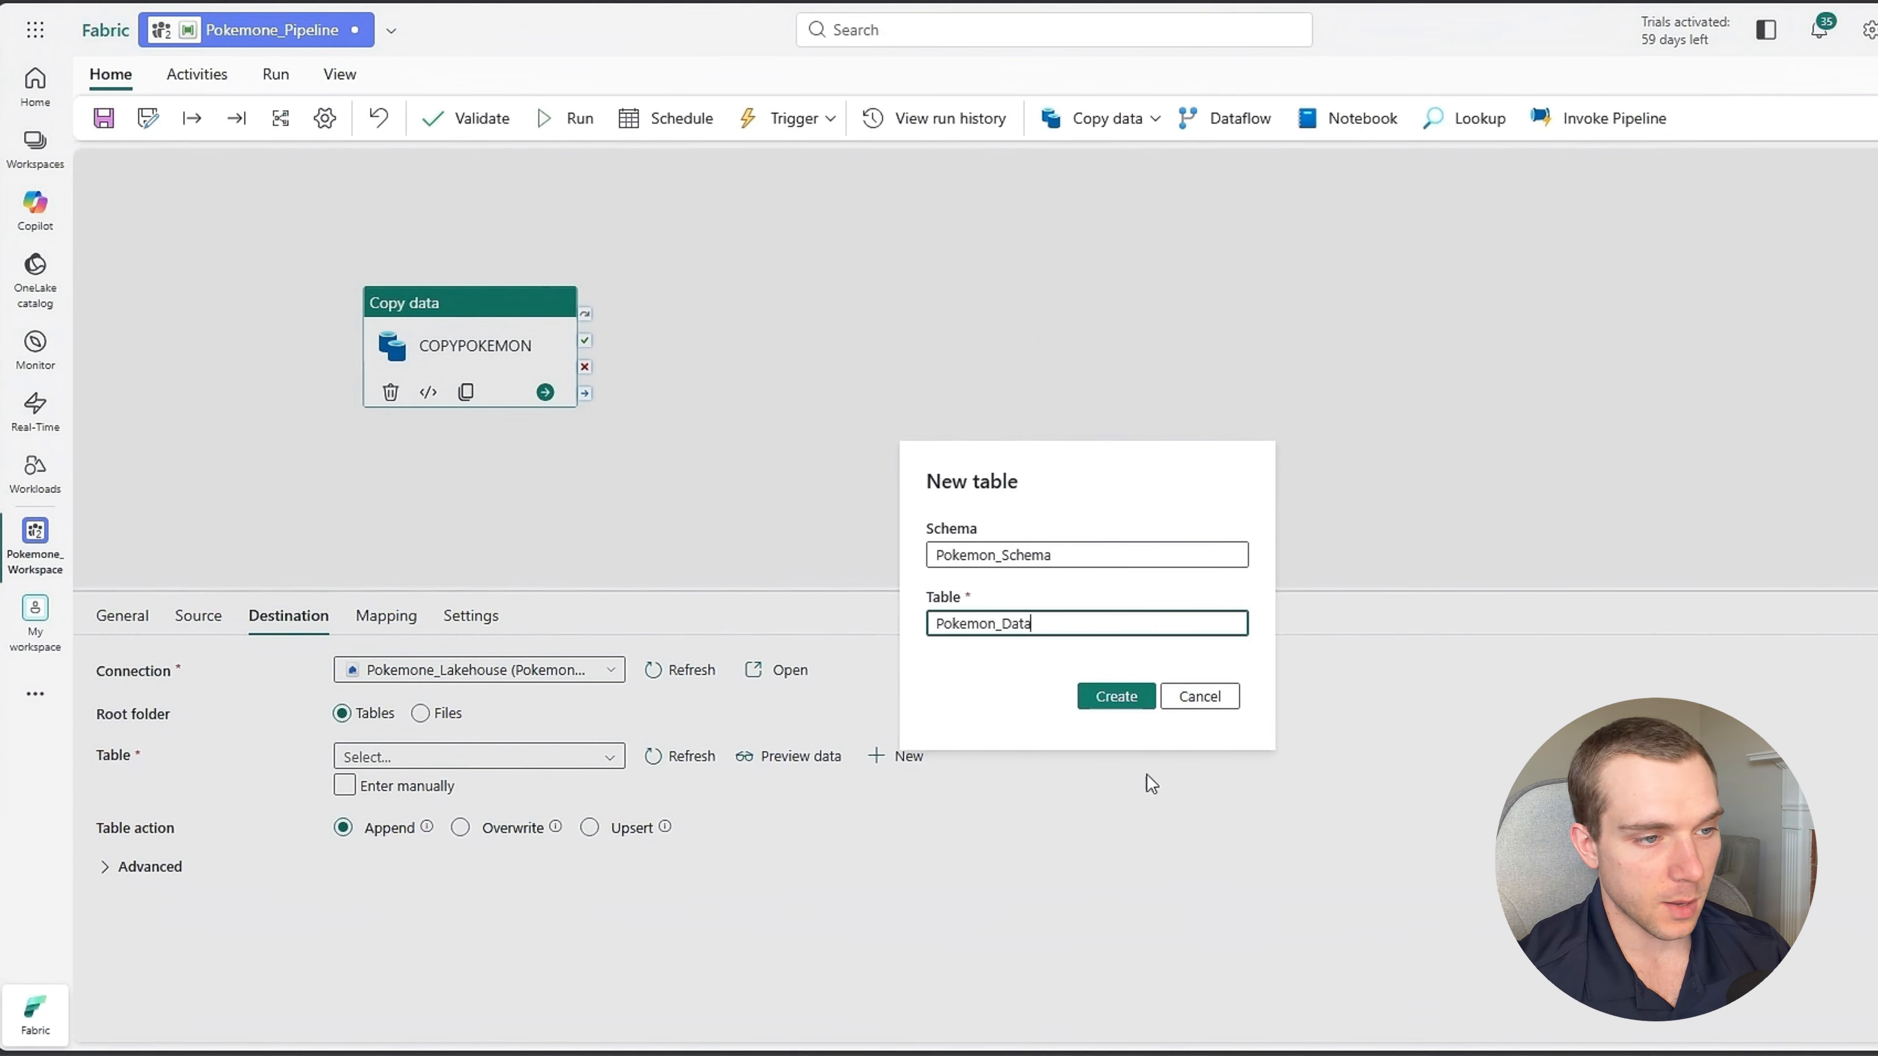
left_click(1116, 699)
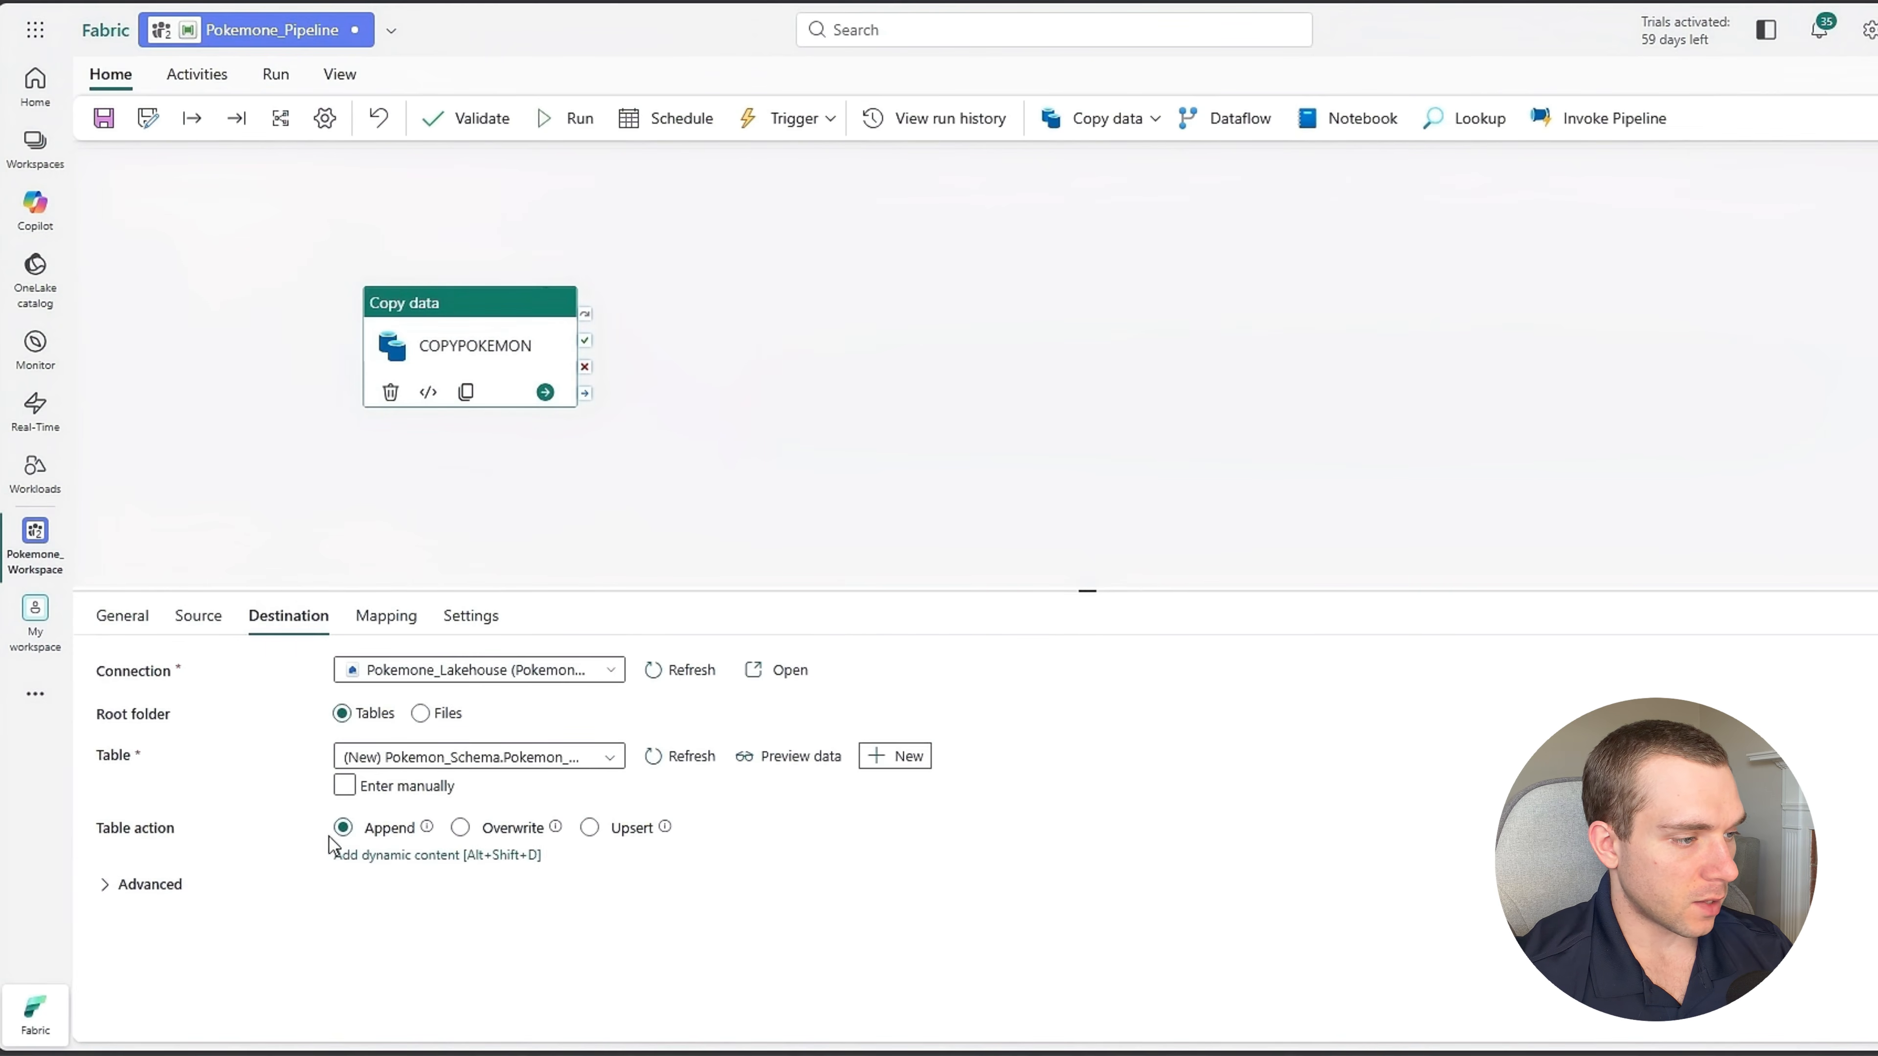
Set the destination's table action to Overwrite and open the activity's mapping settings.
left_click(459, 828)
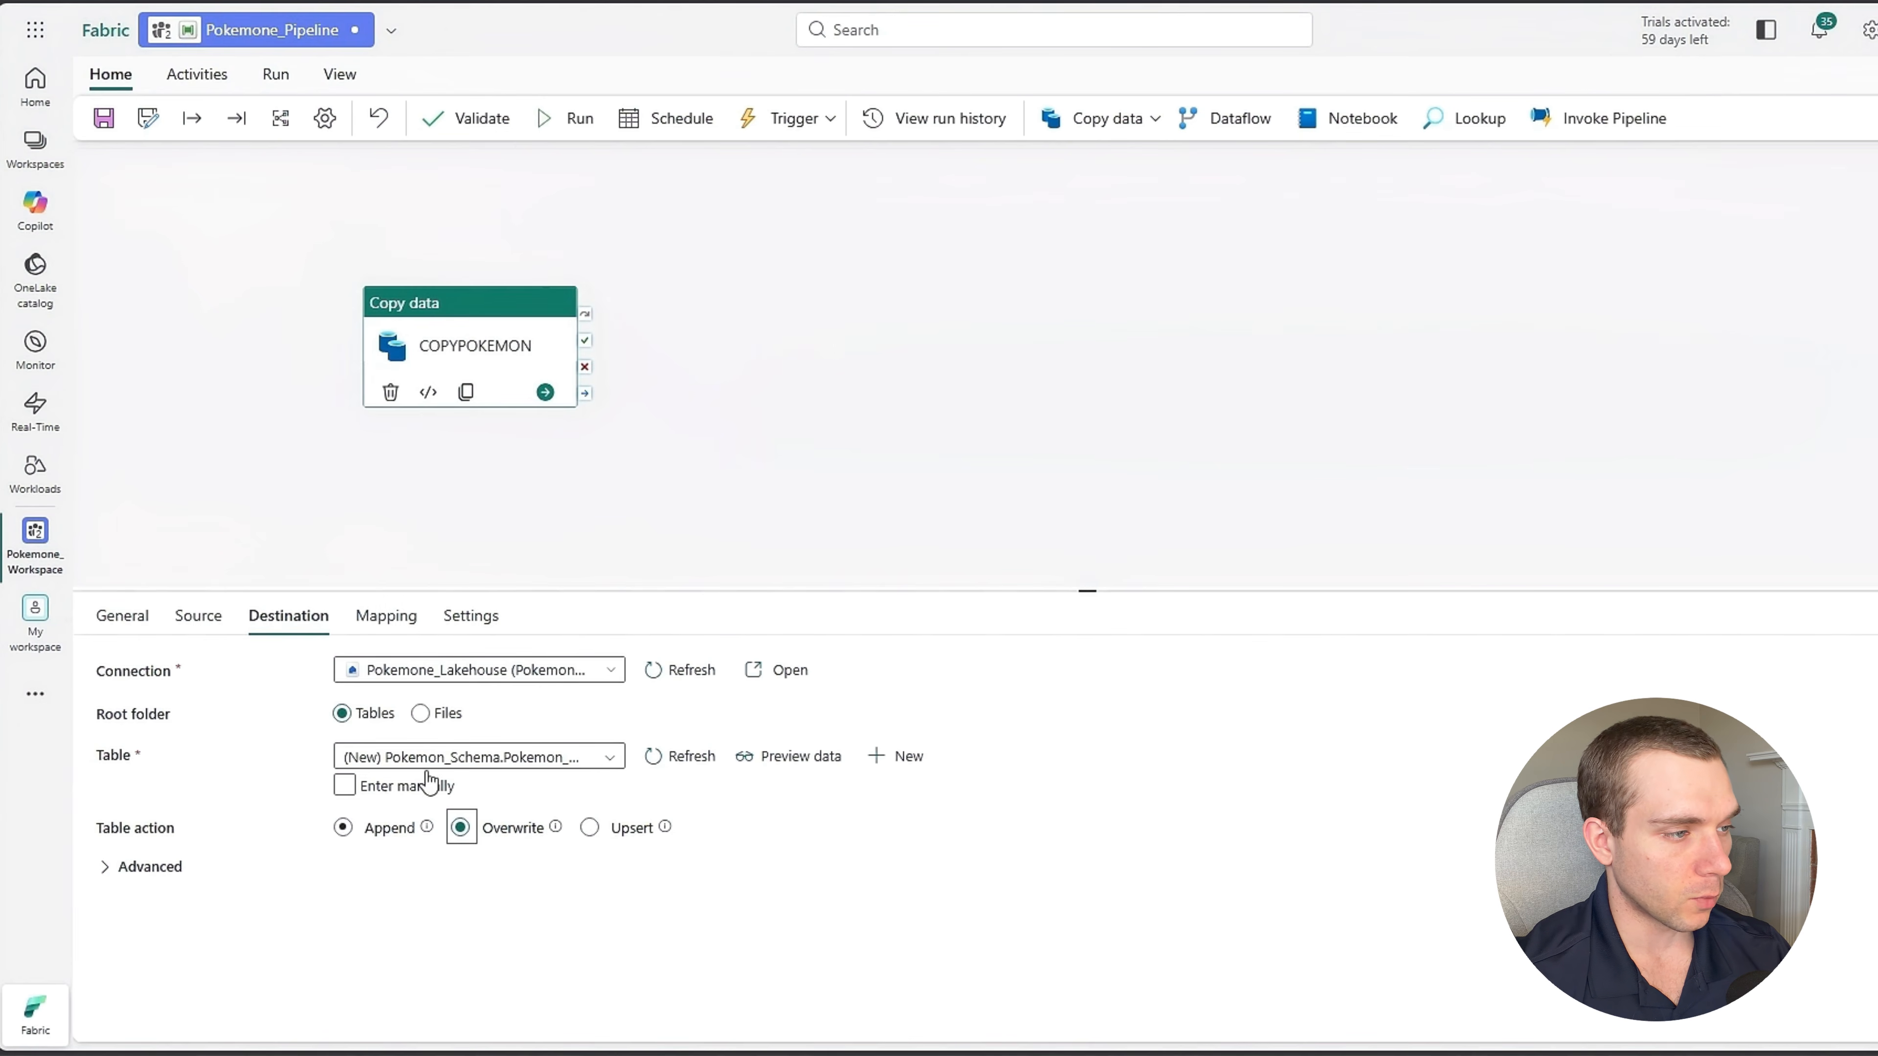
left_click(377, 620)
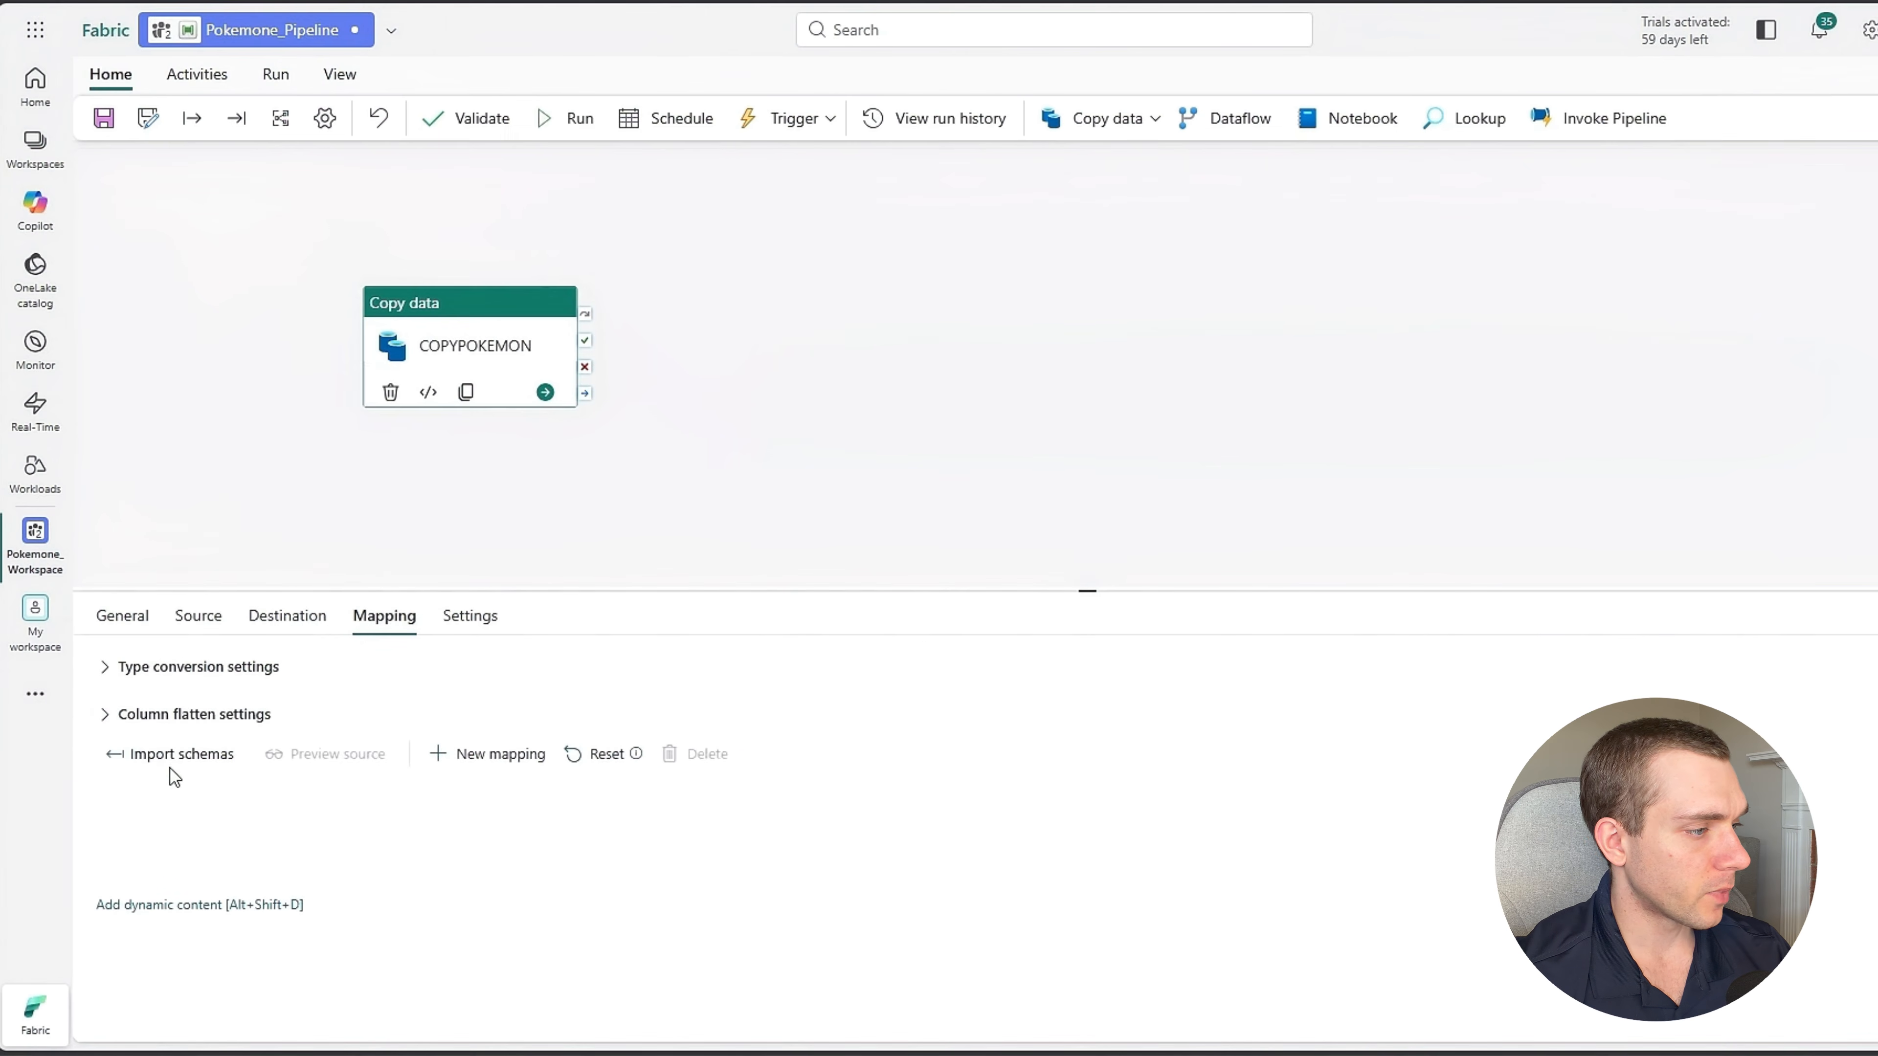
Import the source and destination schemas into the copy activity's mapping and enlarge the settings area to show all rows.
left_click(194, 769)
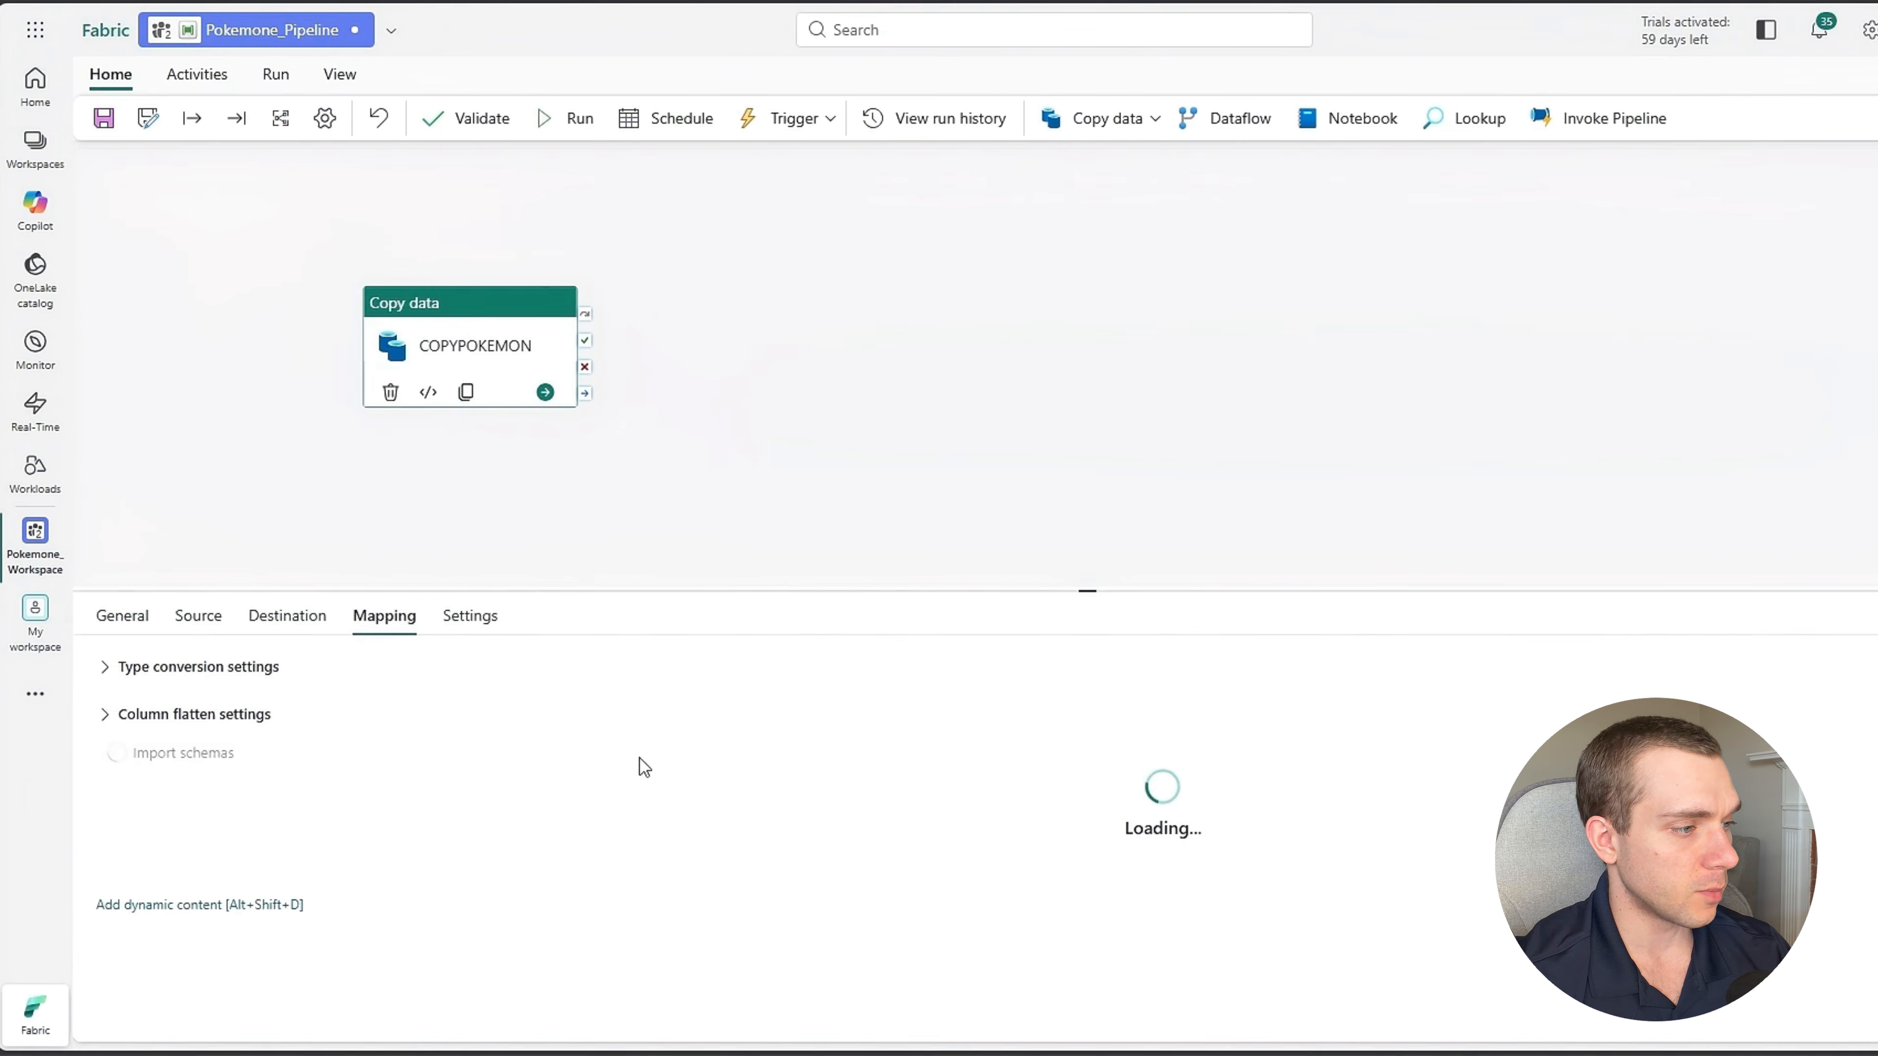
left_click_drag(1073, 591, 1083, 203)
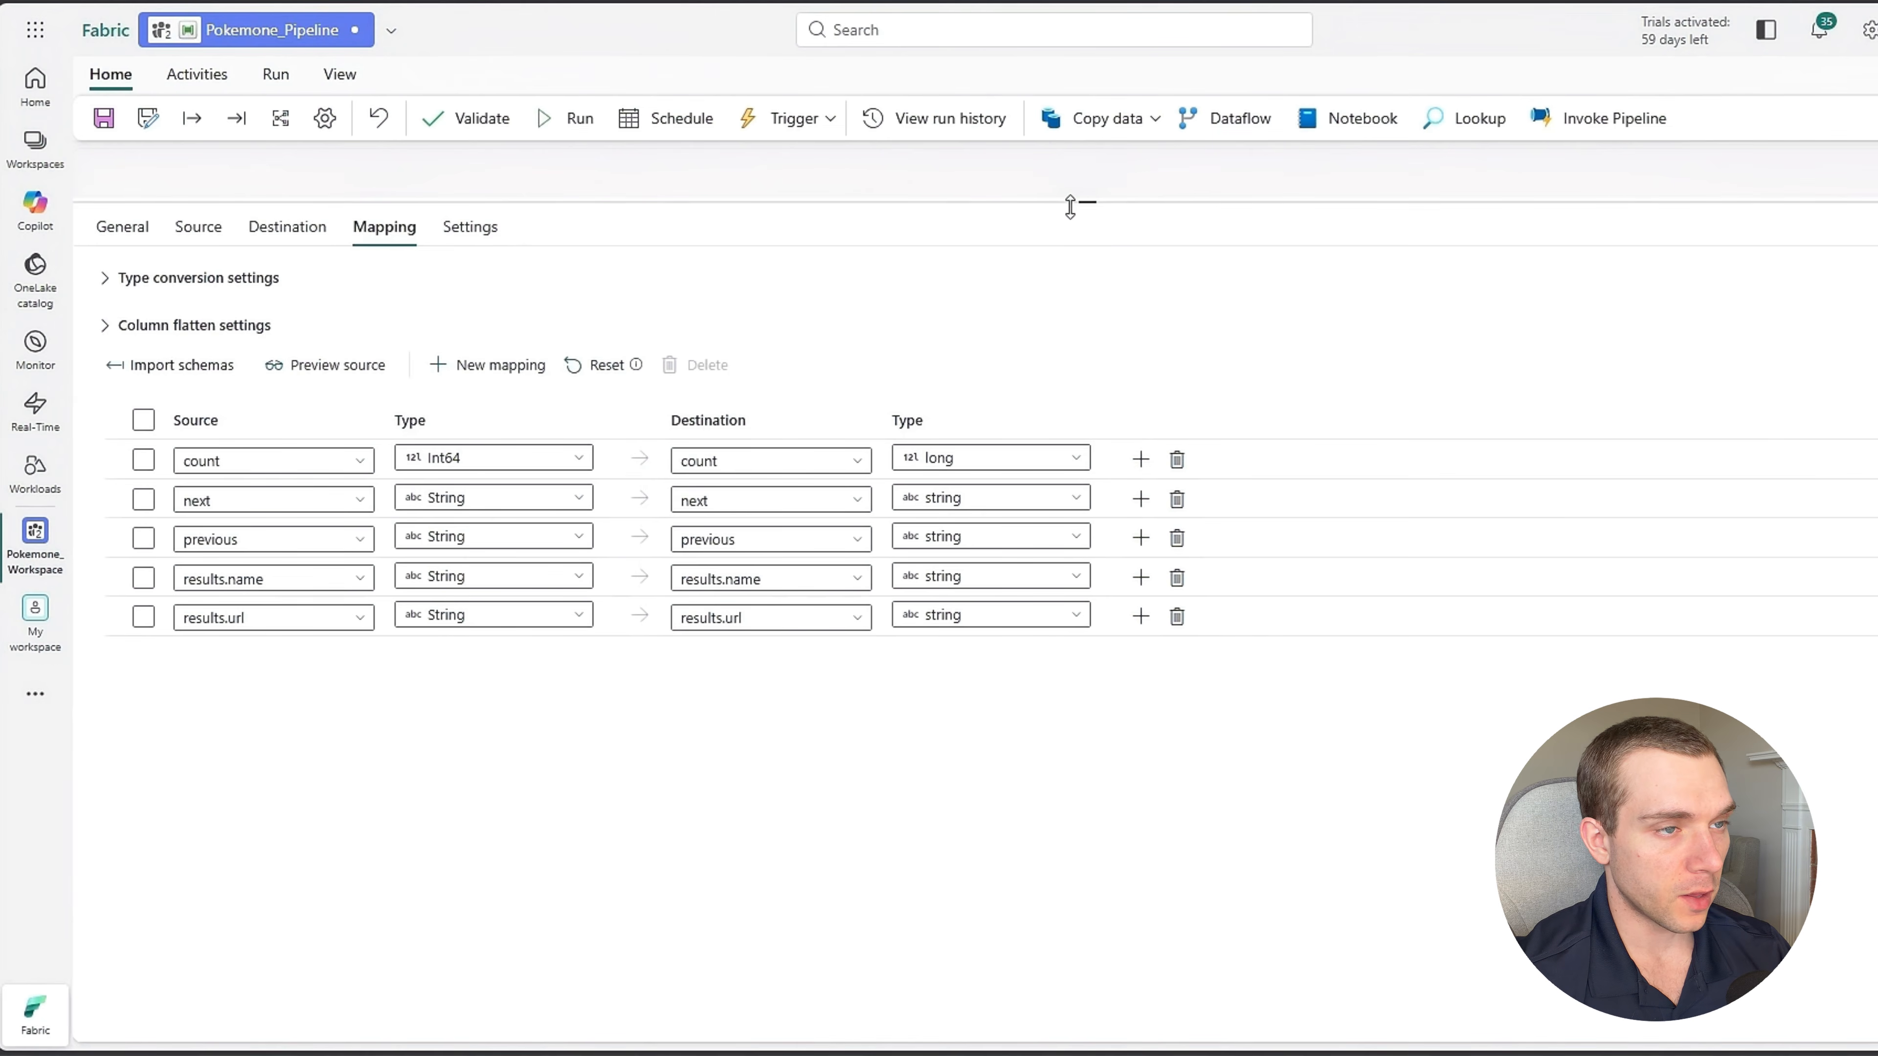
left_click_drag(1069, 207, 1070, 235)
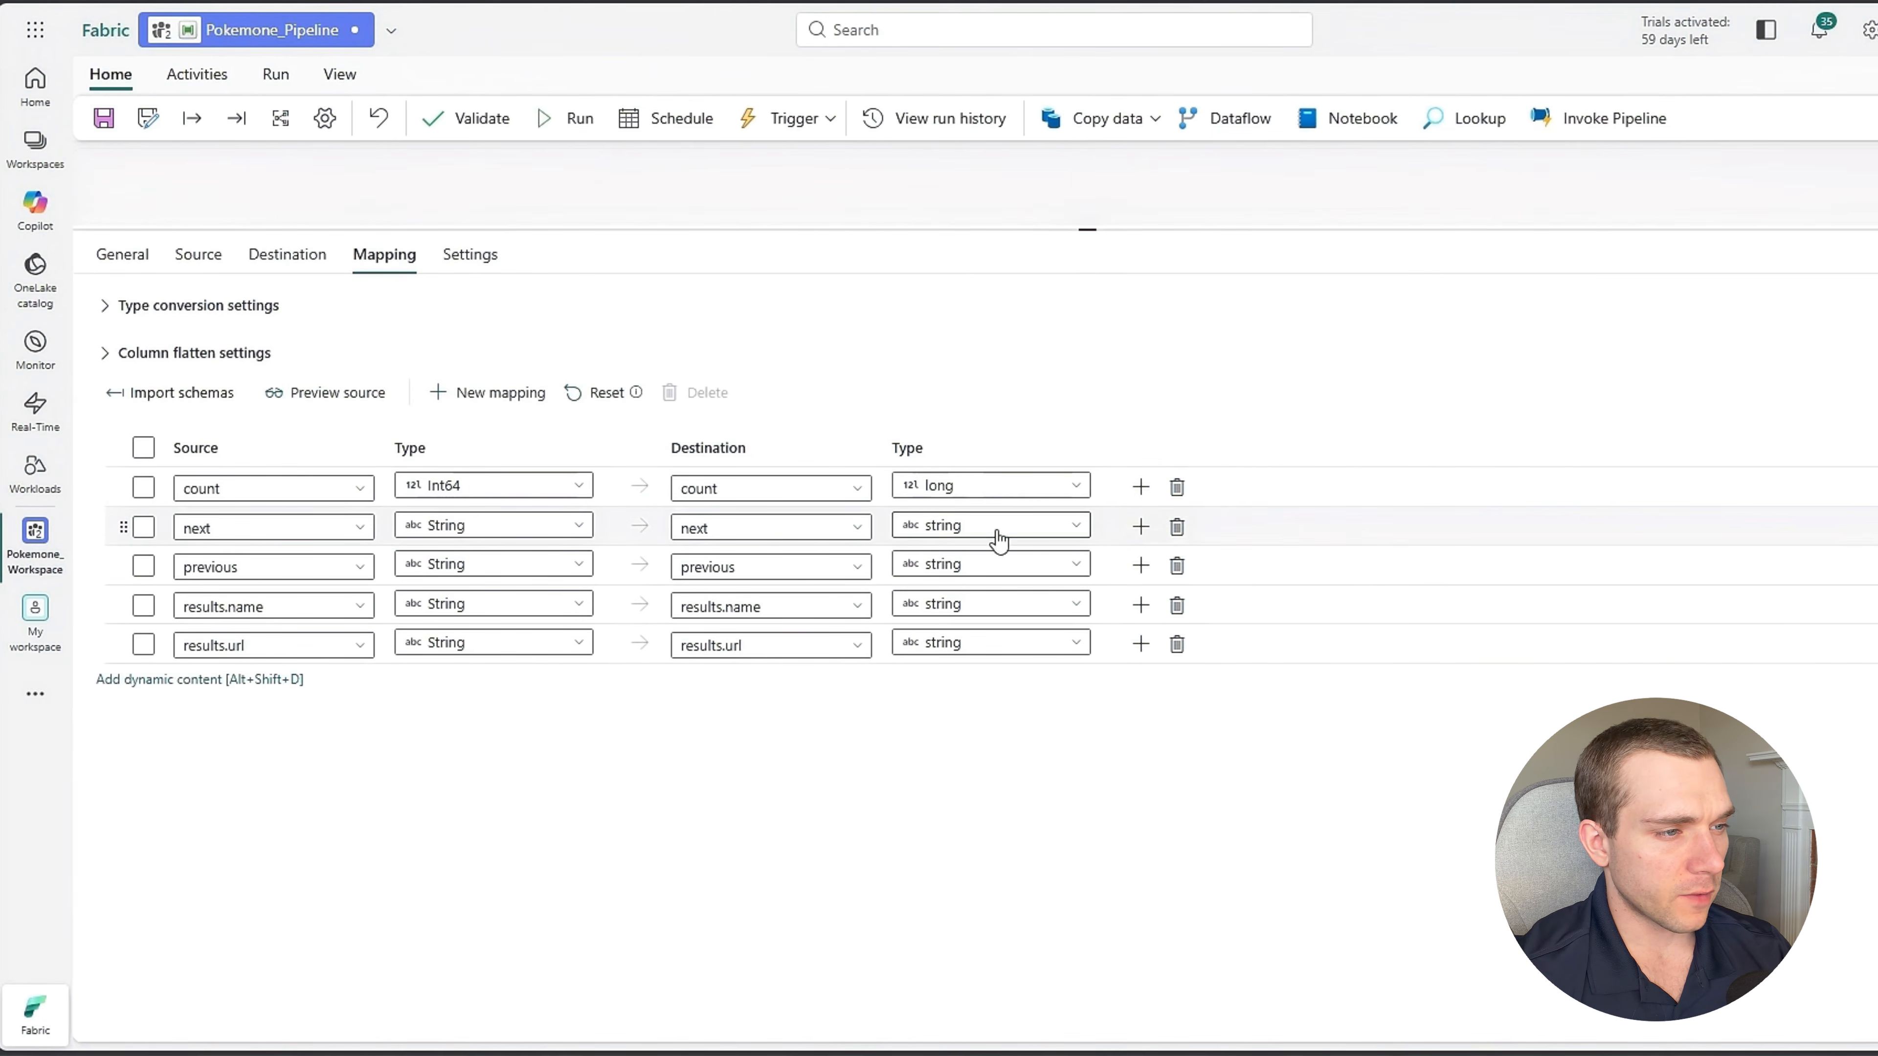
Delete the count, next and previous column mappings, keeping only results.name and results.url.
left_click(1141, 487)
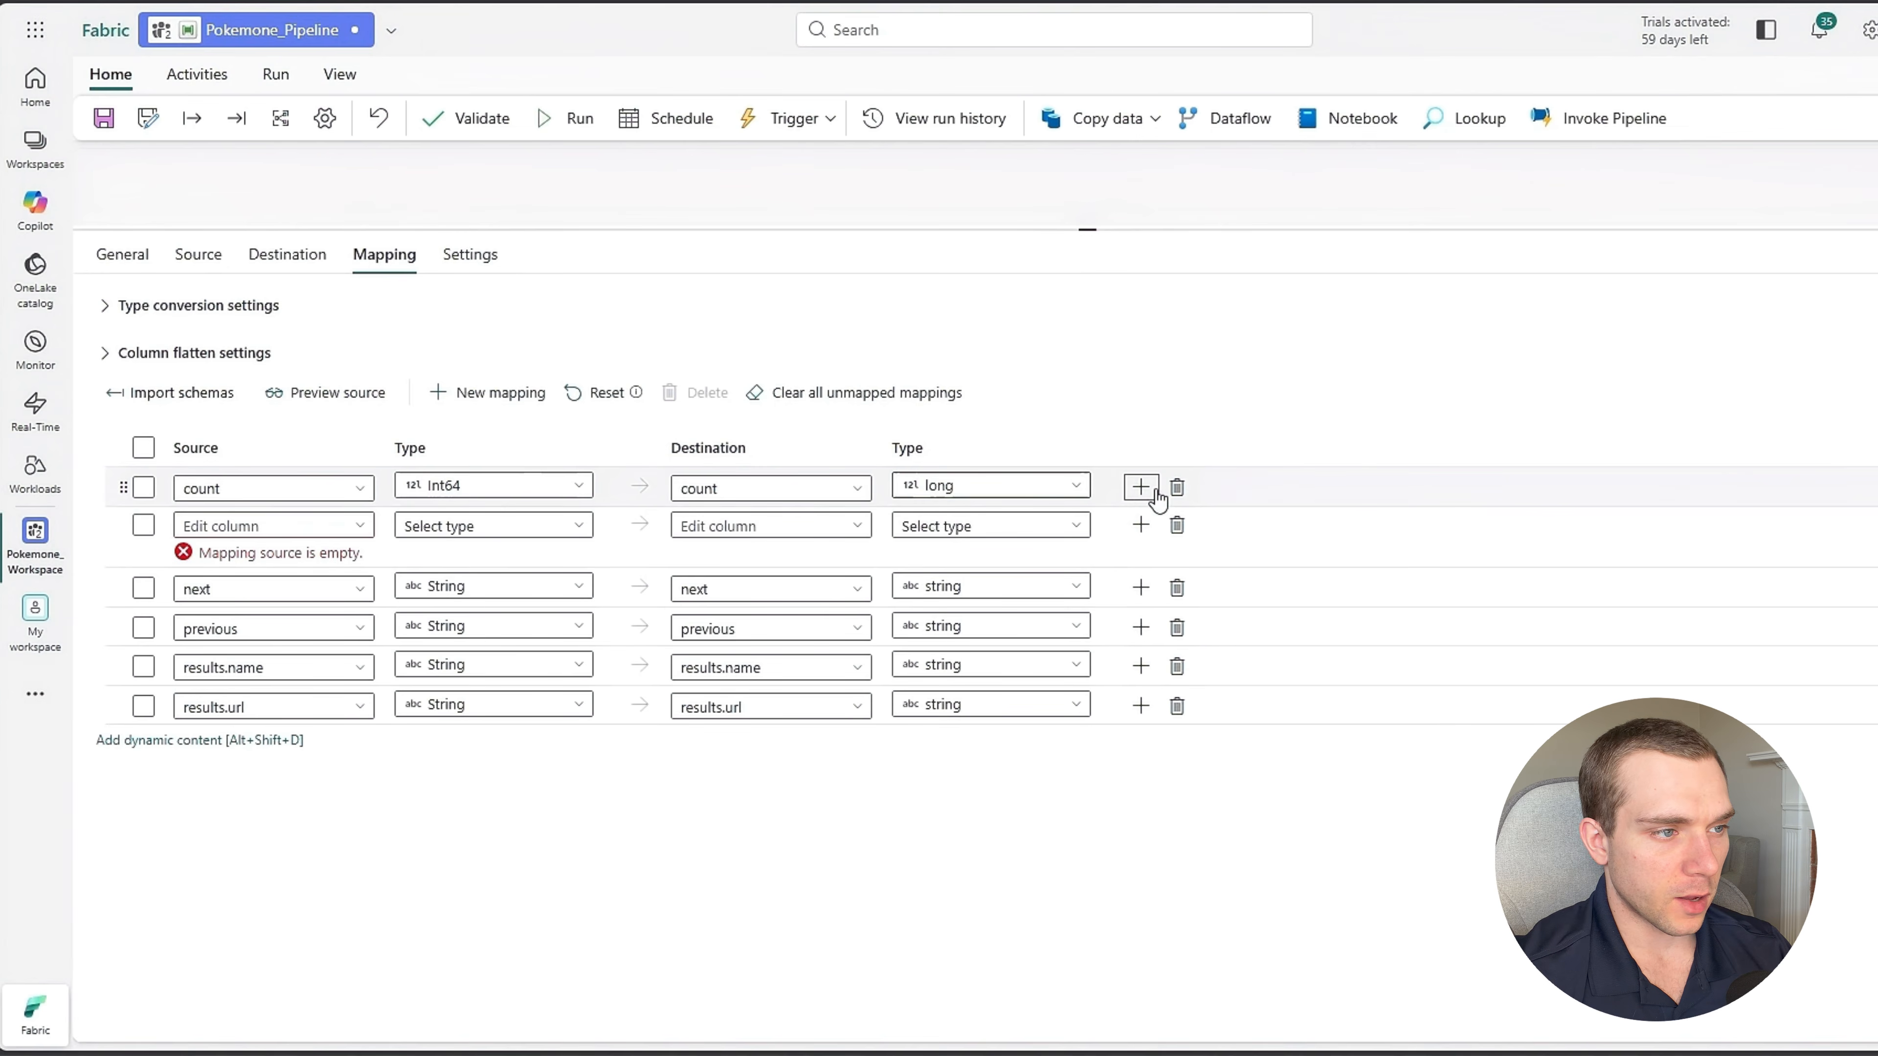
left_click(1177, 487)
left_click(1177, 488)
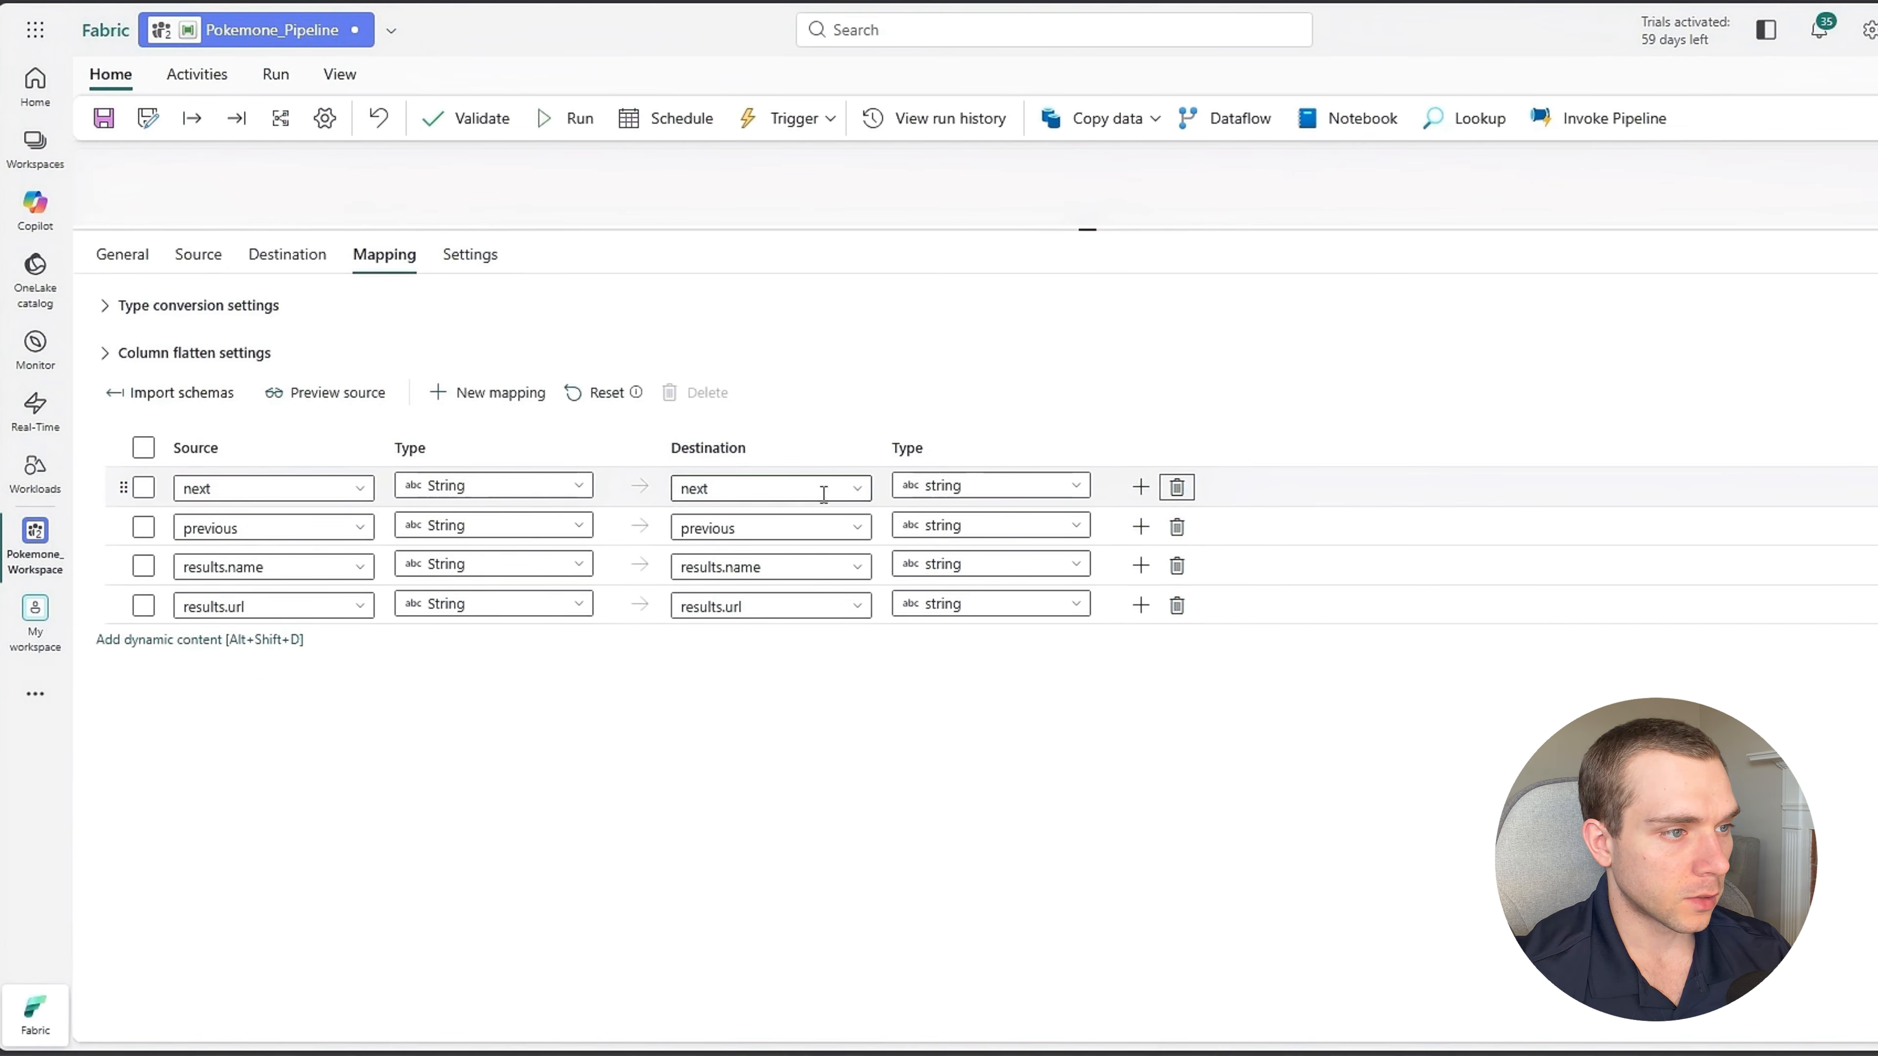
left_click(1177, 487)
left_click(1178, 487)
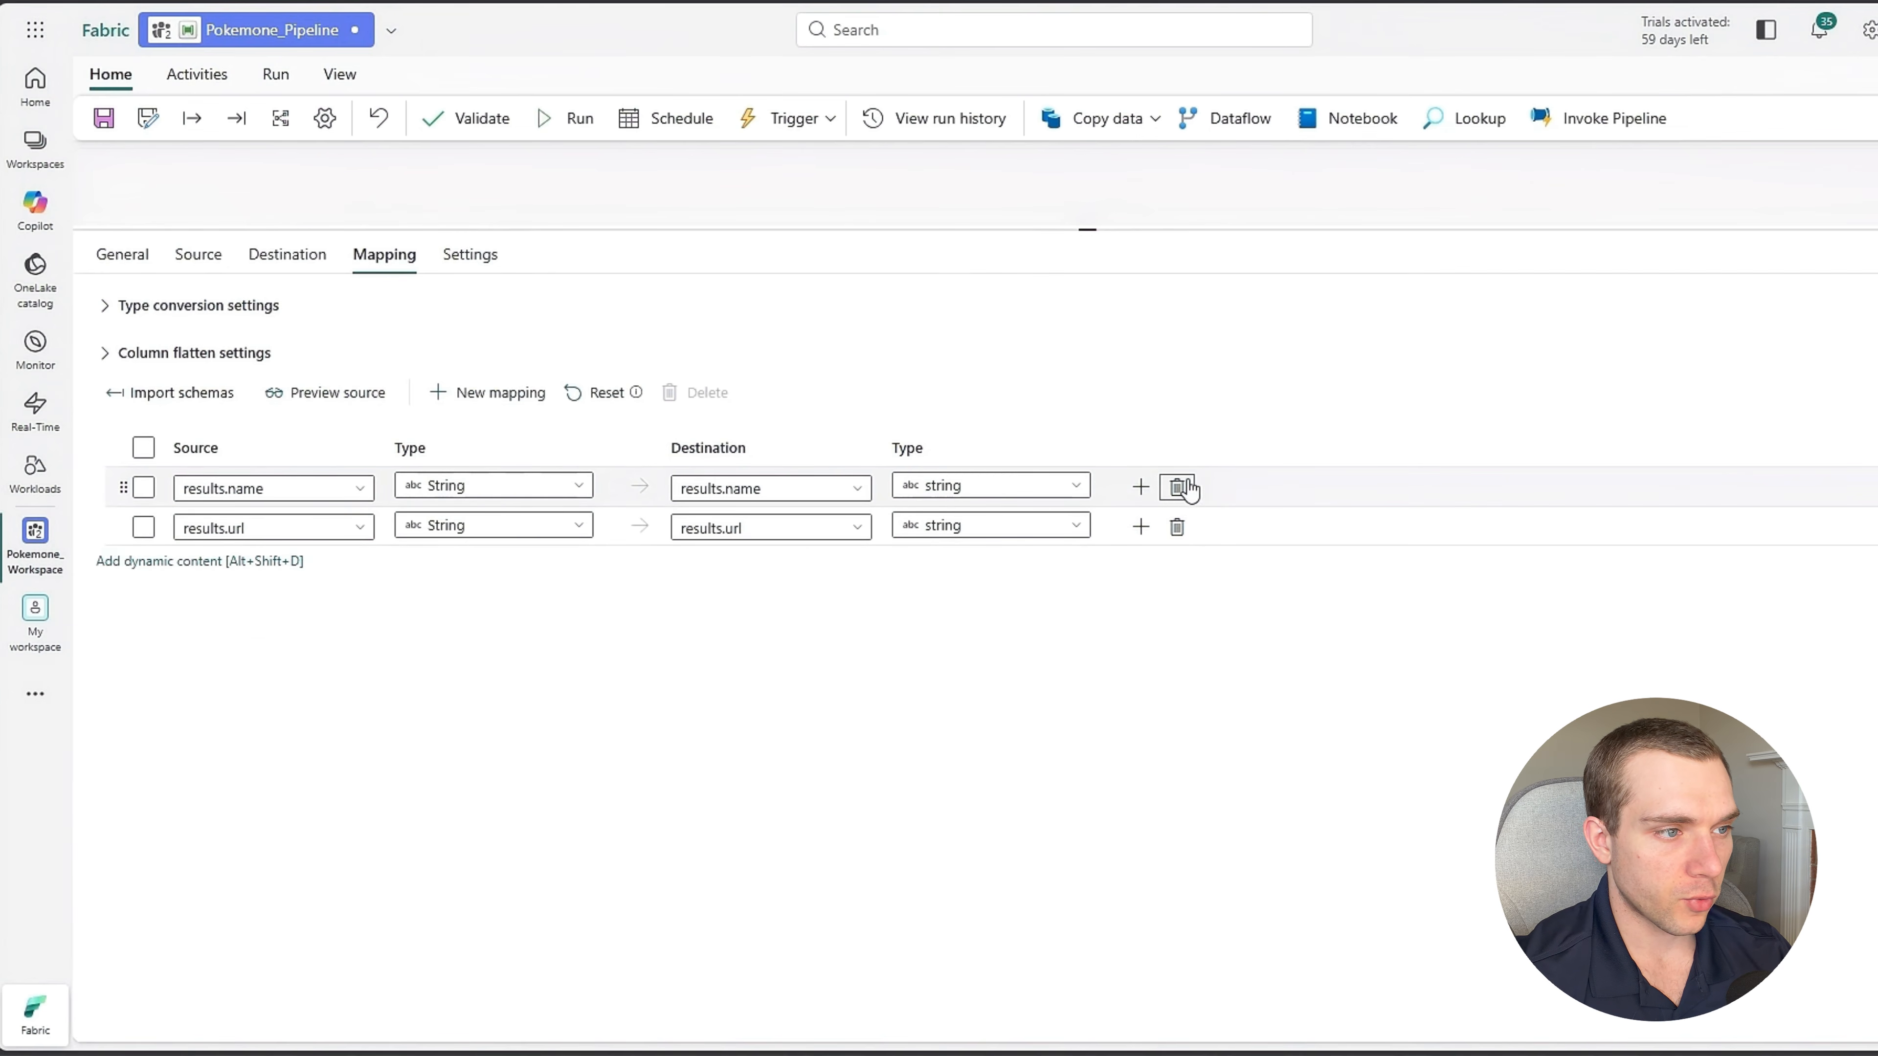
Rename the destination columns to pokemon_name for results.name and url for results.url.
left_click(809, 490)
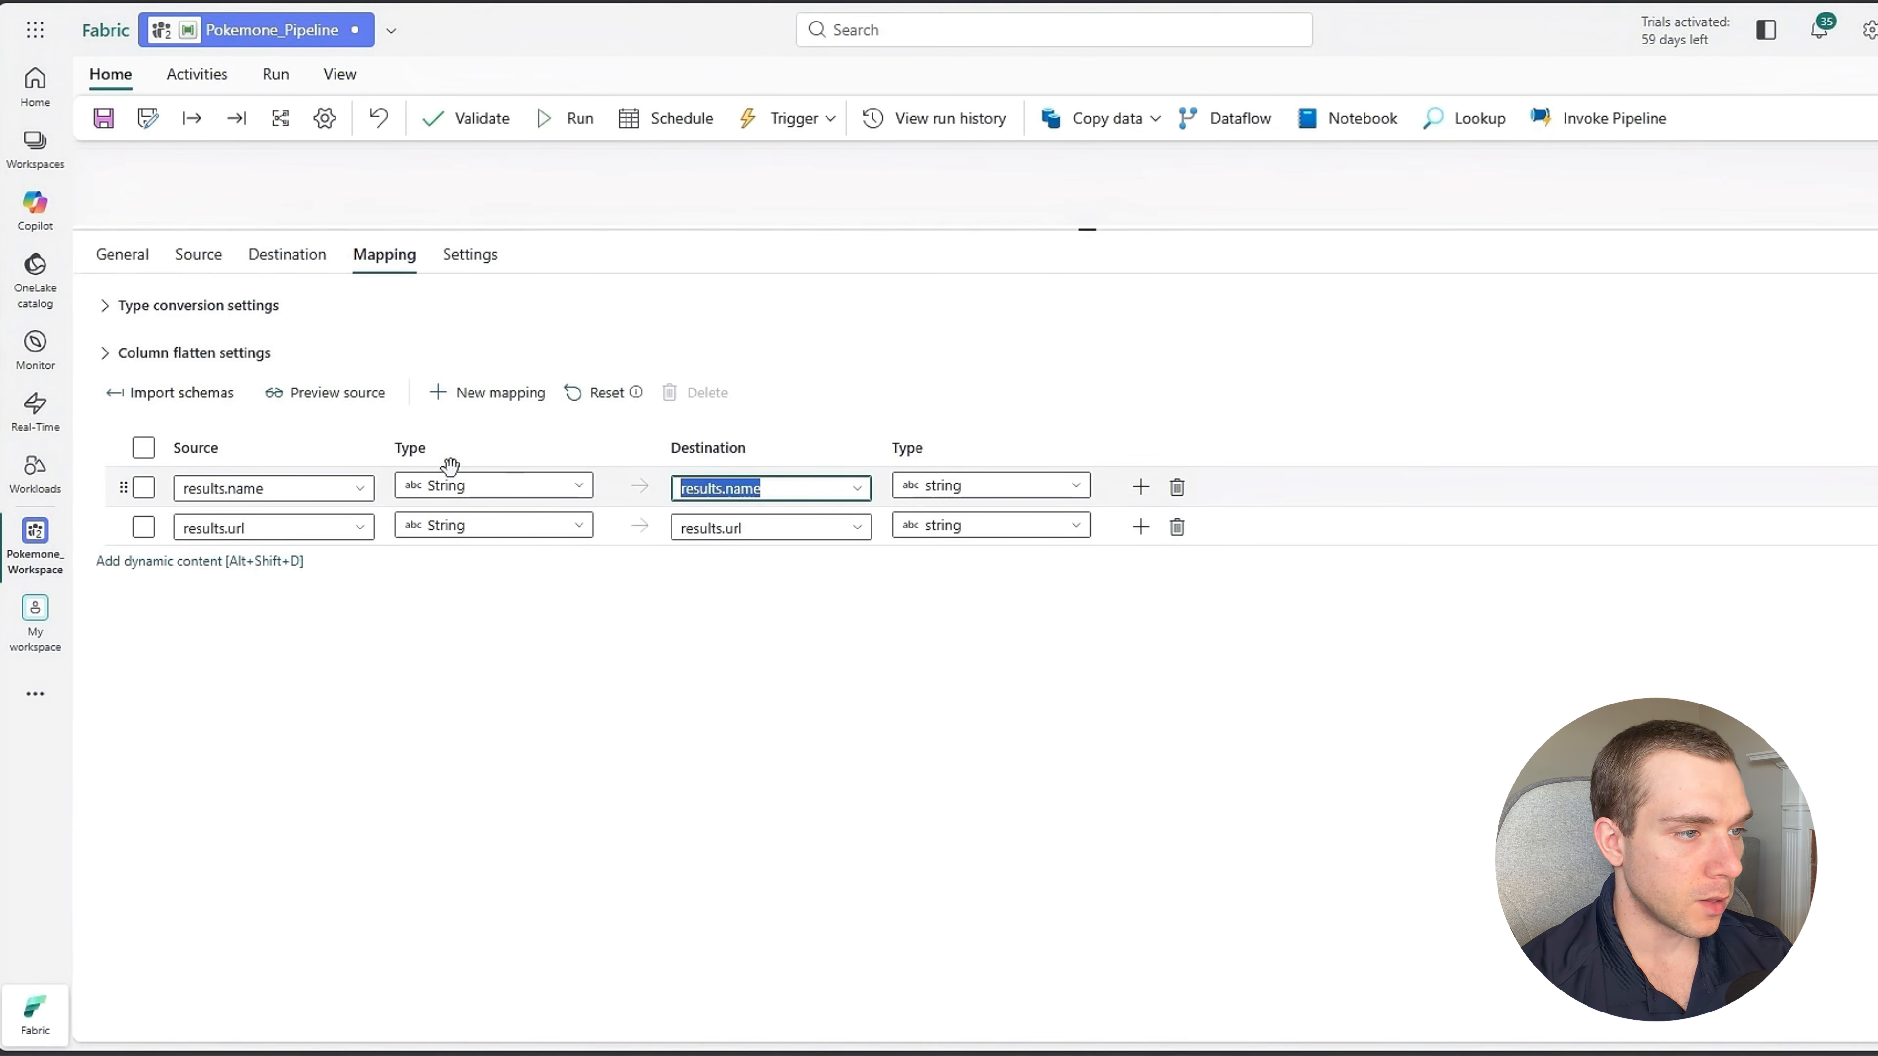
type("po")
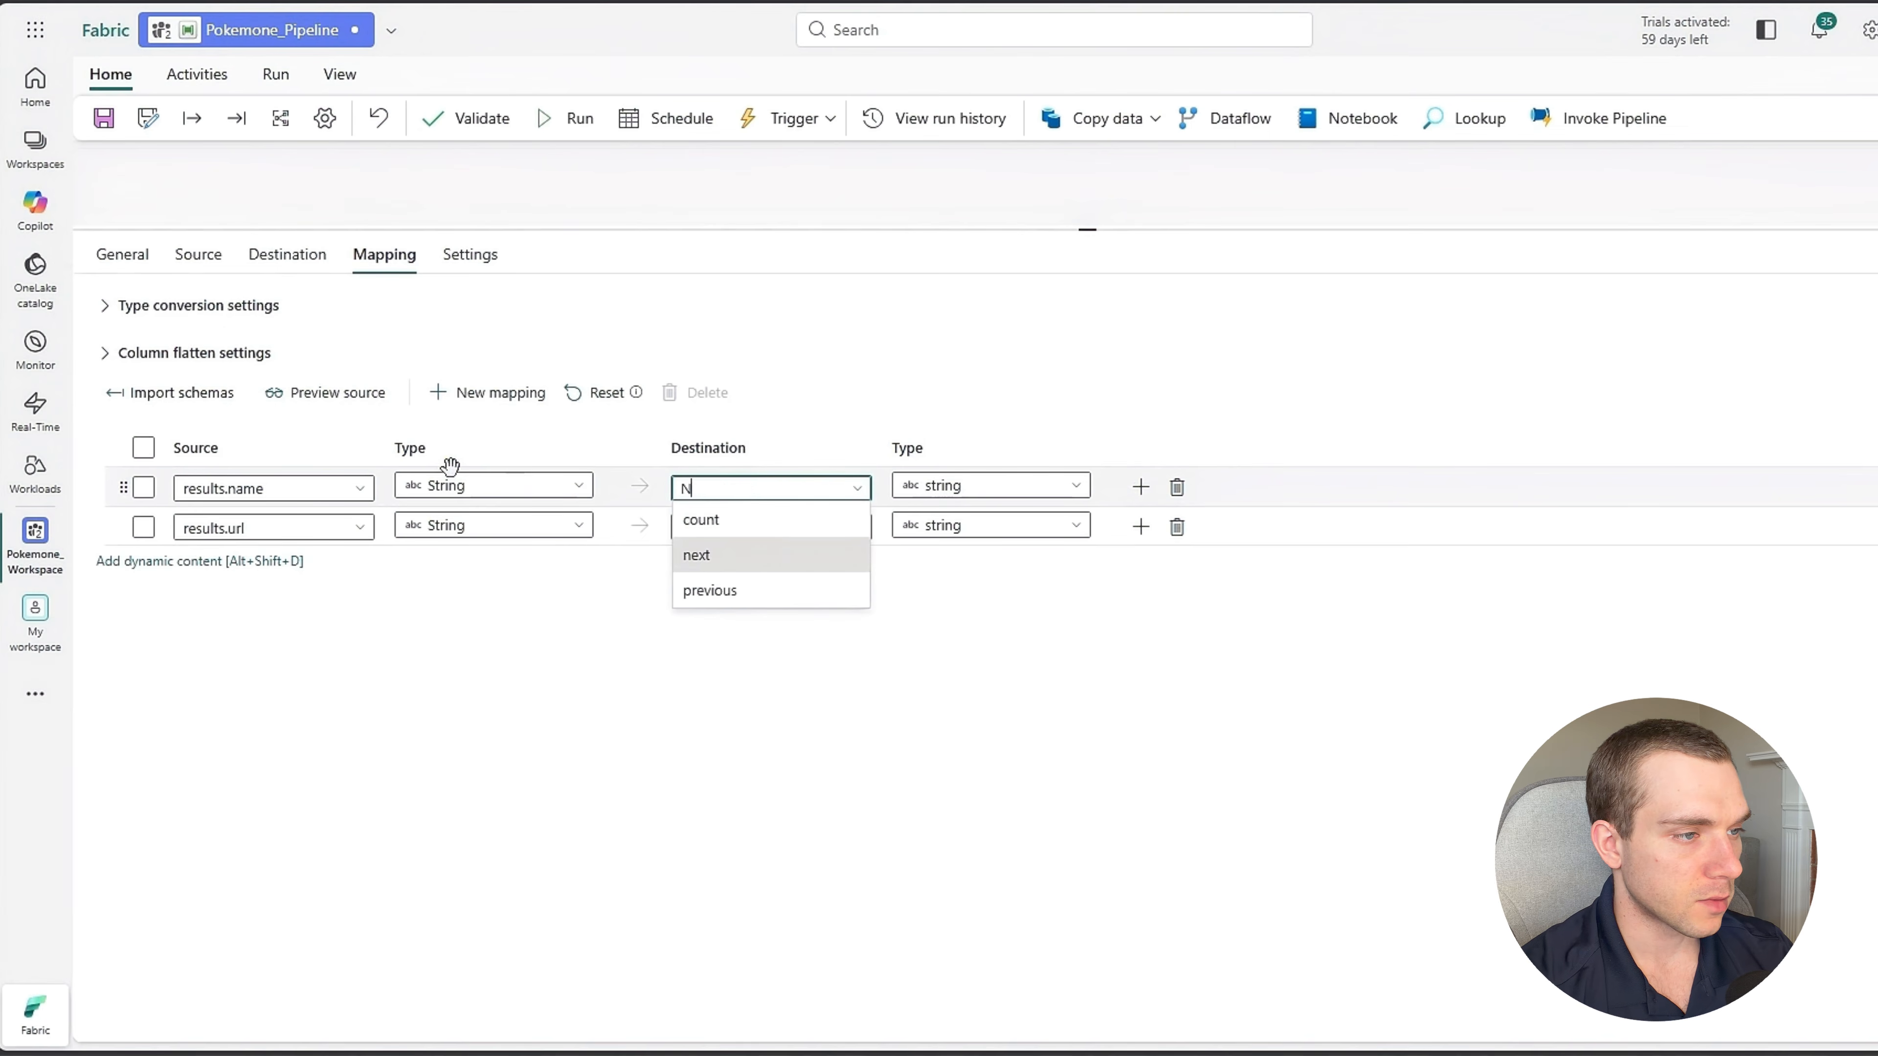
type("kemon_name")
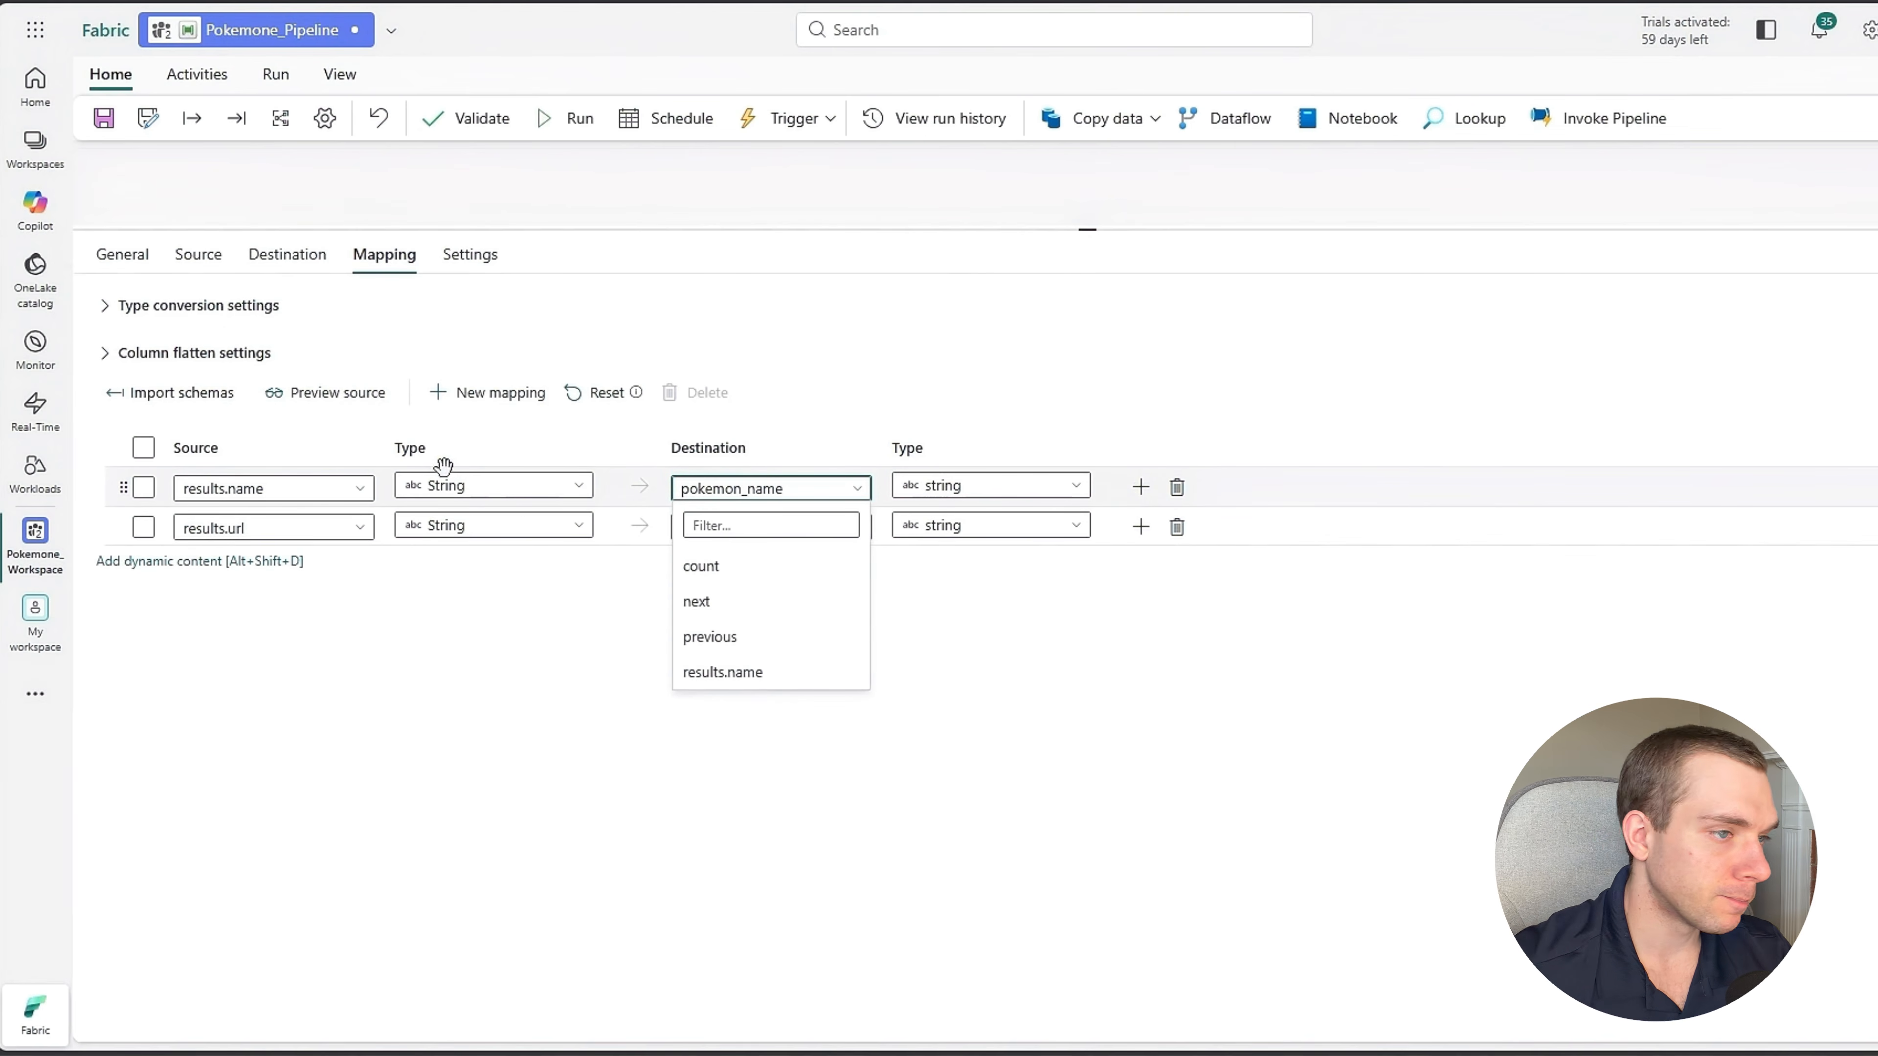
left_click(838, 825)
left_click(775, 528)
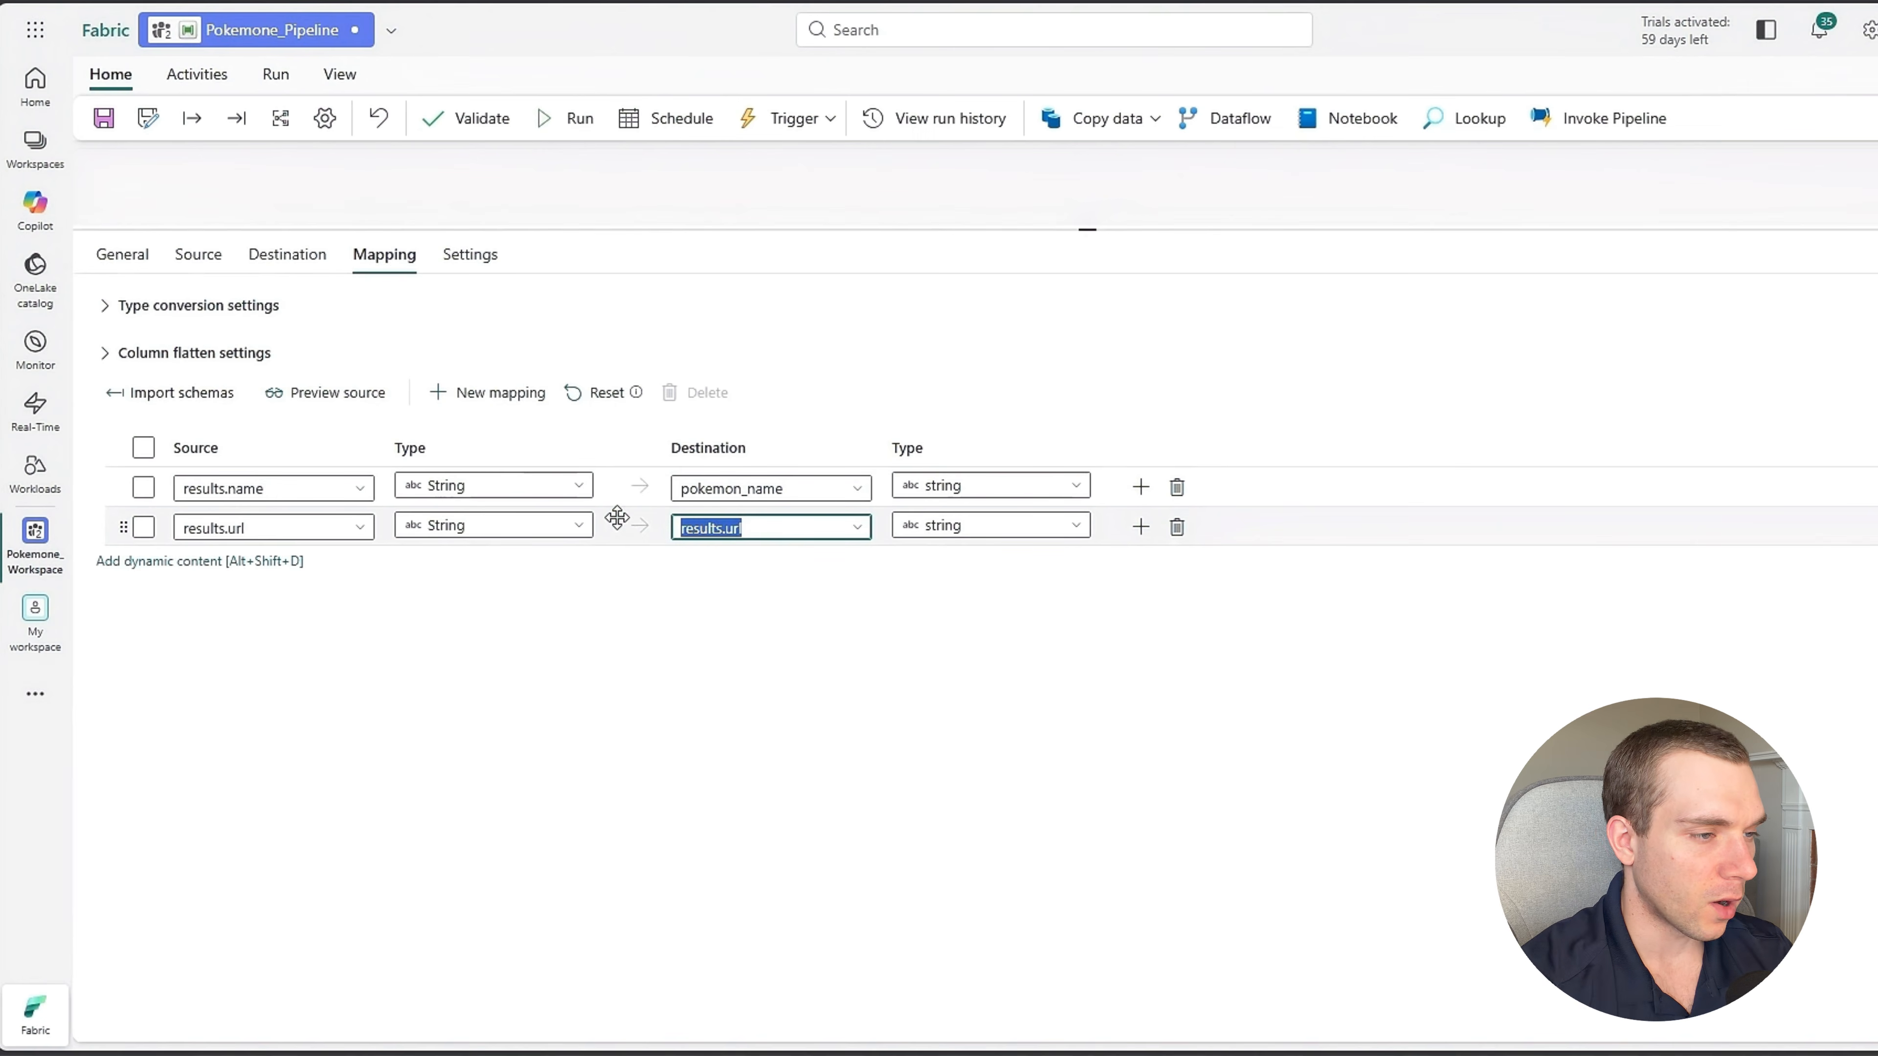
type("url")
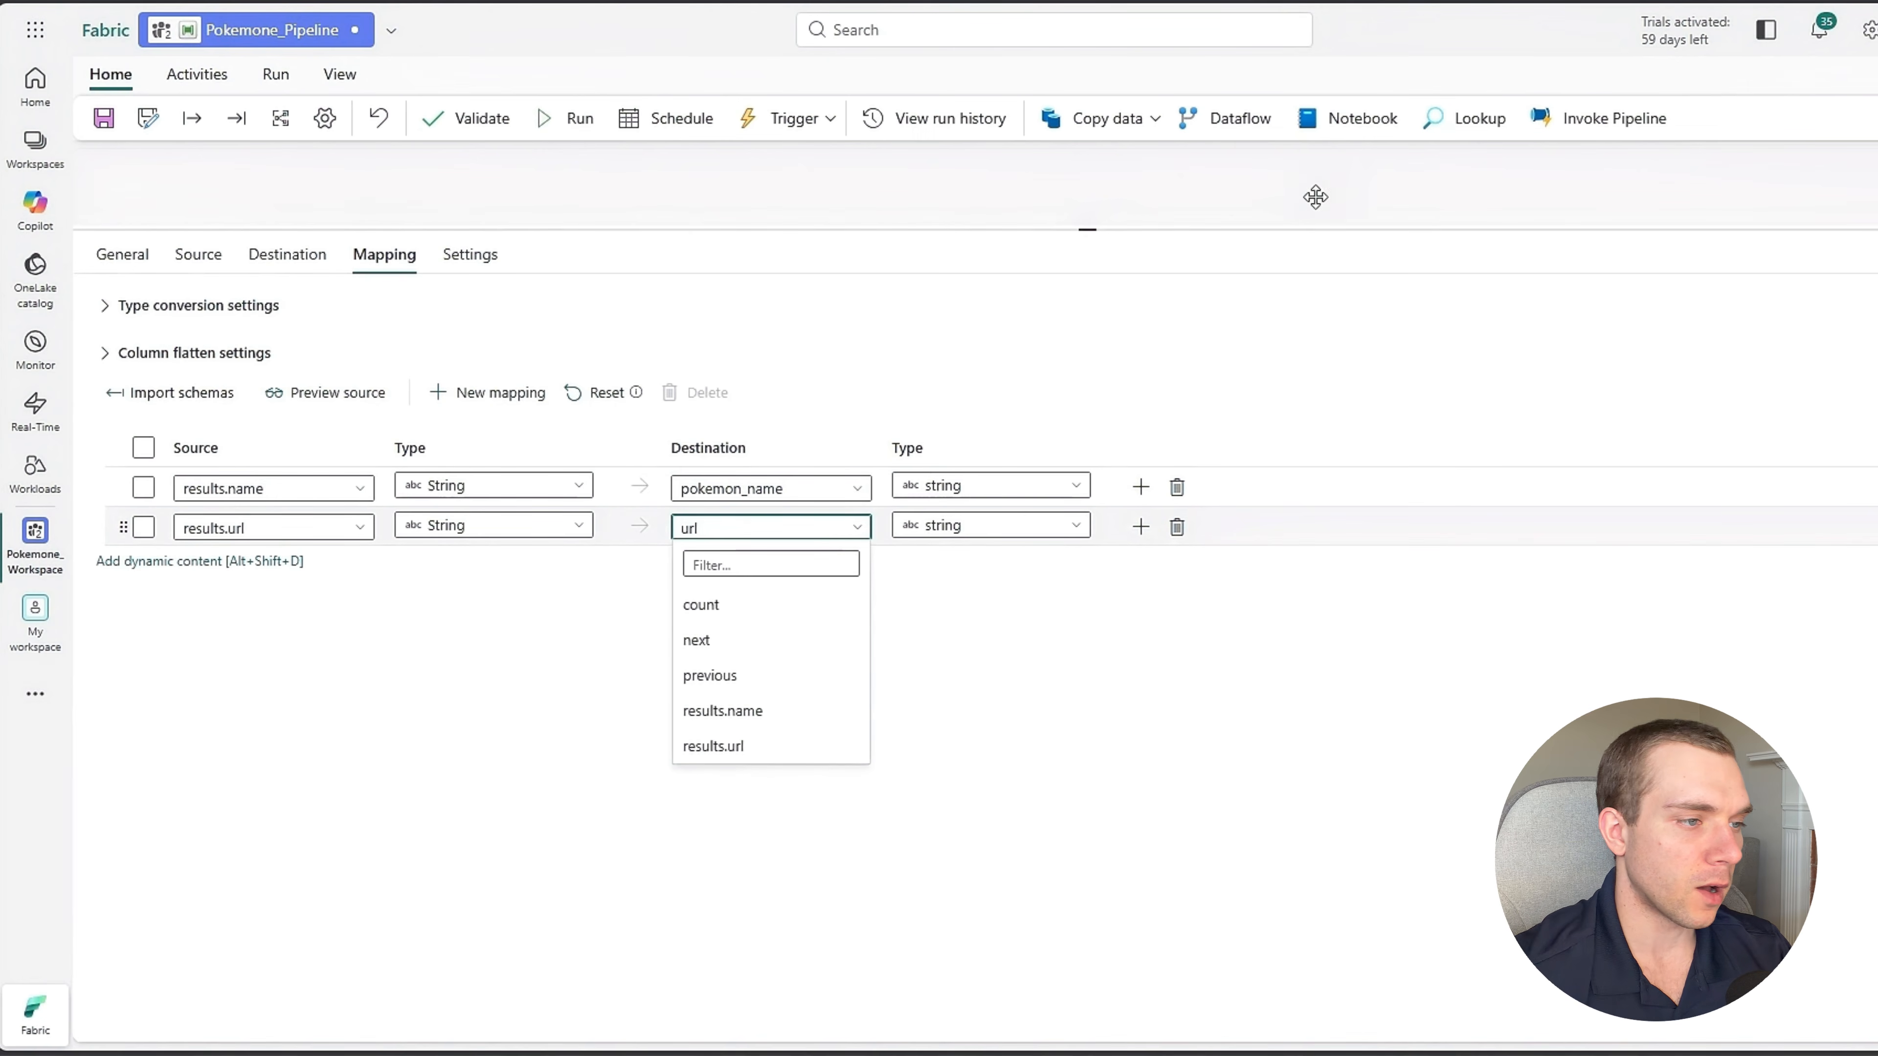
left_click(1219, 799)
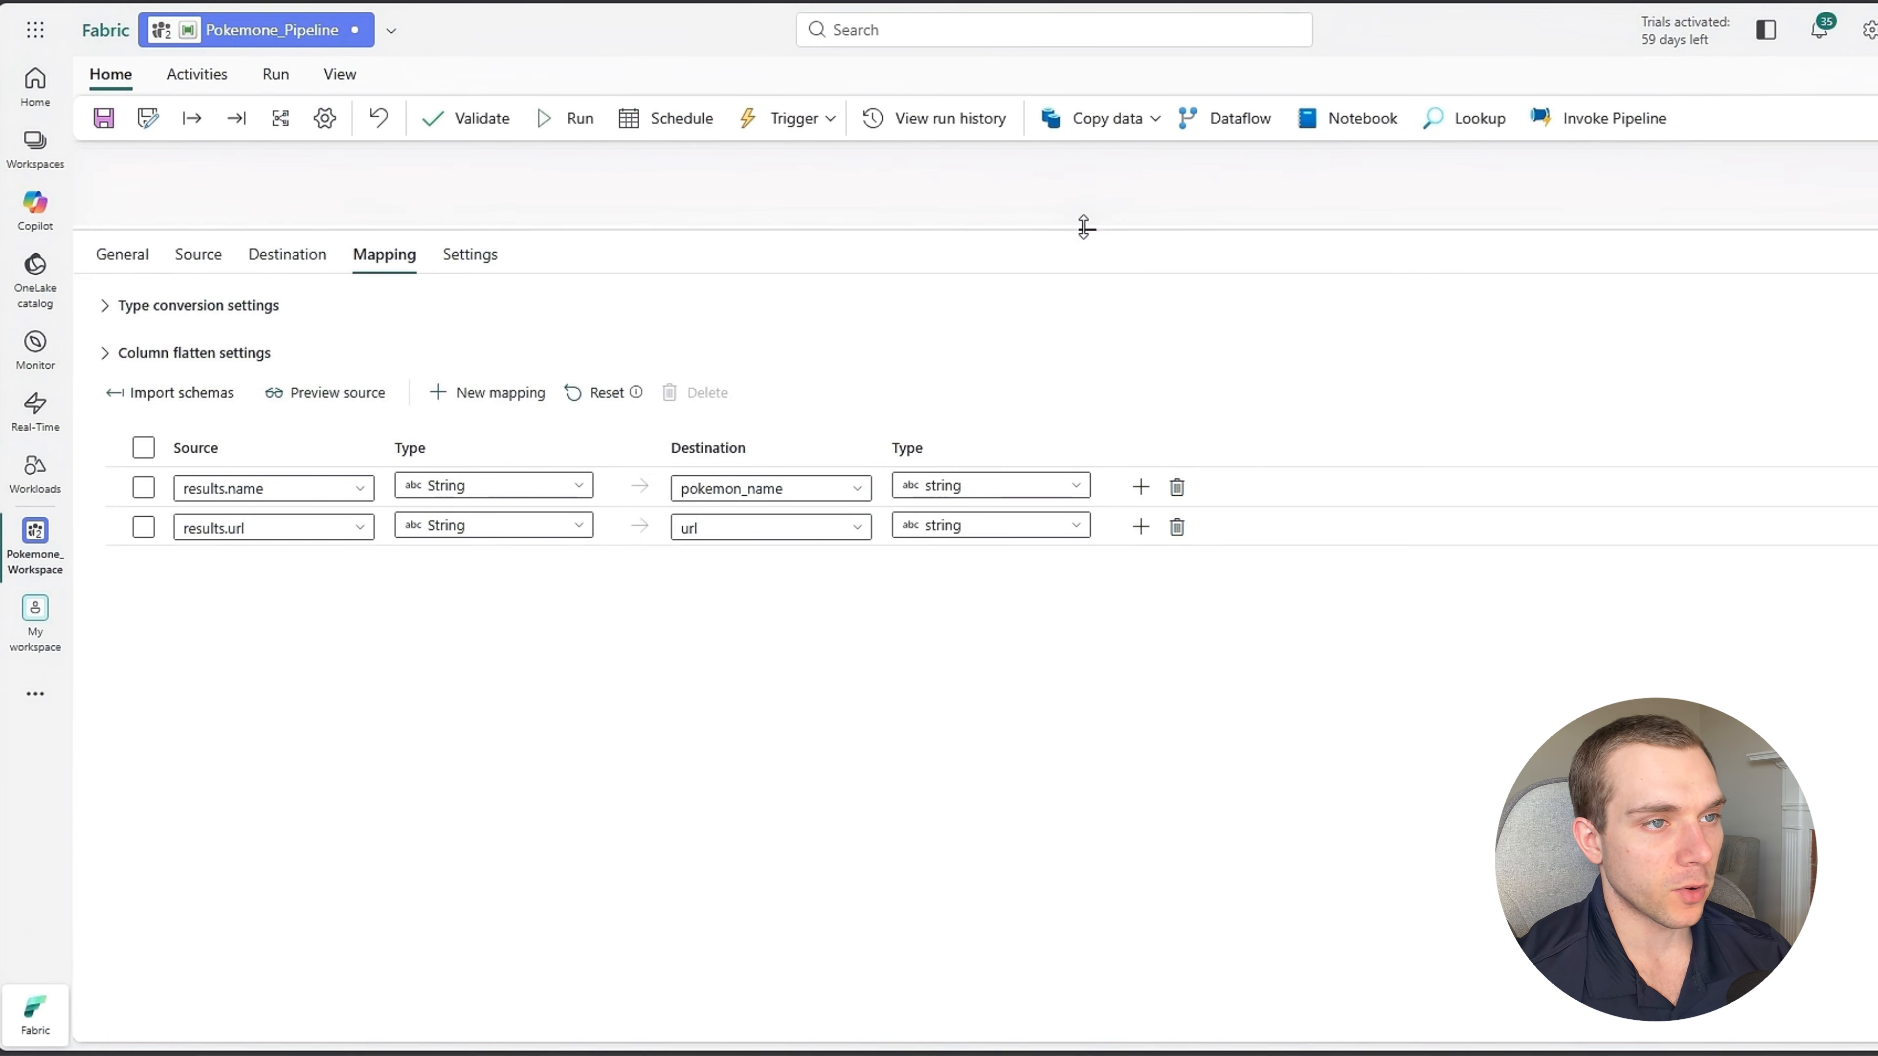
Bring the pipeline canvas back into view, validate the pipeline, and save and run it.
left_click_drag(1088, 229, 1072, 357)
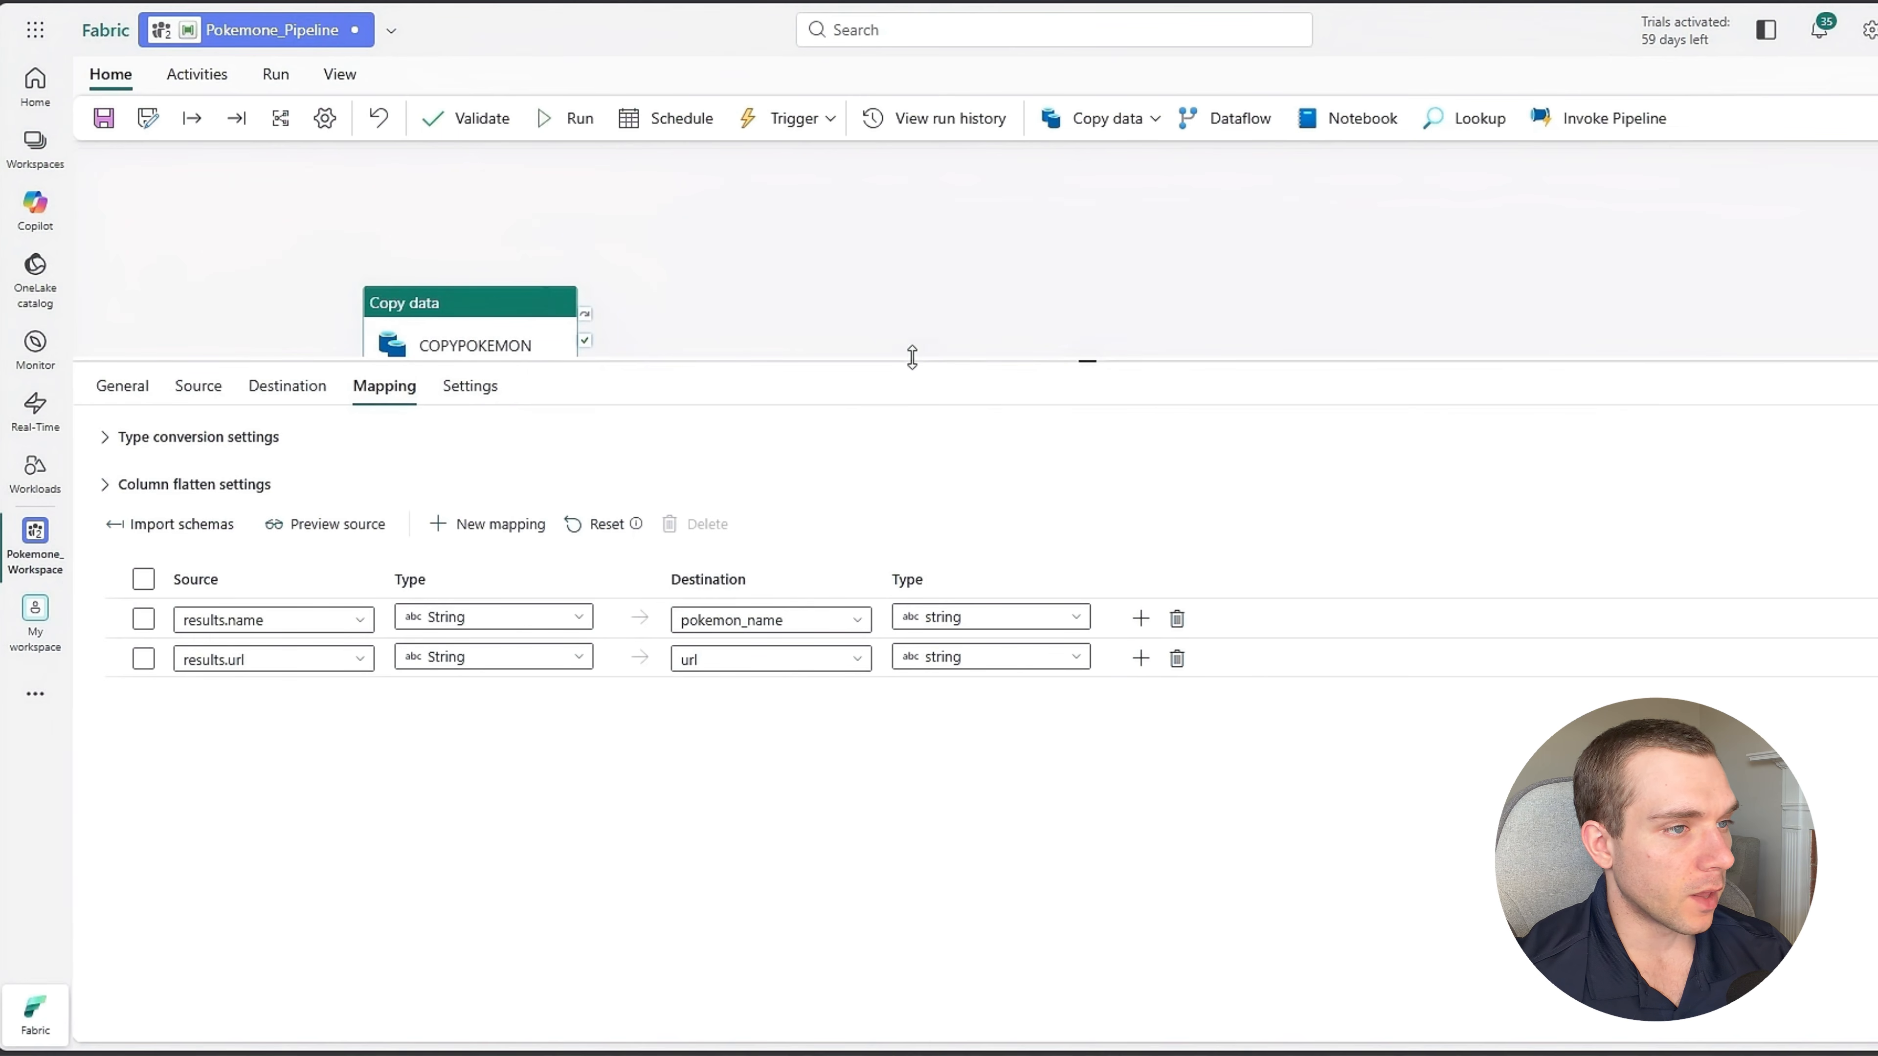
left_click_drag(912, 358, 939, 596)
left_click(1005, 414)
left_click_drag(920, 390, 979, 386)
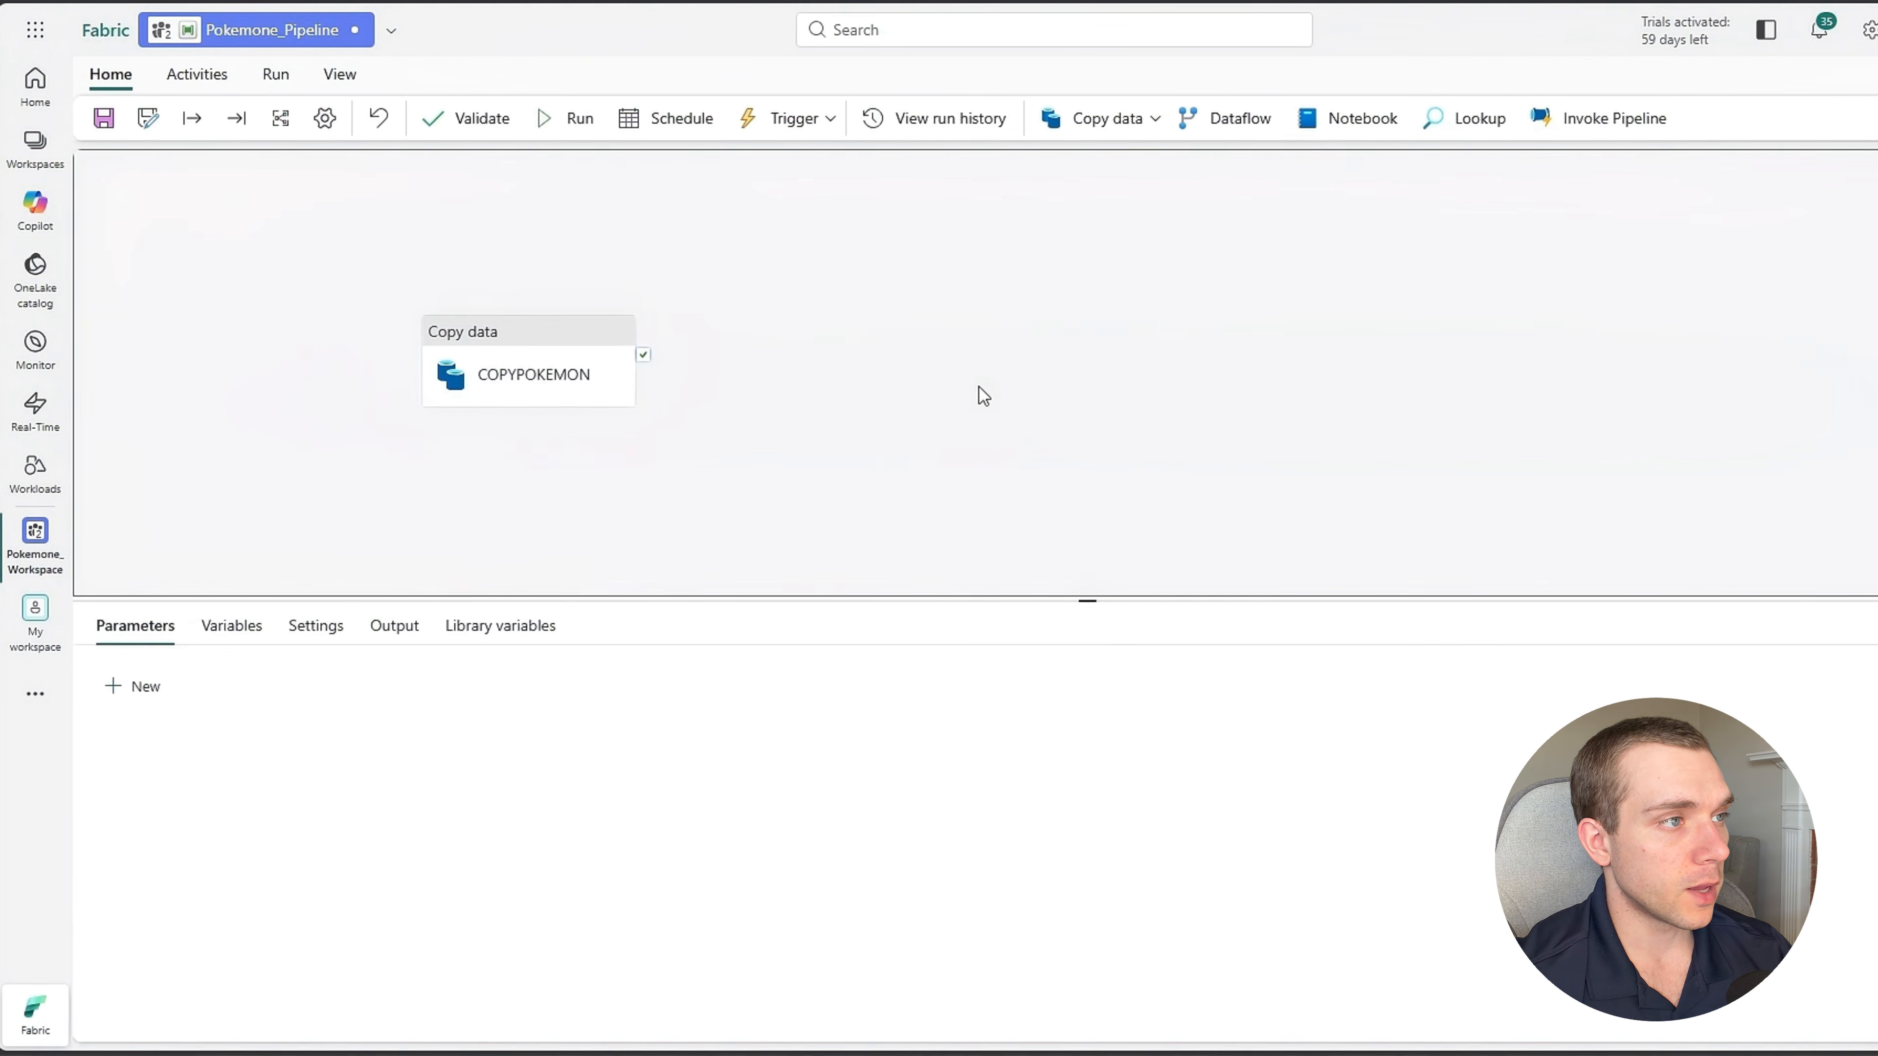
left_click(473, 120)
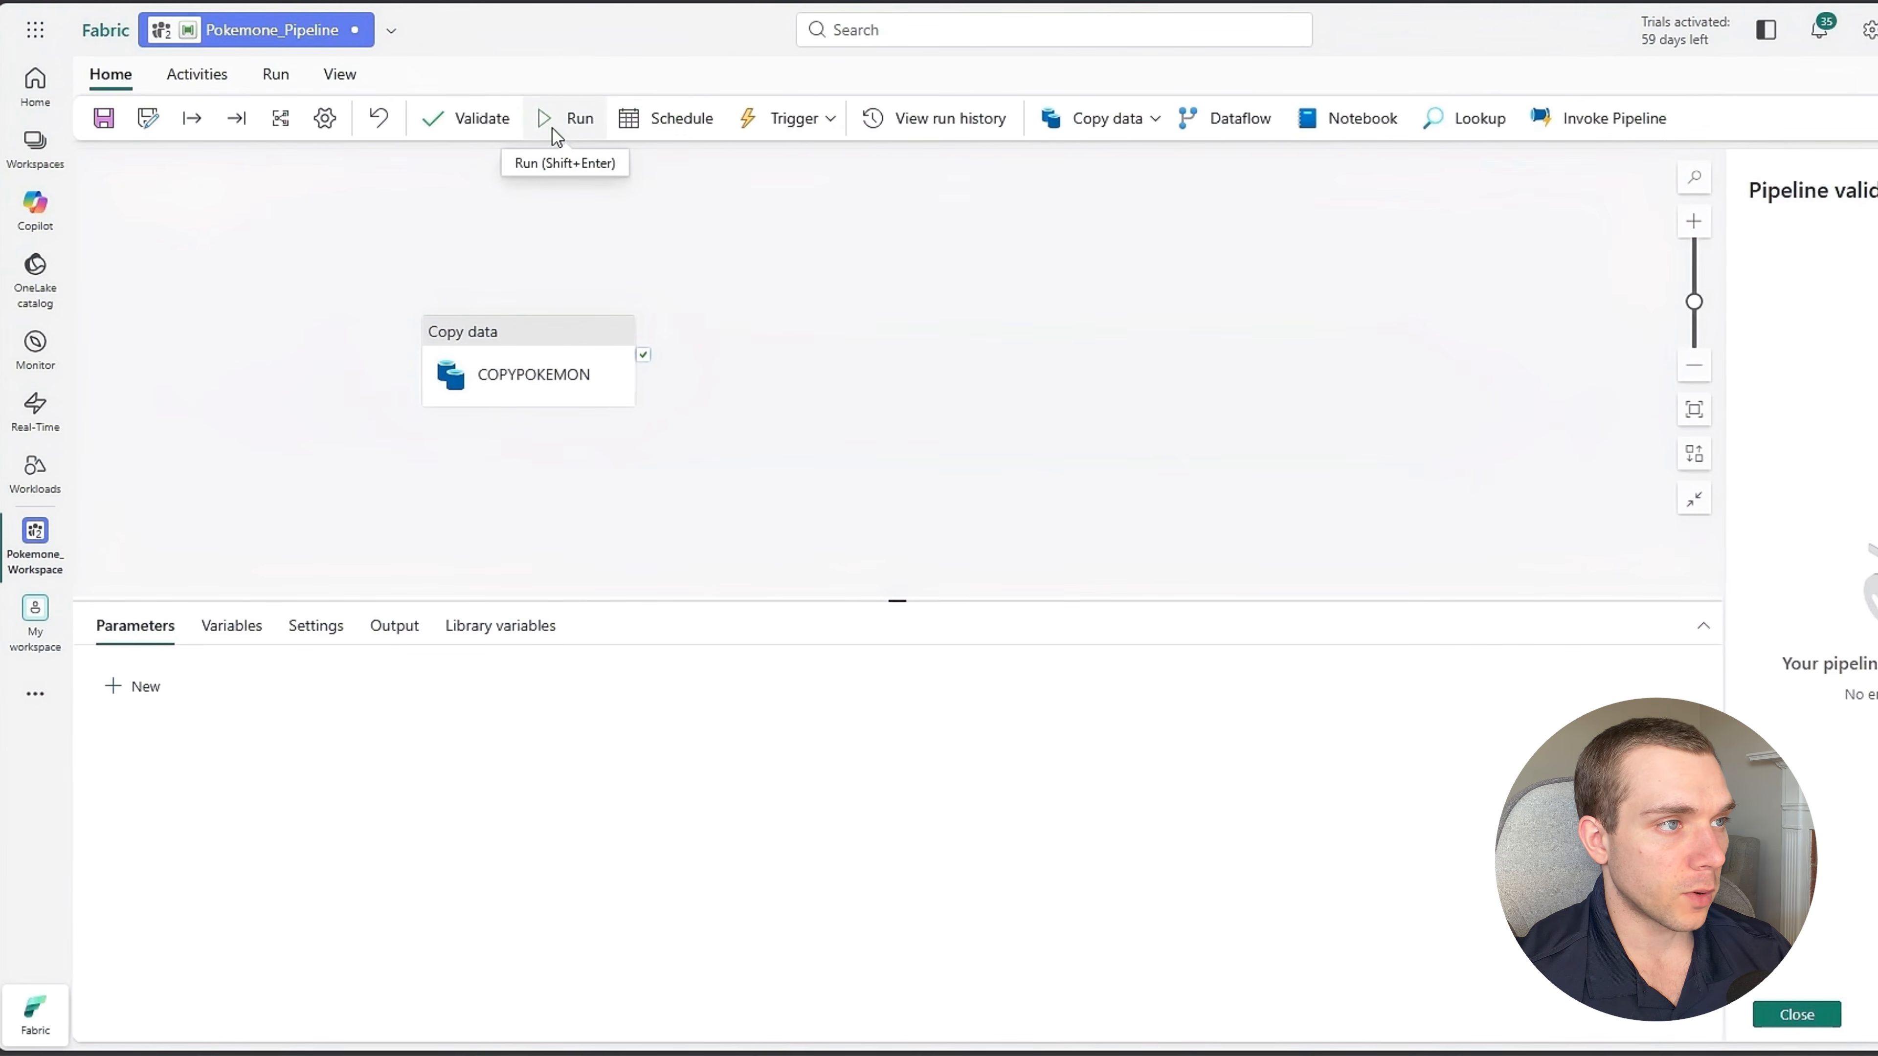
left_click(554, 122)
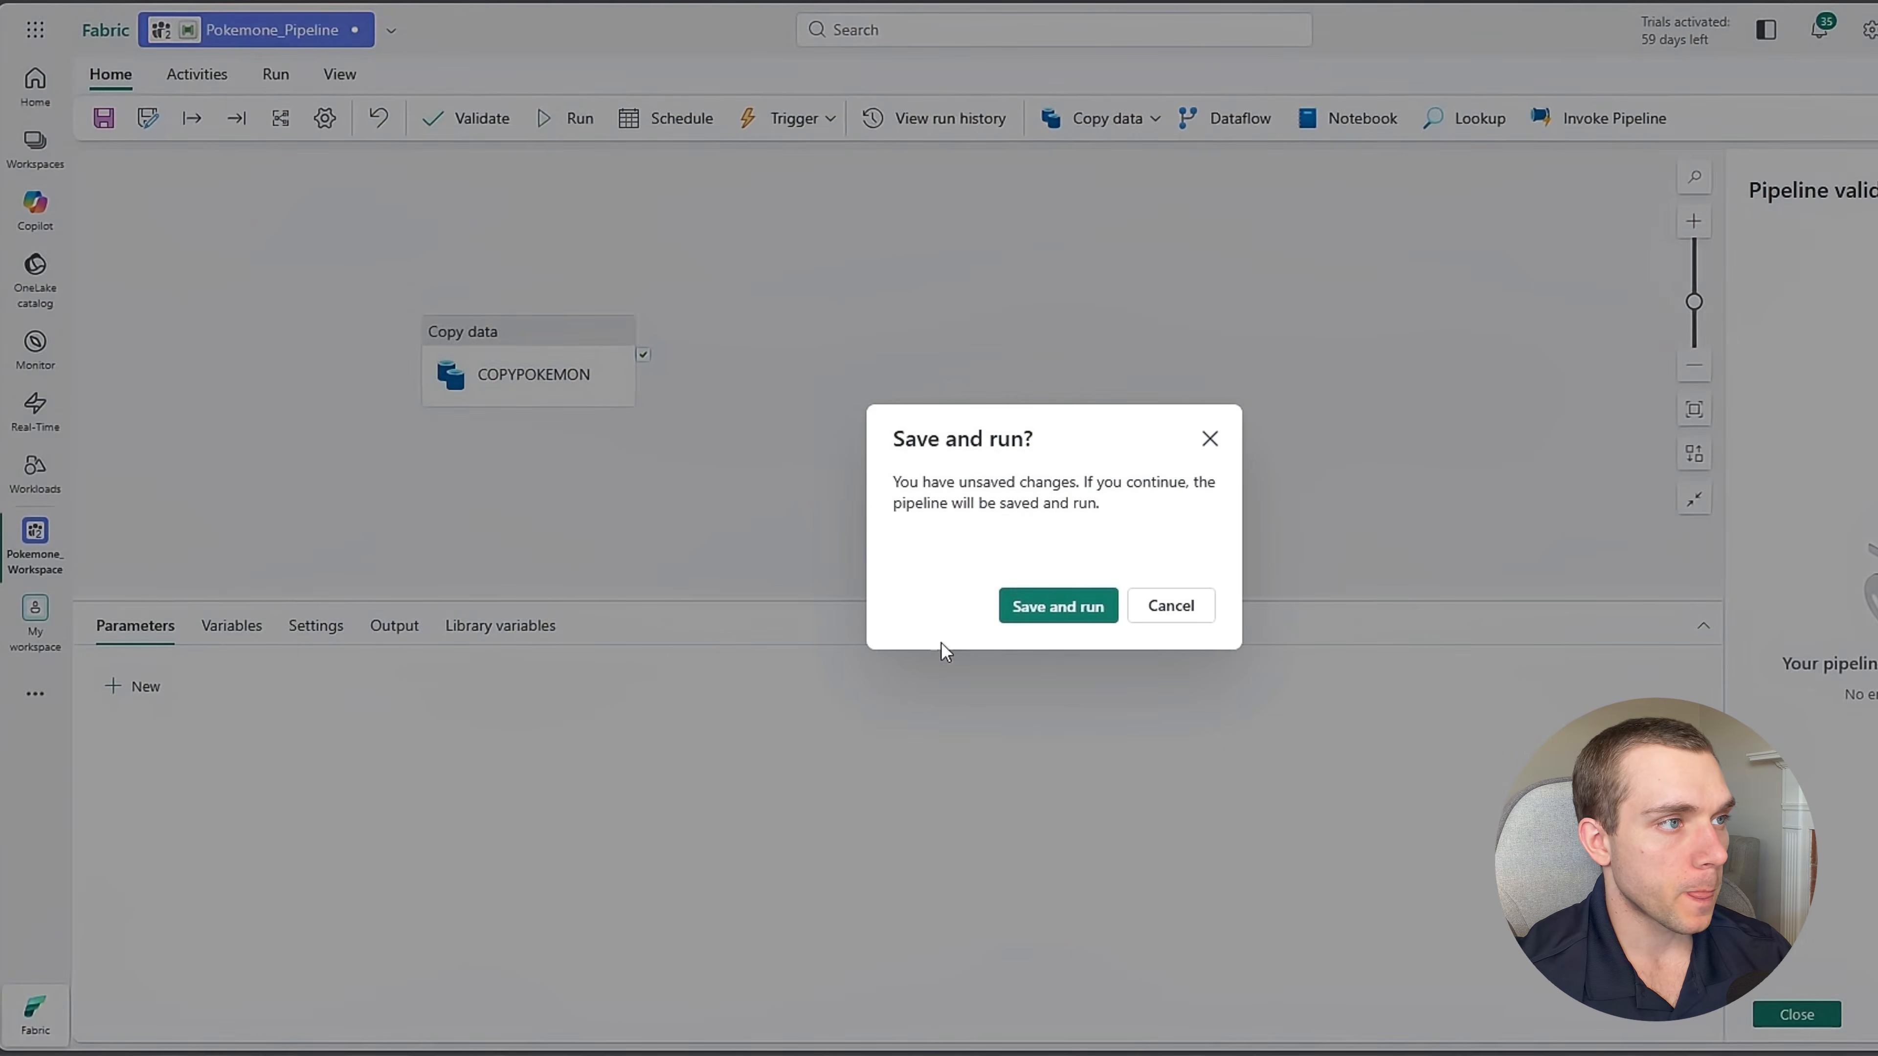
left_click(1053, 608)
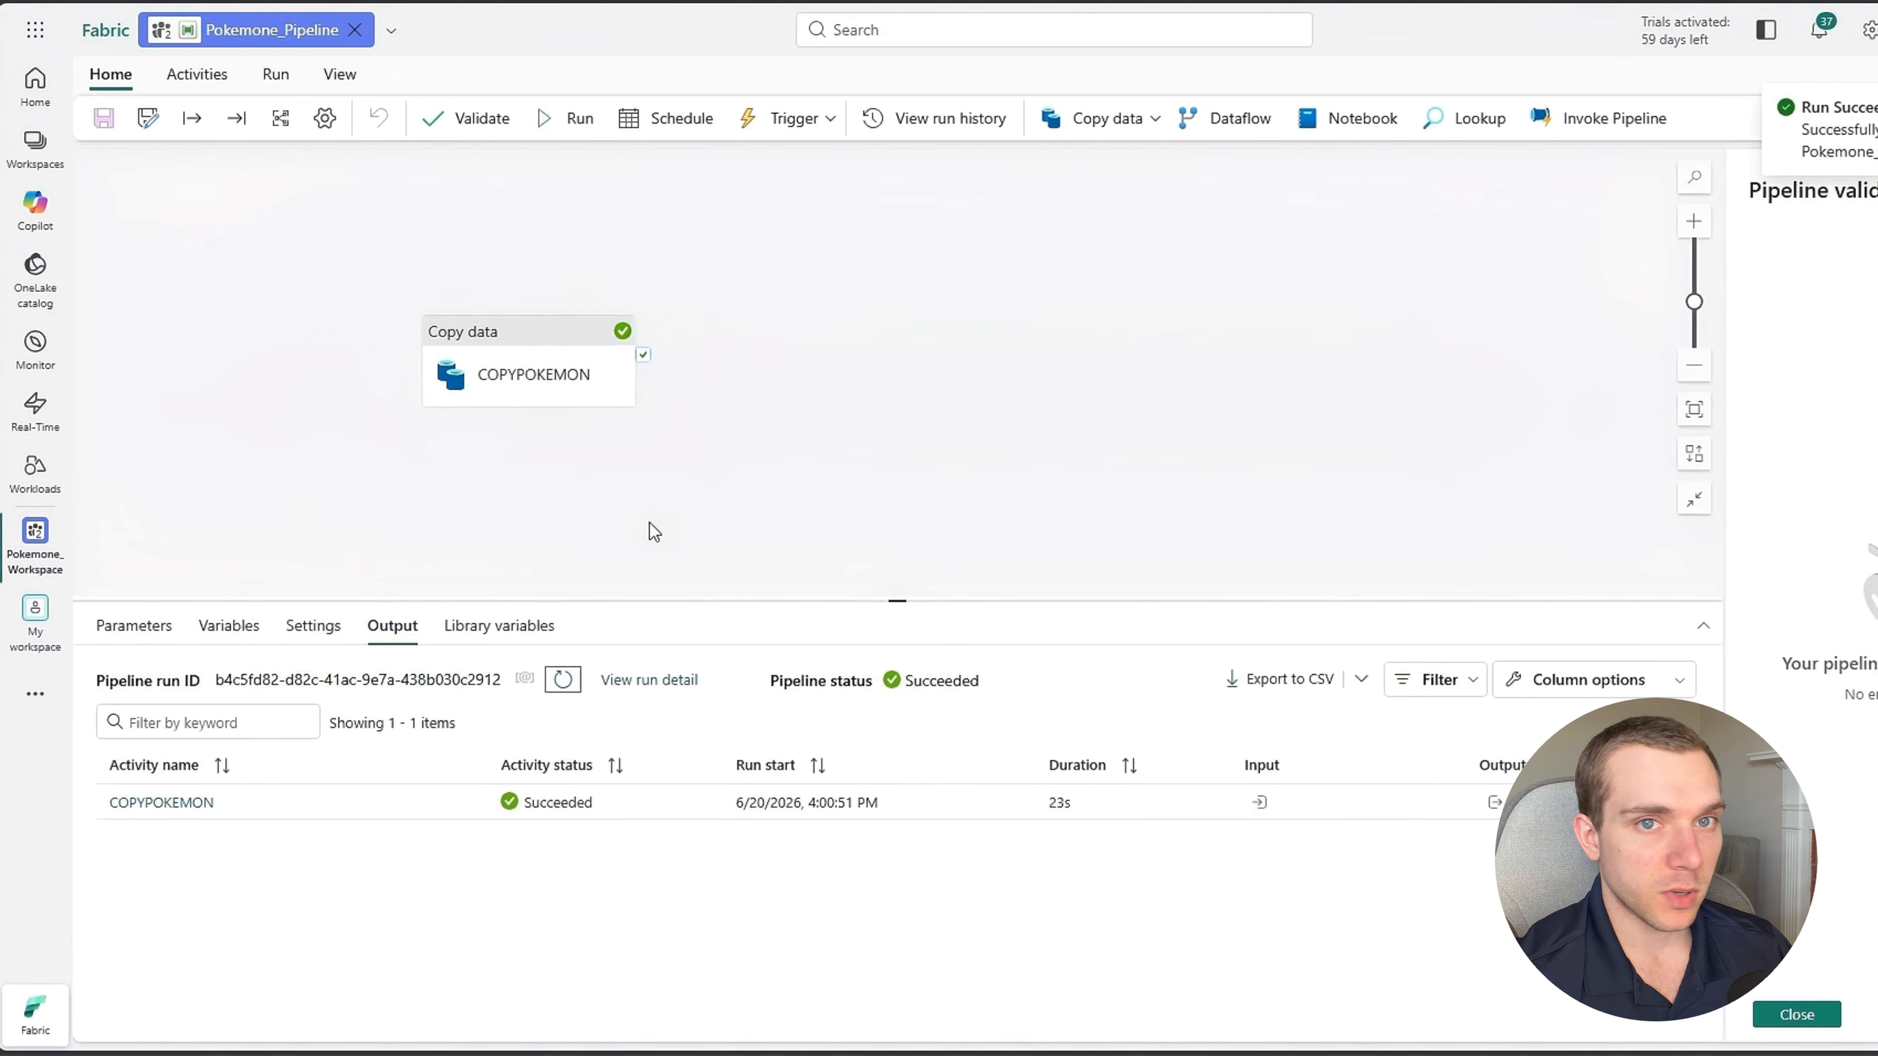
Open Pokemone_Lakehouse from the workspace and examine the rows of the Pokemon_Data table in Pokemon_Schema.
left_click(35, 531)
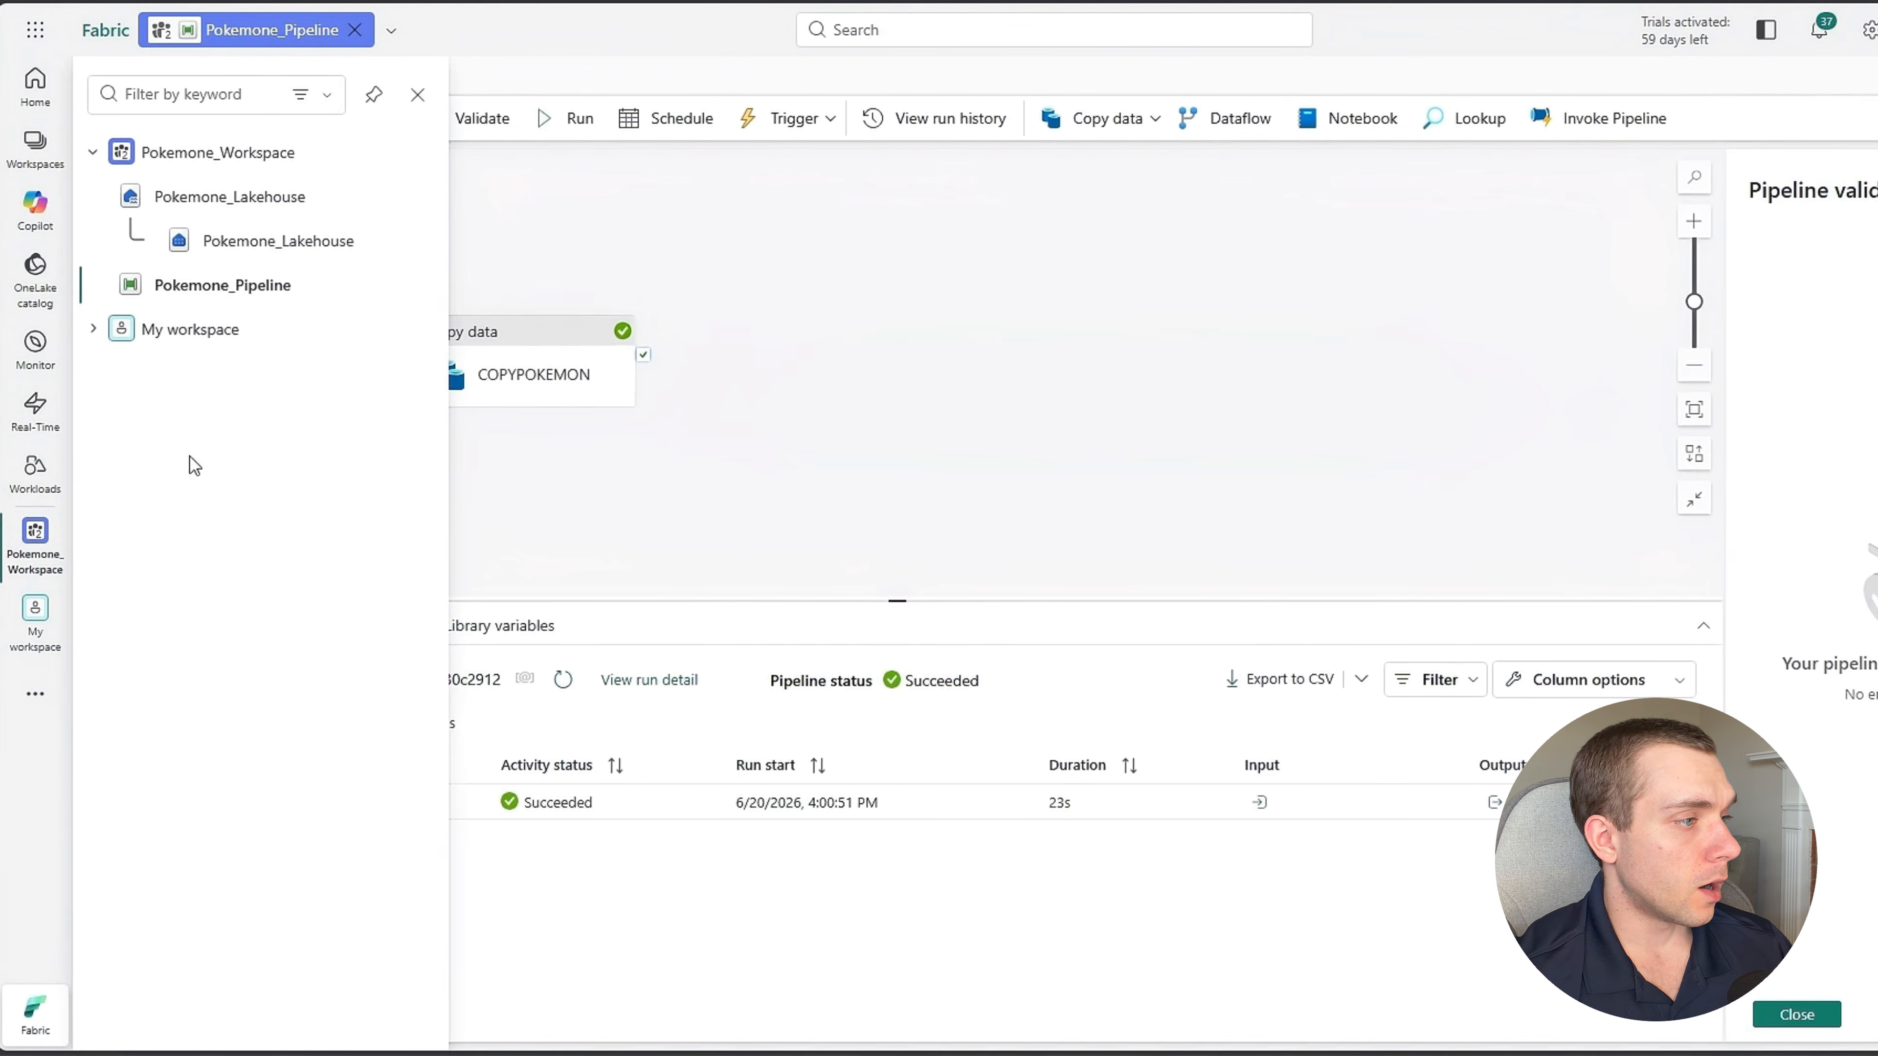
left_click(250, 198)
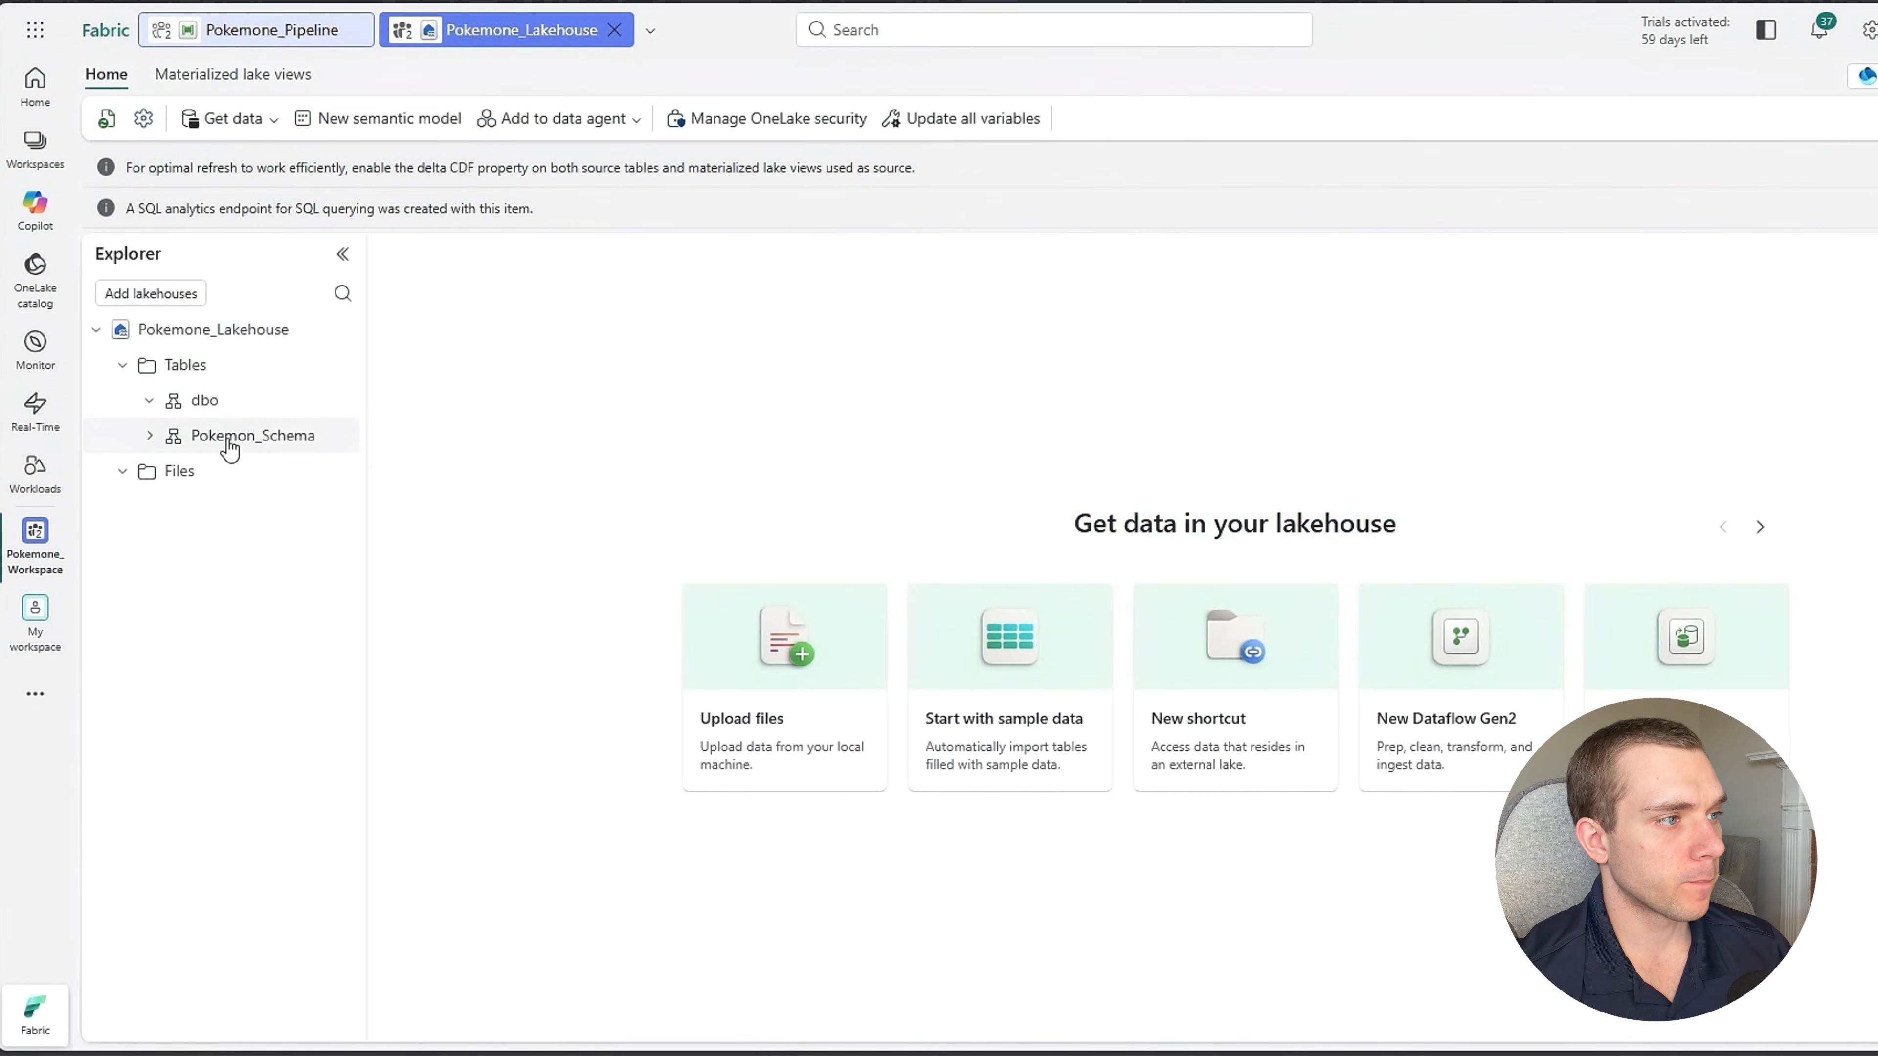
left_click(148, 435)
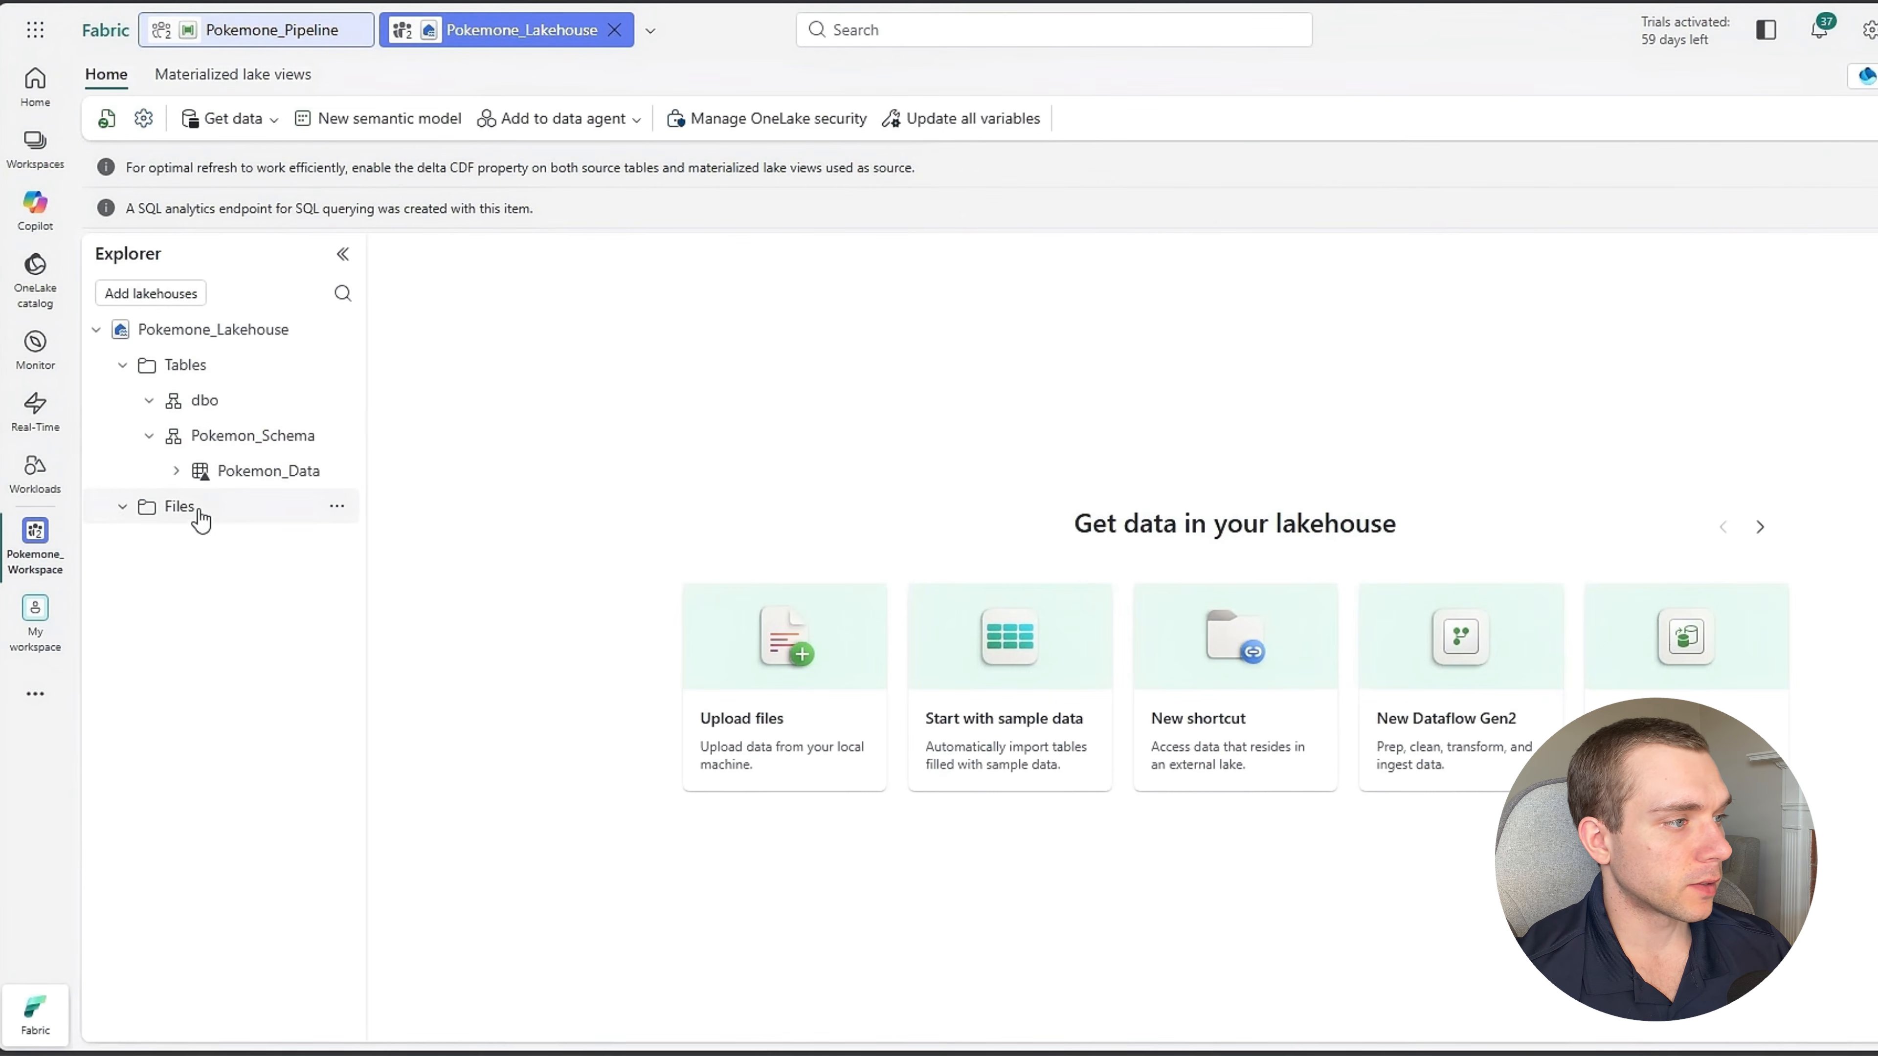
left_click(236, 471)
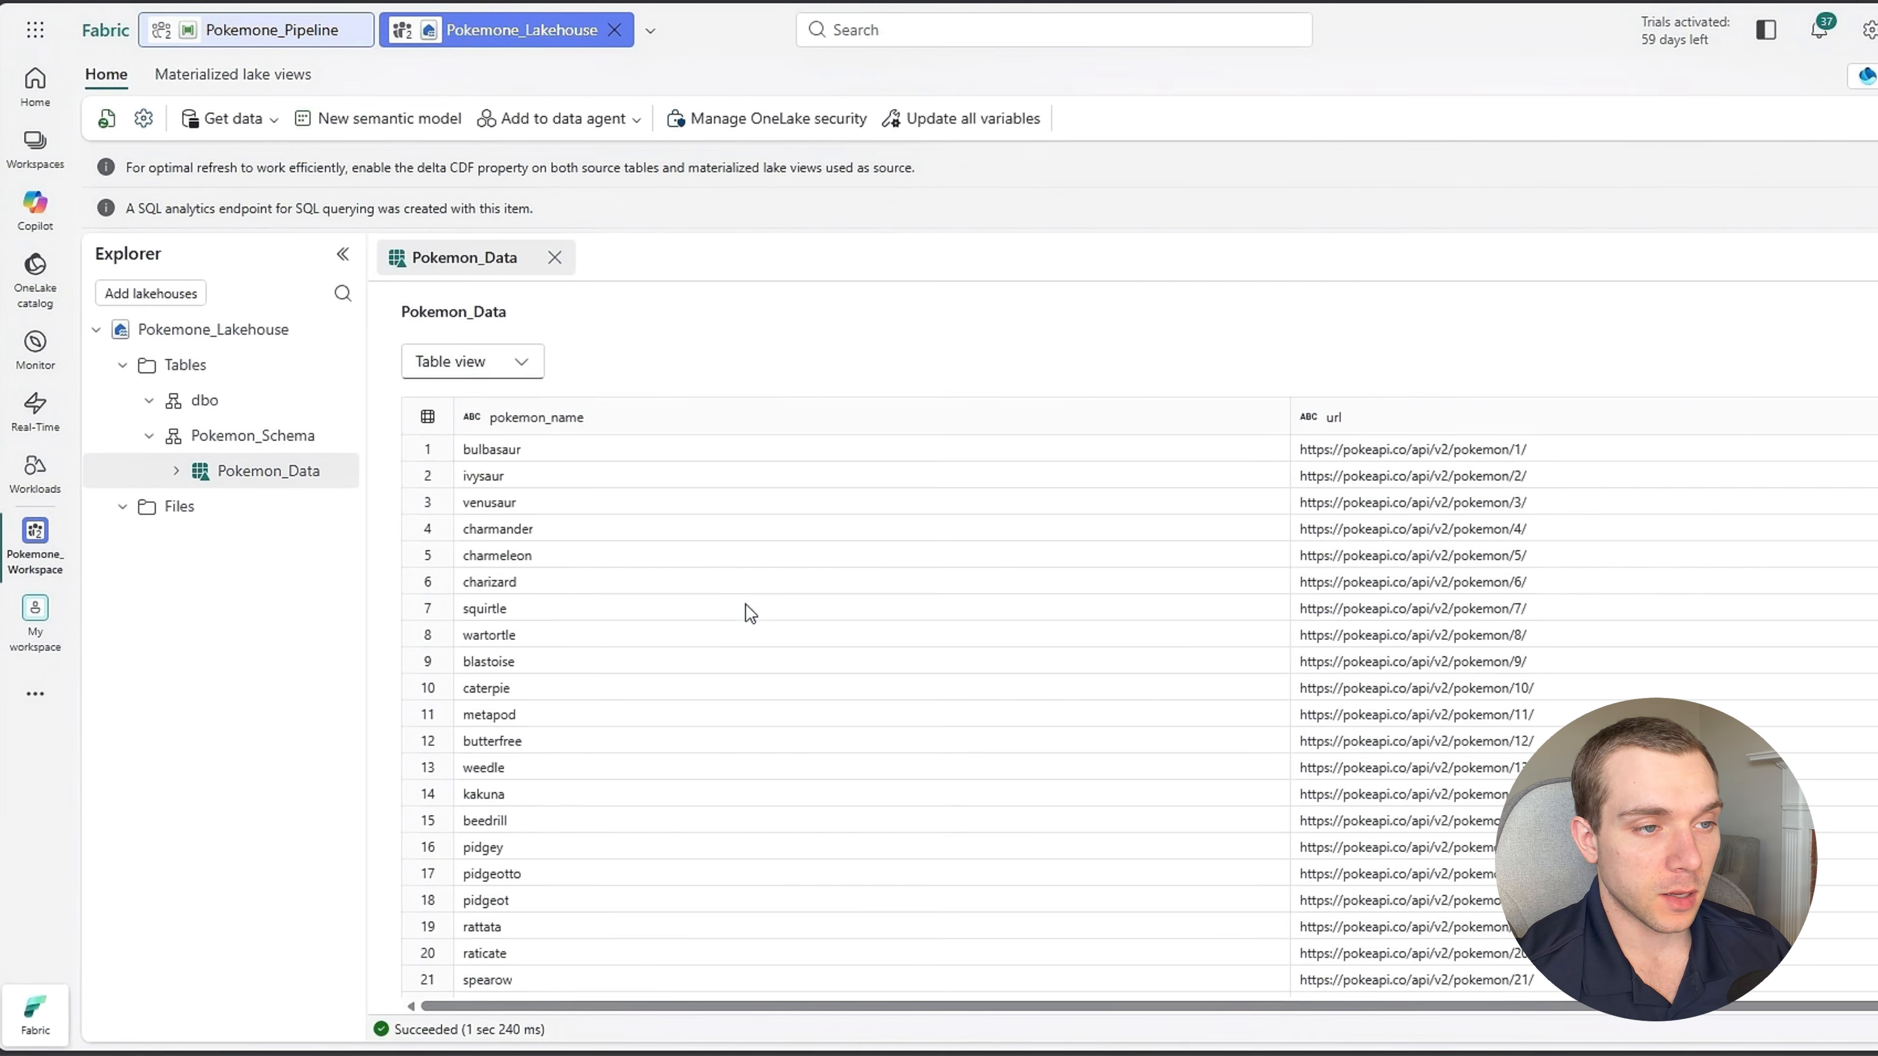
scroll(852, 662, "down", 20)
scroll(767, 704, "up", 20)
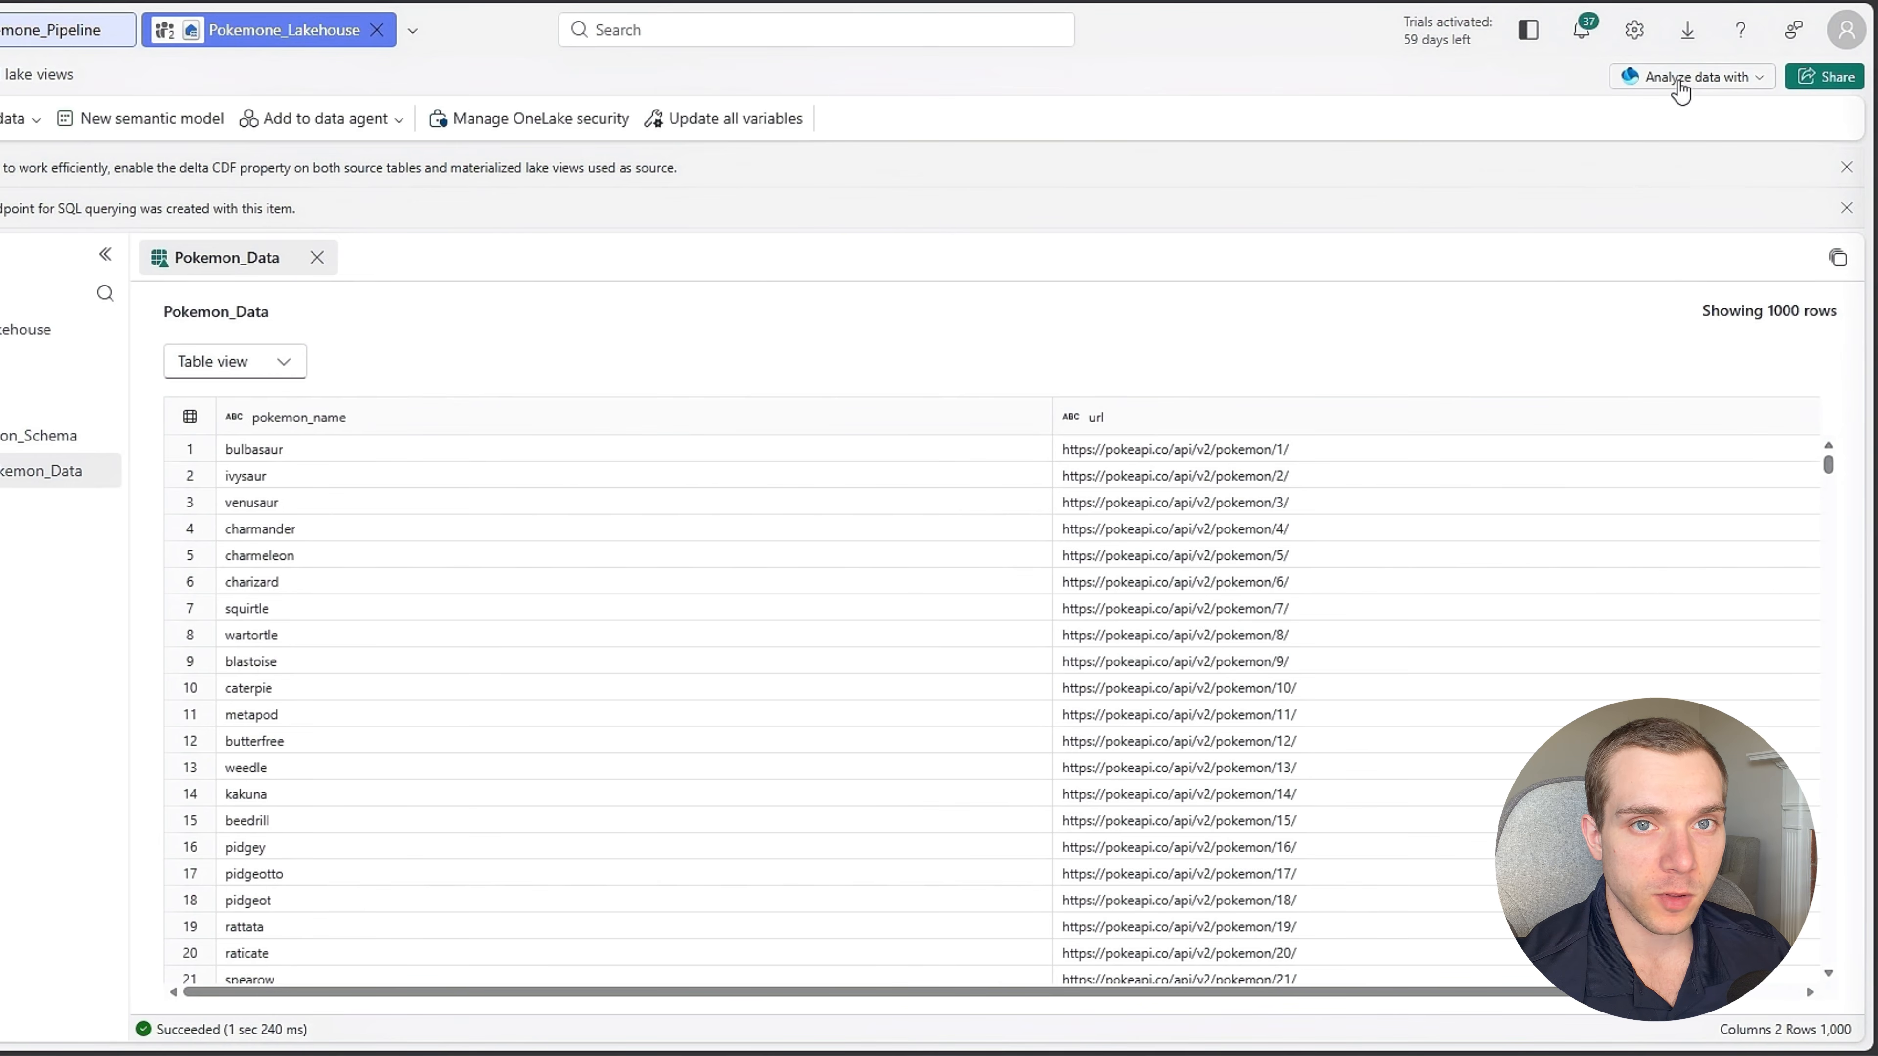
Open the lakehouse's SQL analytics endpoint and create a new SQL query.
left_click(1680, 87)
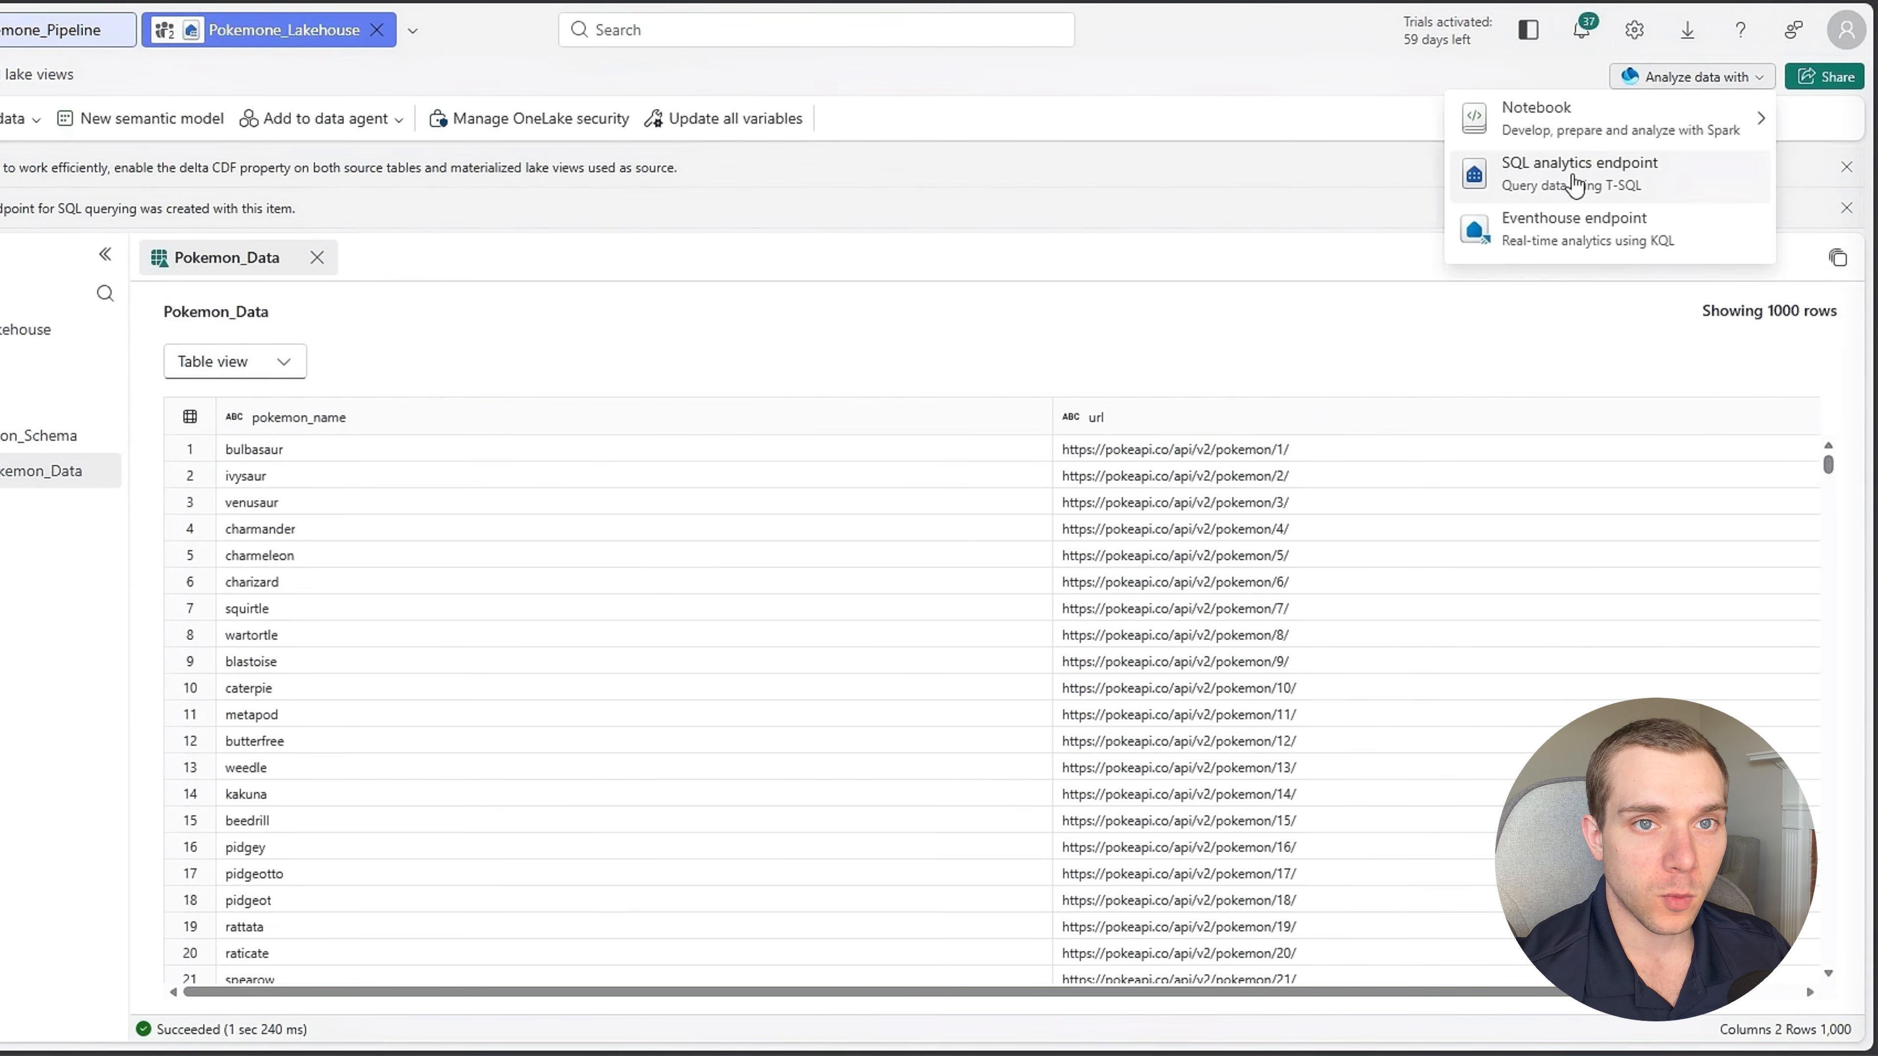
left_click(1555, 173)
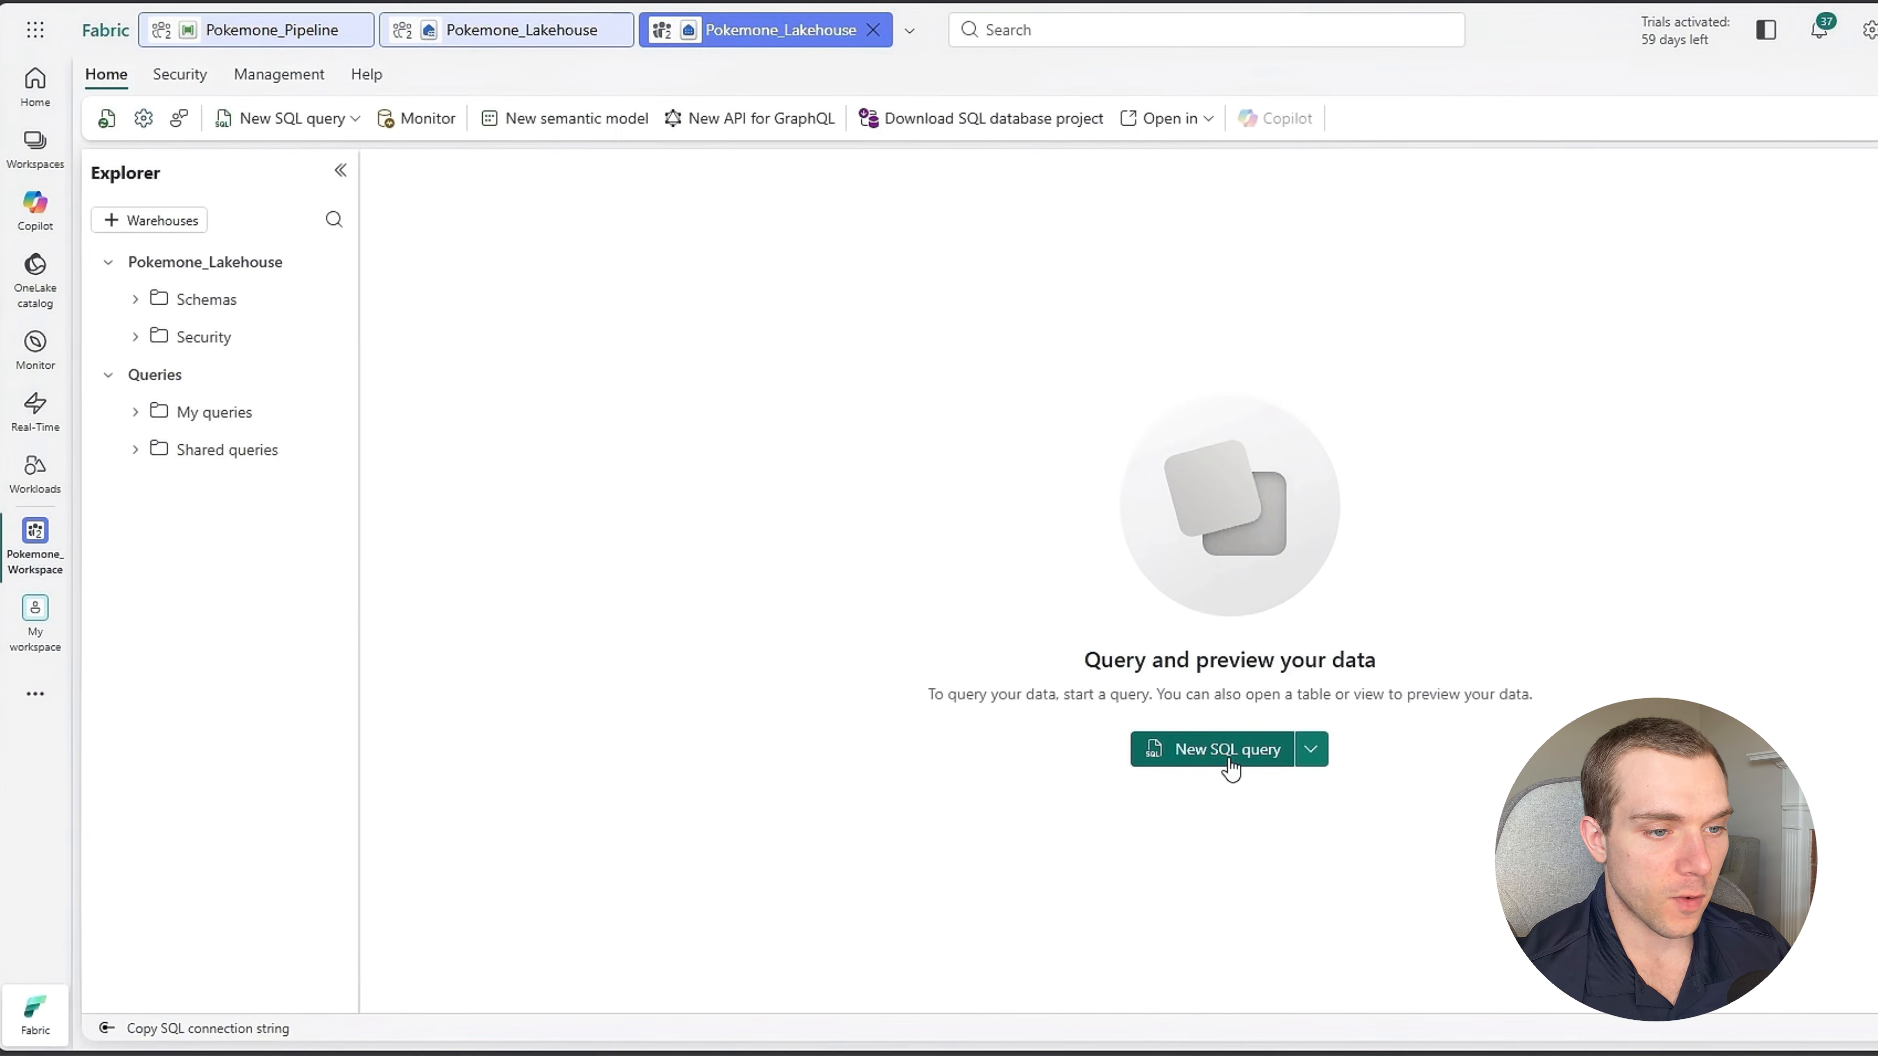
left_click(1212, 749)
Write a query that selects all columns from Pokemon_Schema.Pokemon_Data.
type("SEL")
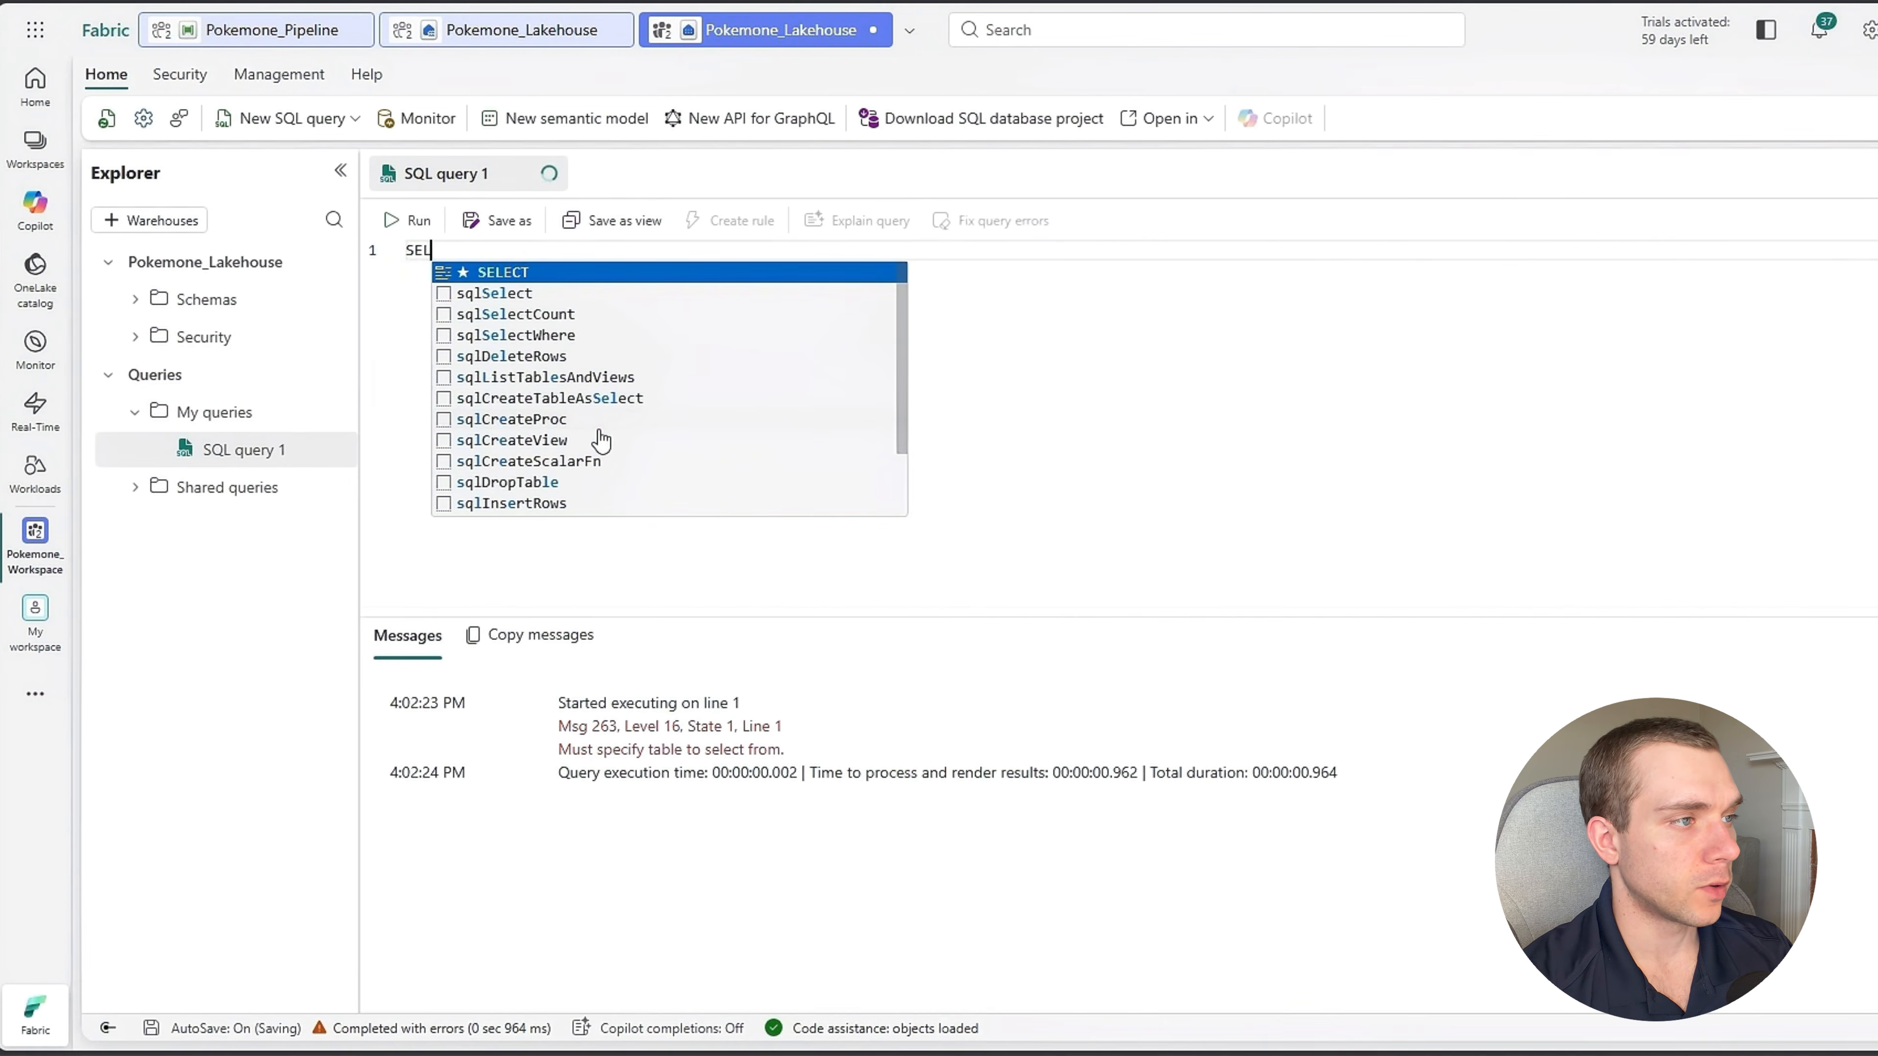
type("ECT ")
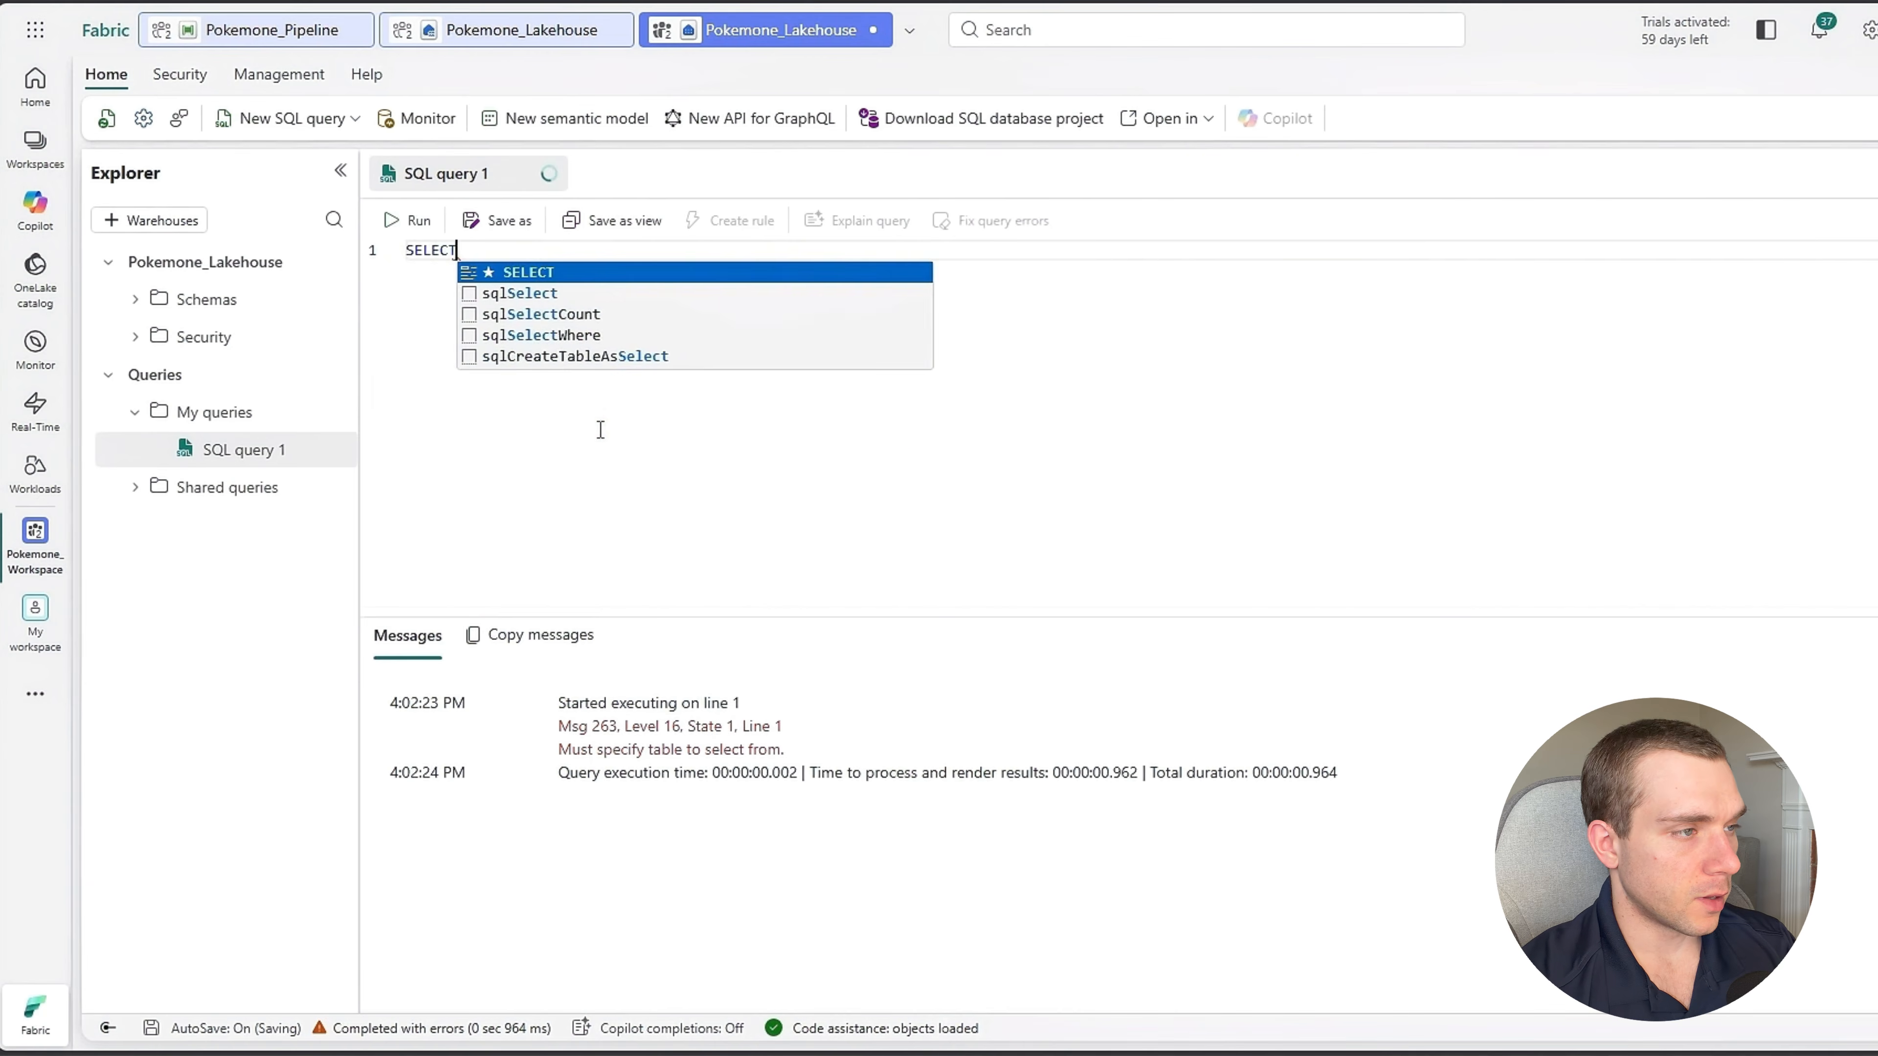
type("*")
key("Return")
type("FROM po")
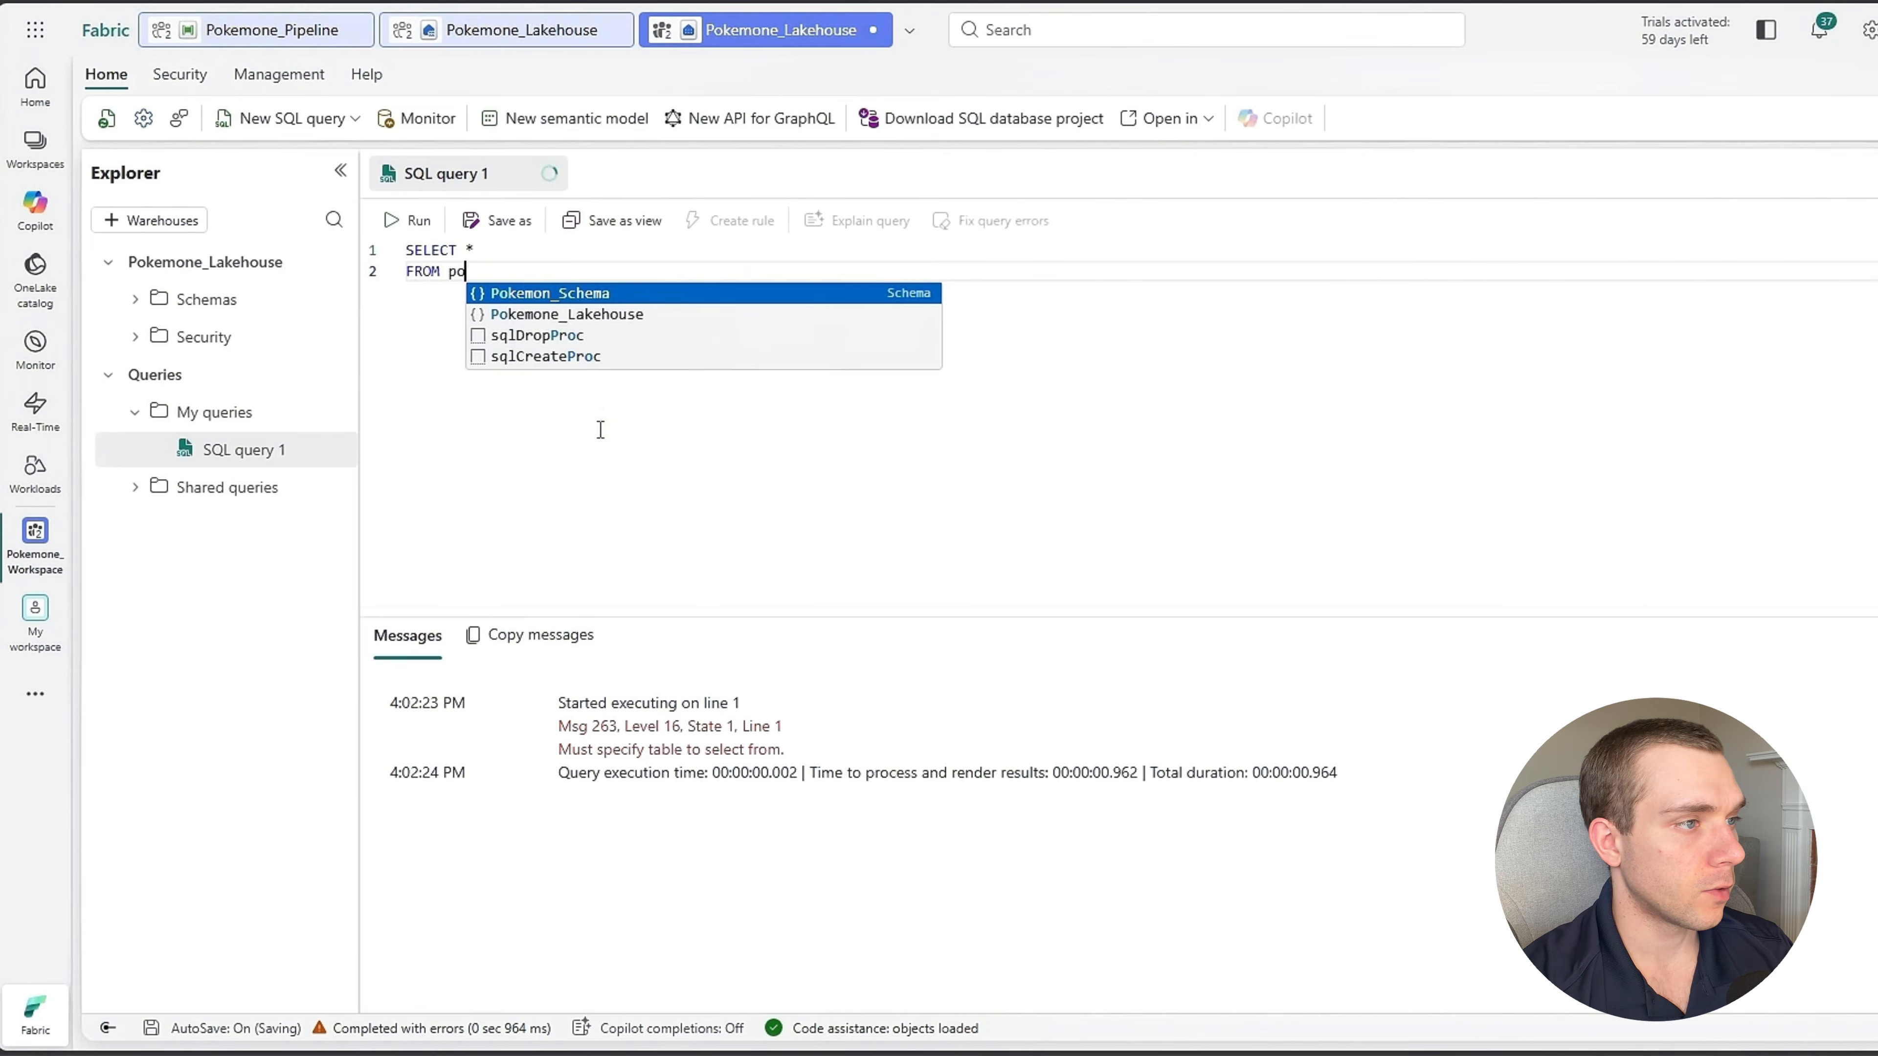
key("Tab")
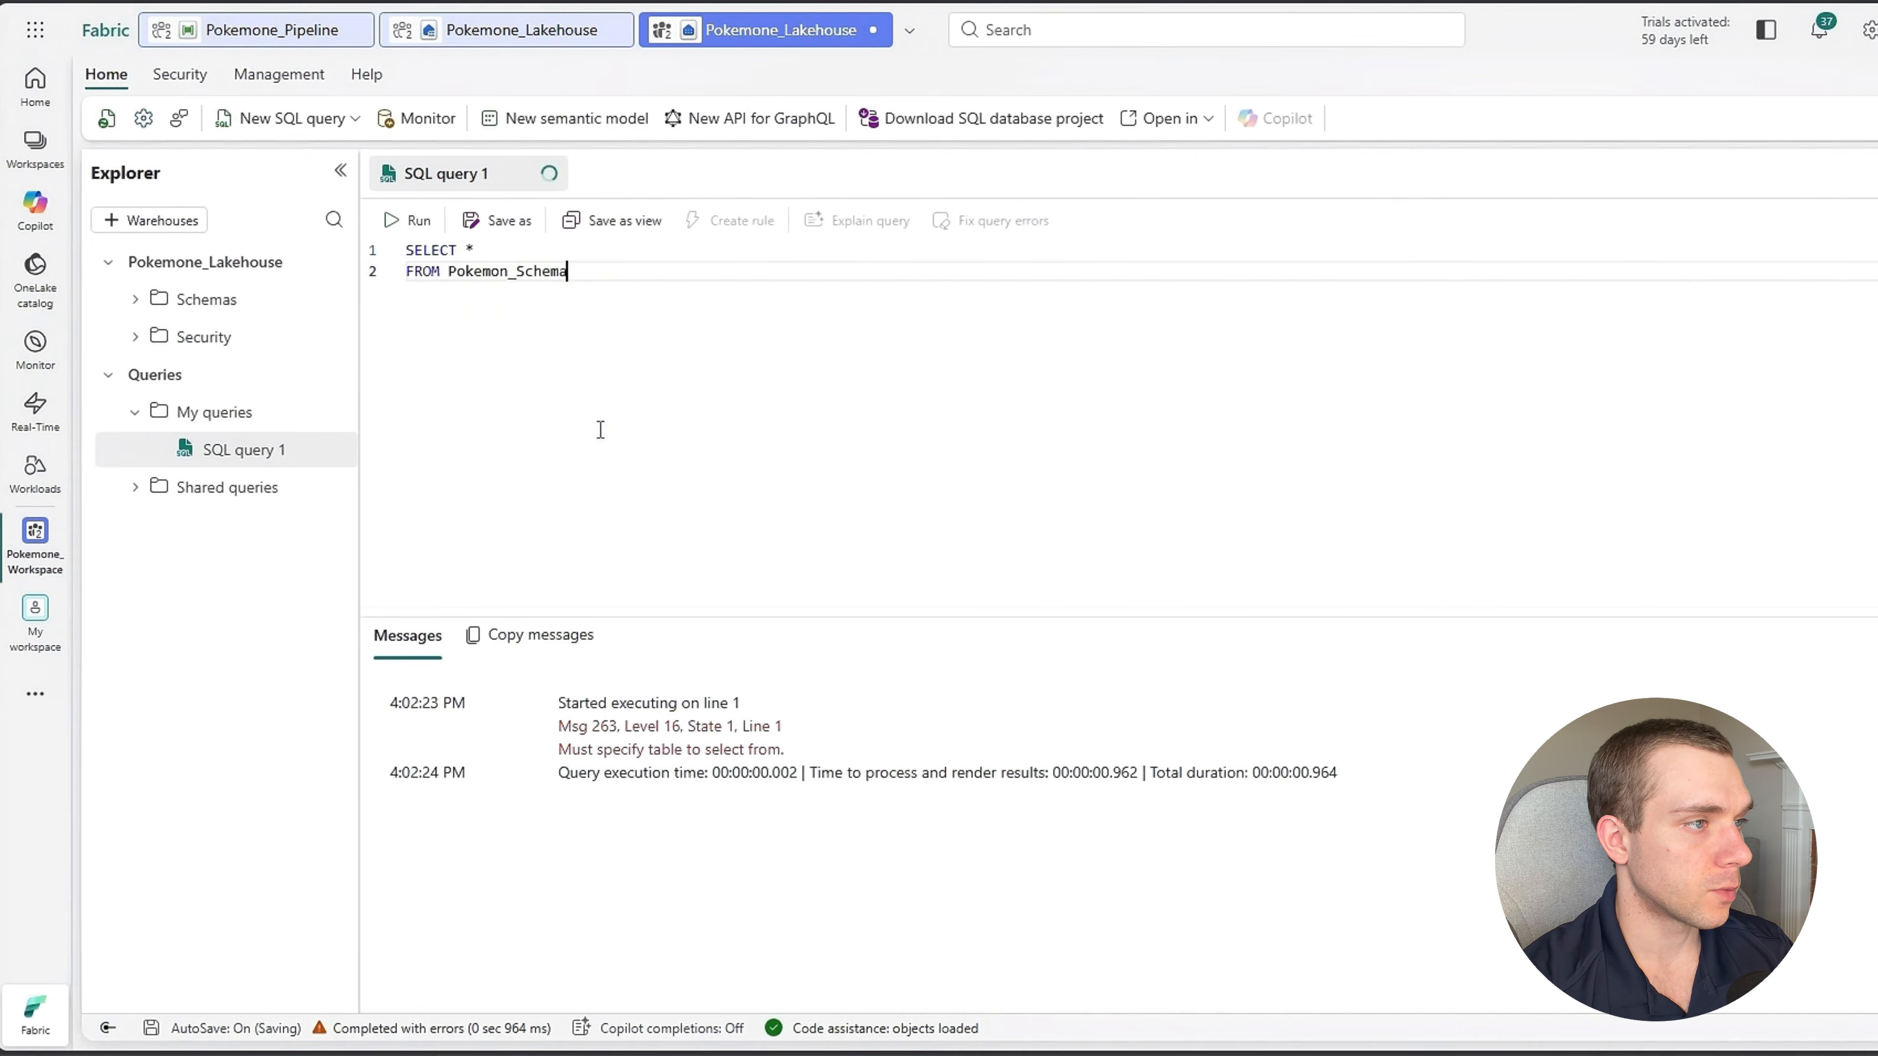
type(".")
key("Tab")
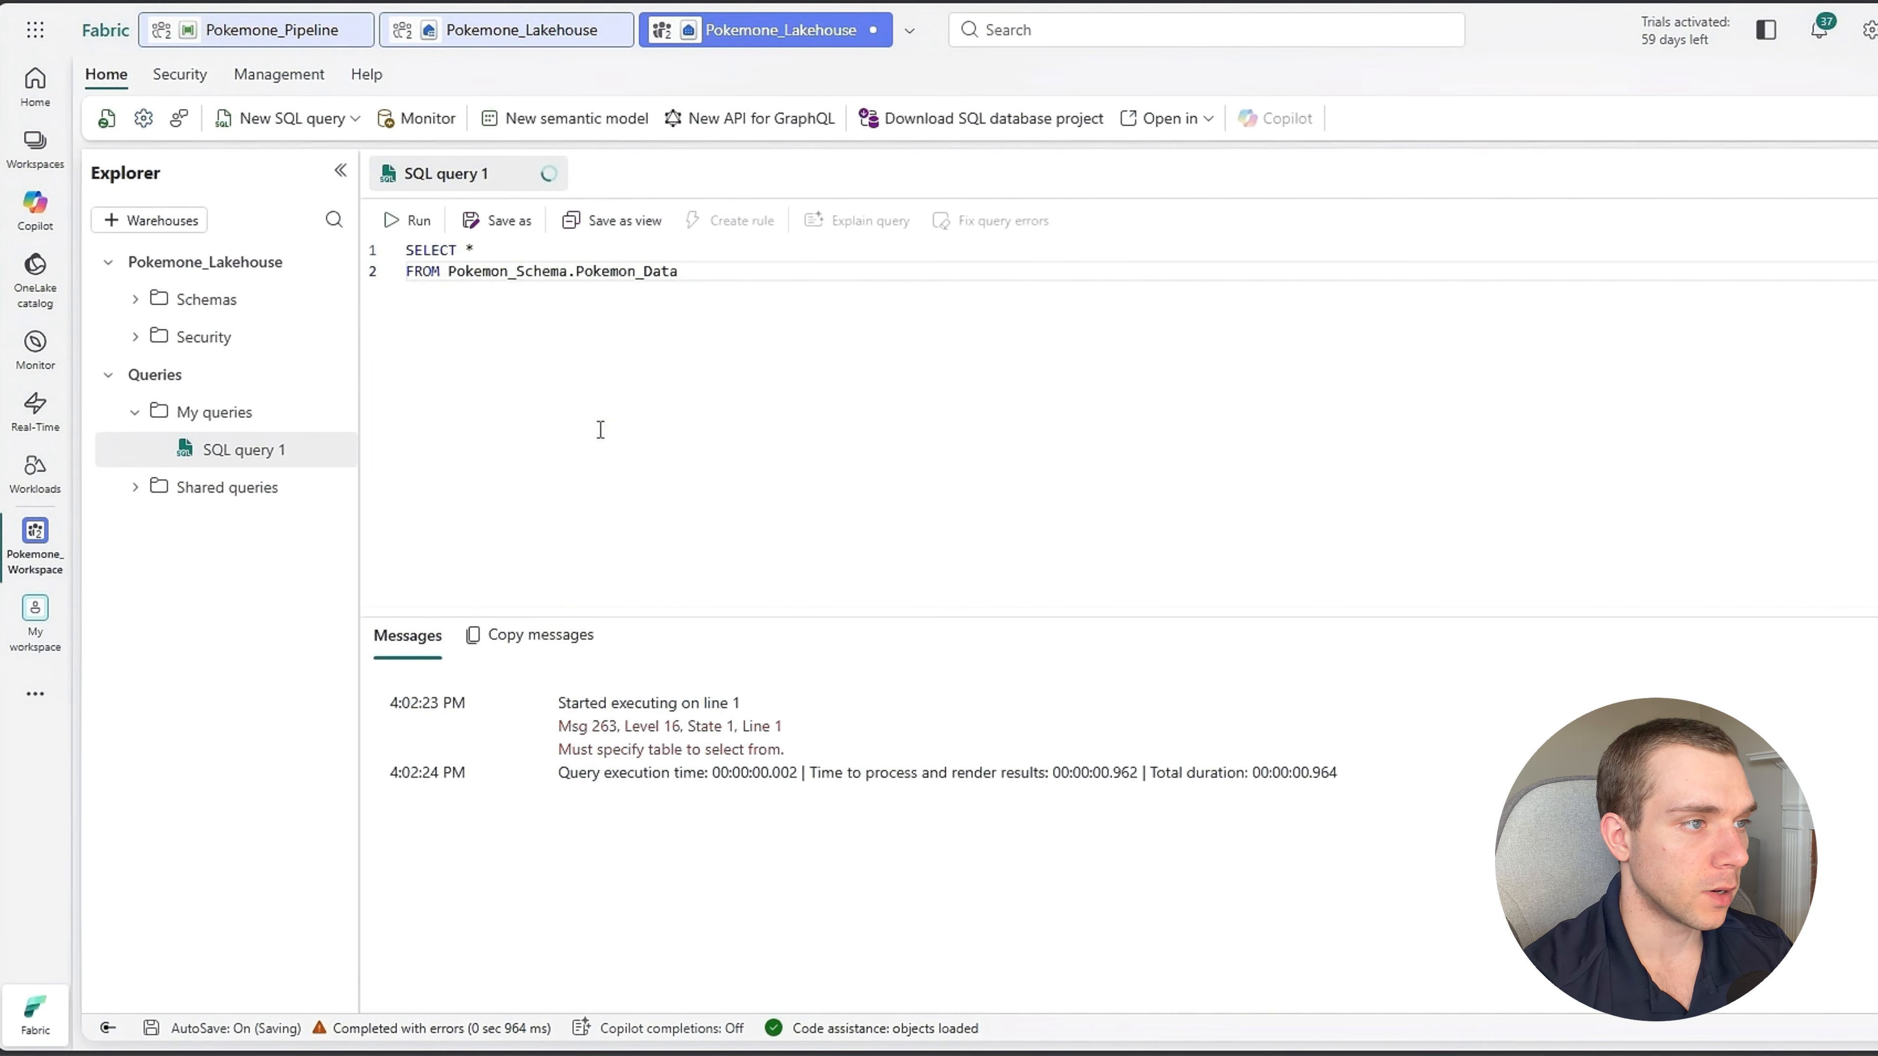
Run the query, enlarge the results area and look through the returned Pokémon rows.
key("ctrl+Return")
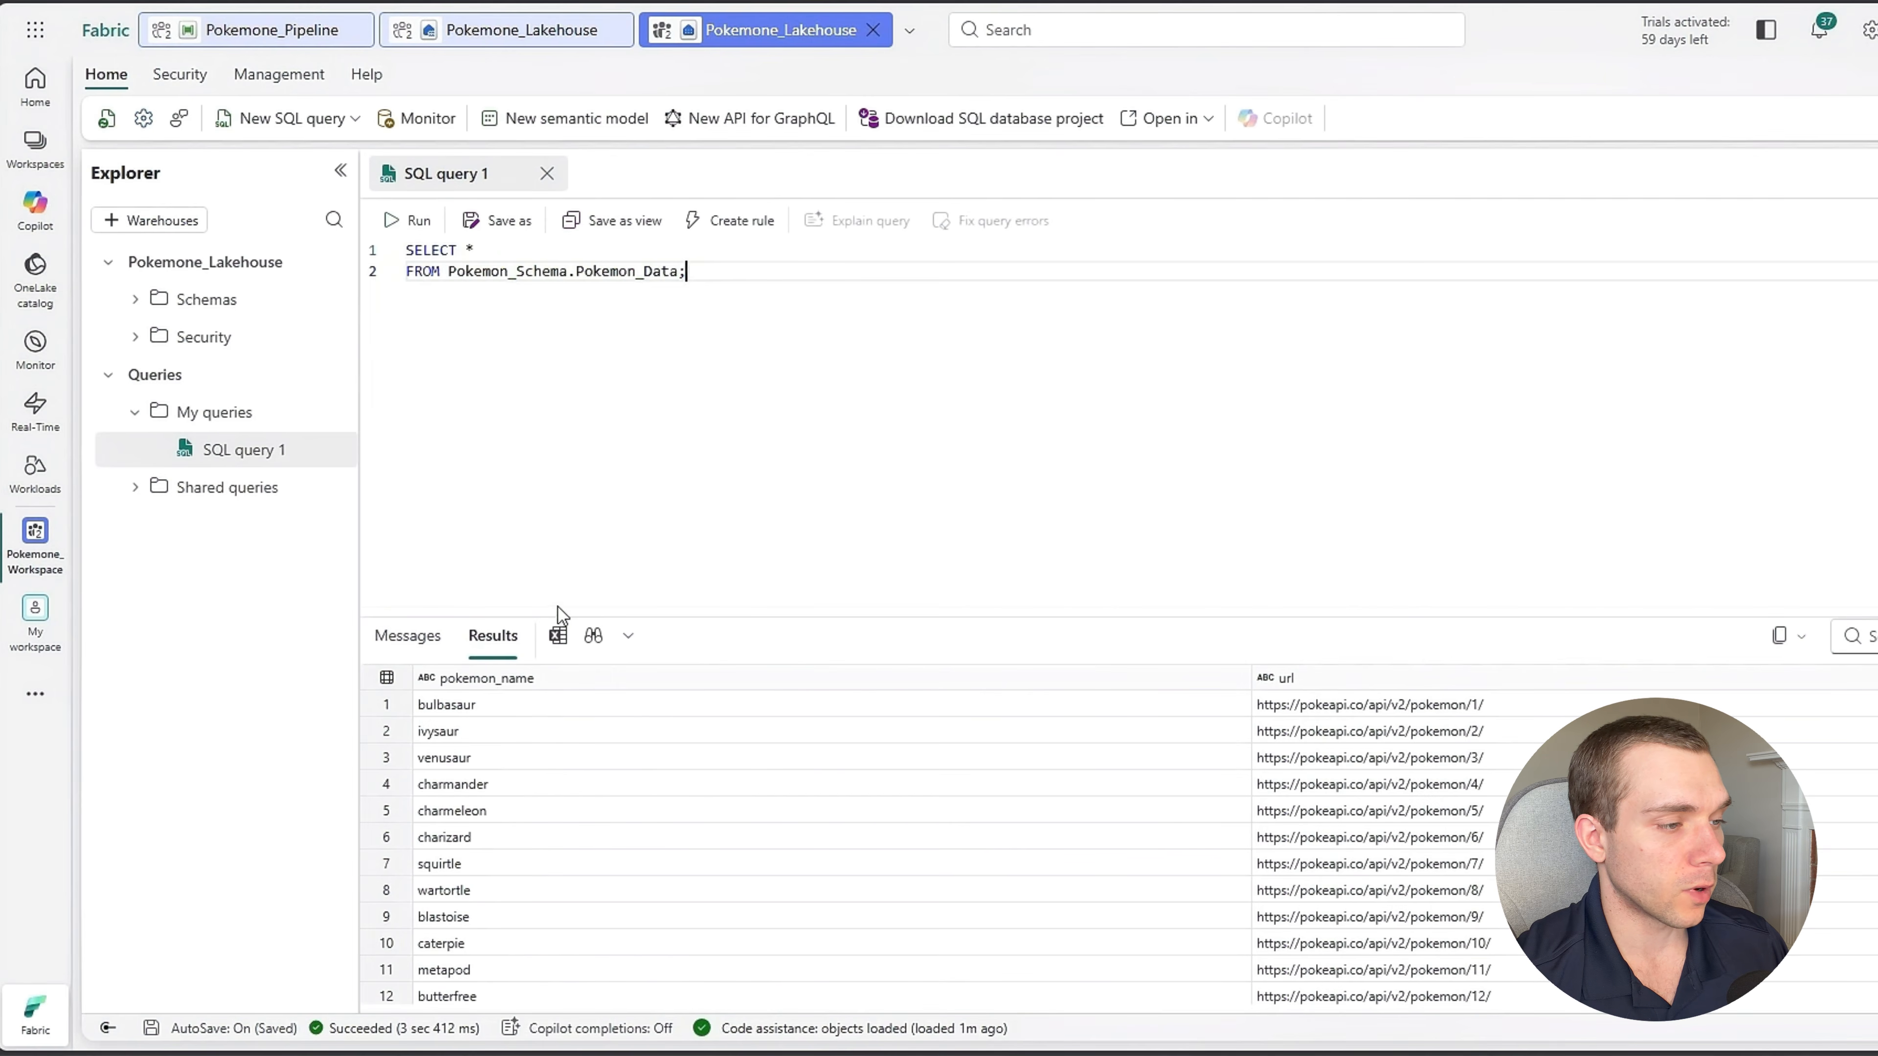
left_click_drag(748, 618, 742, 282)
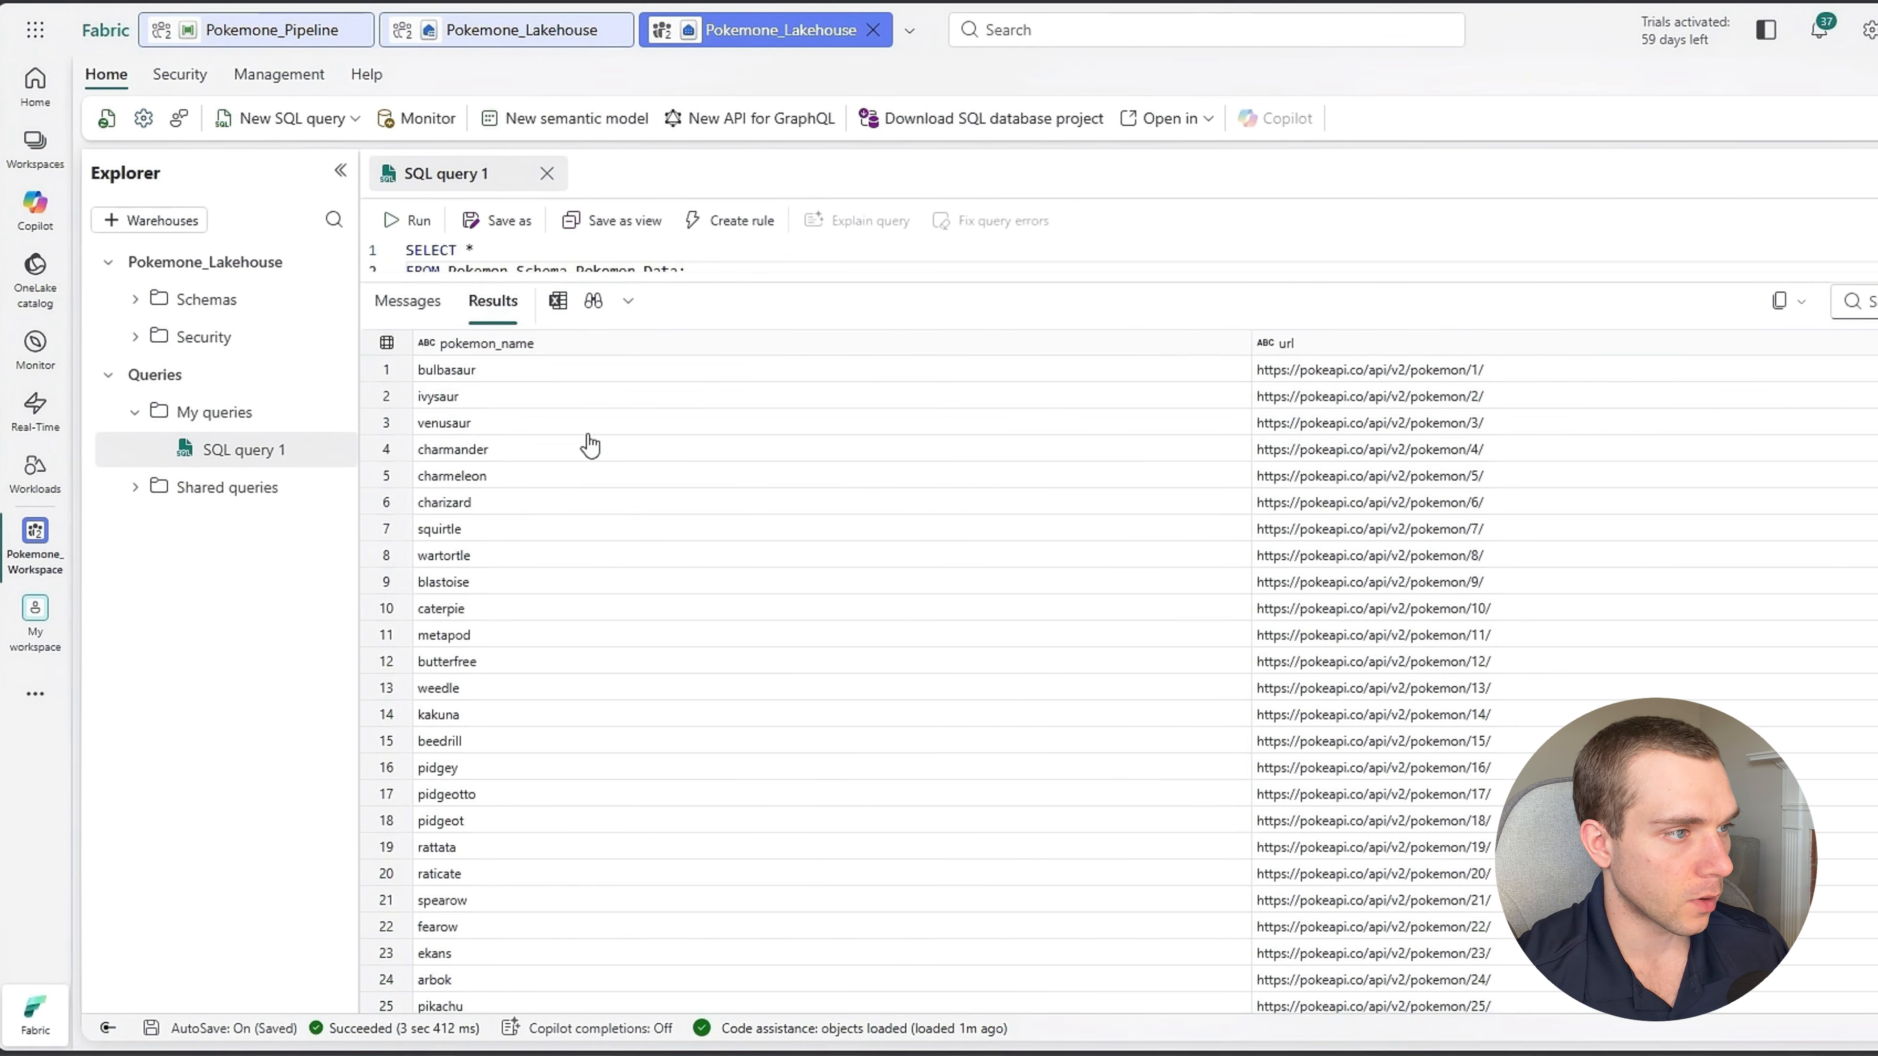
scroll(1007, 574, "down", 20)
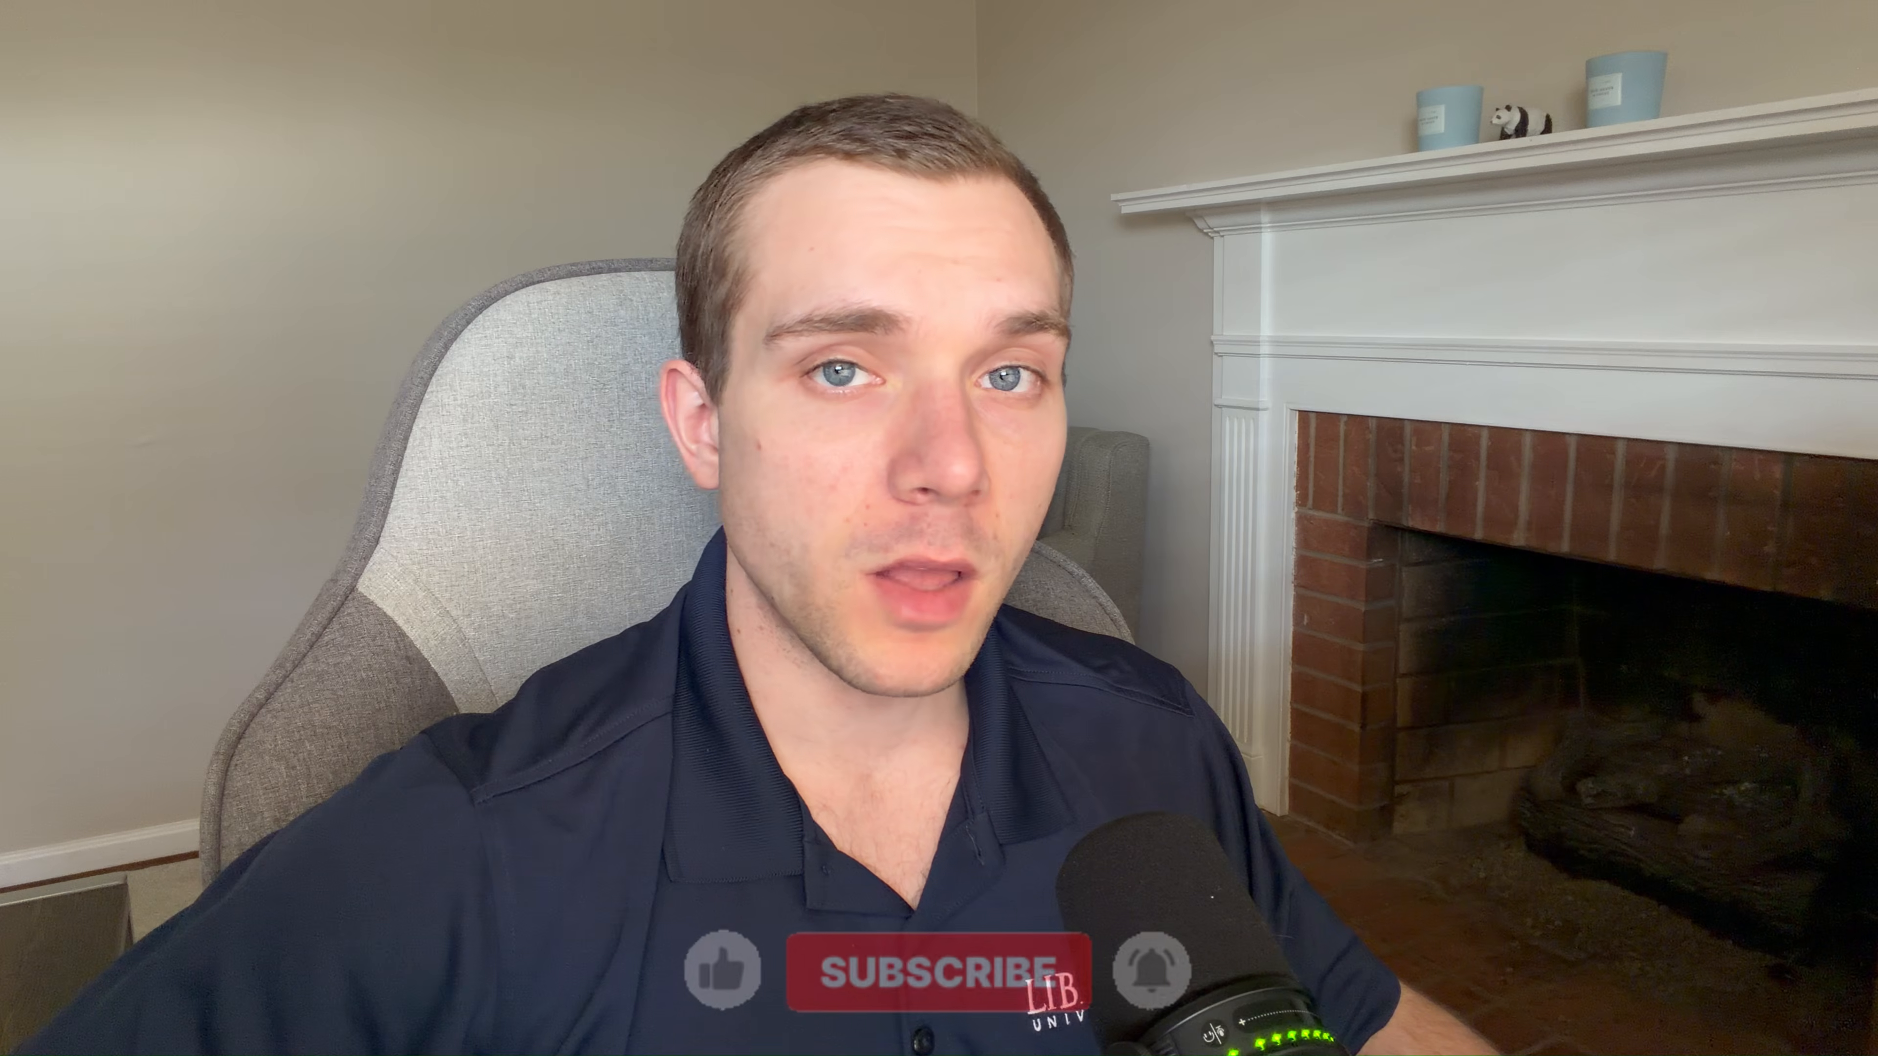